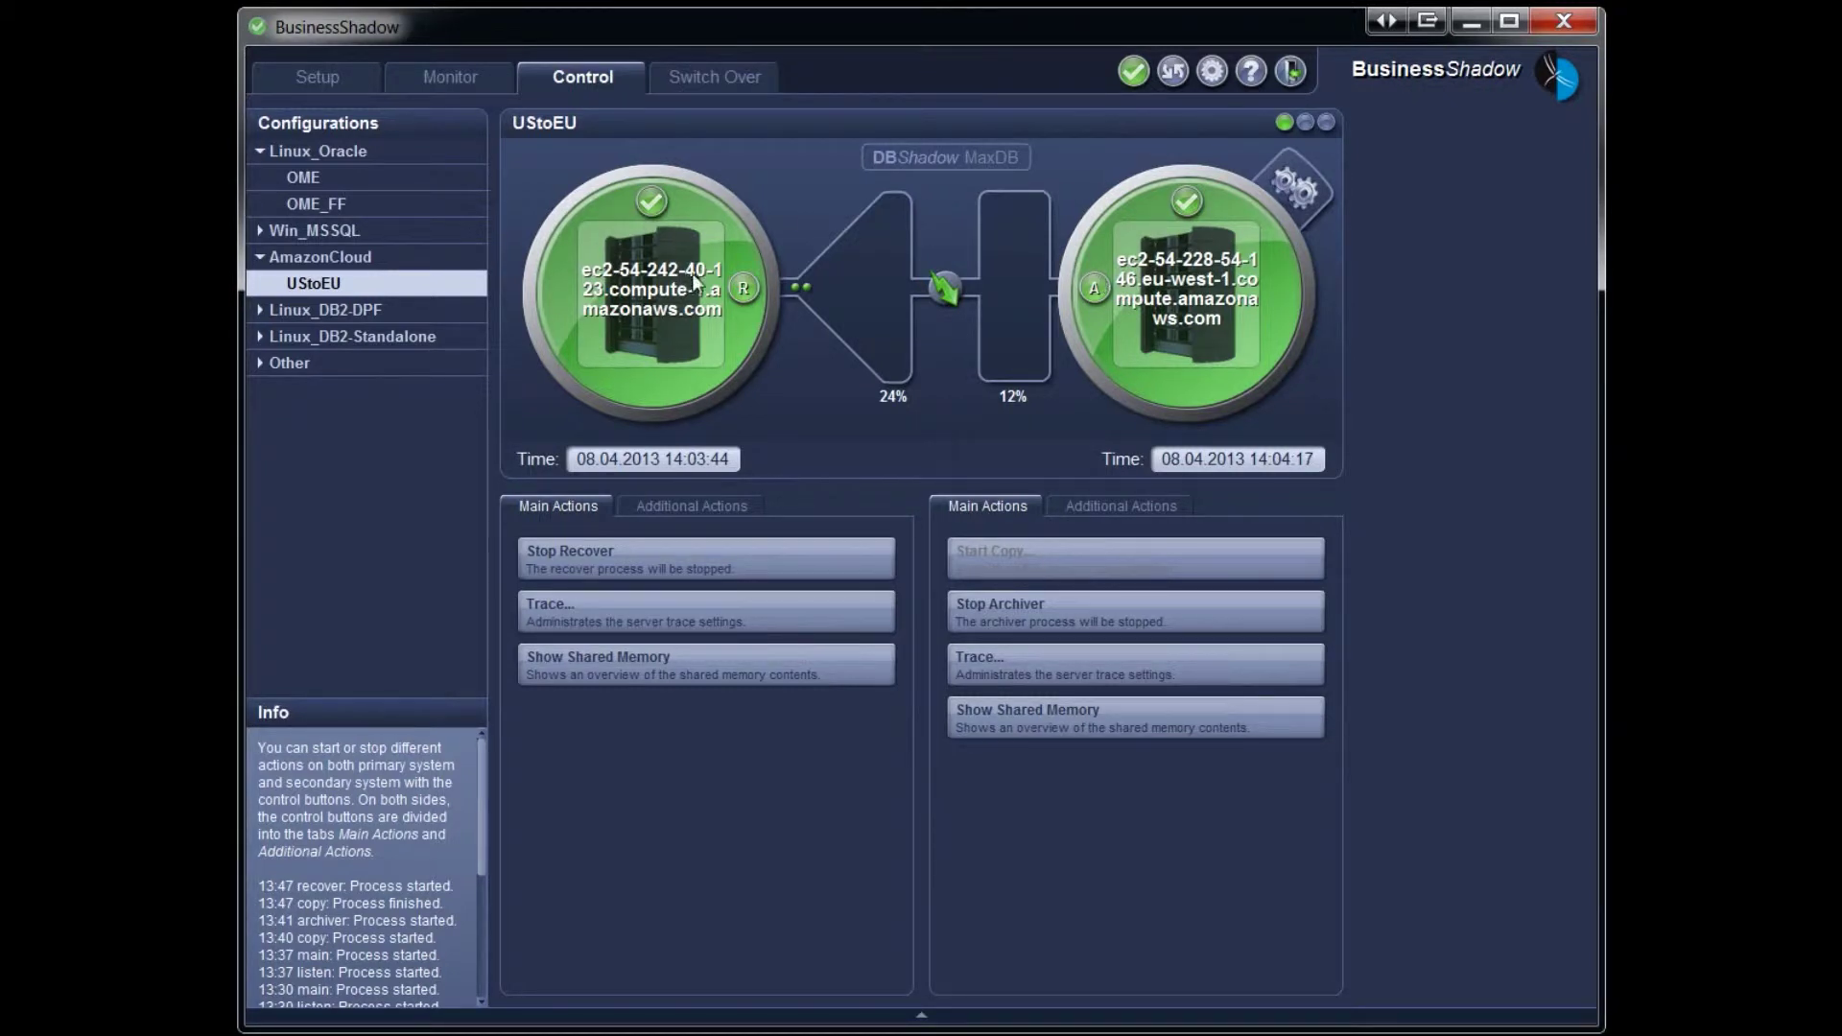
# - Execute a Defined-Switch for the UStoEU configuration and confirm the switch without the automatic precheck program
pyautogui.click(921, 1016)
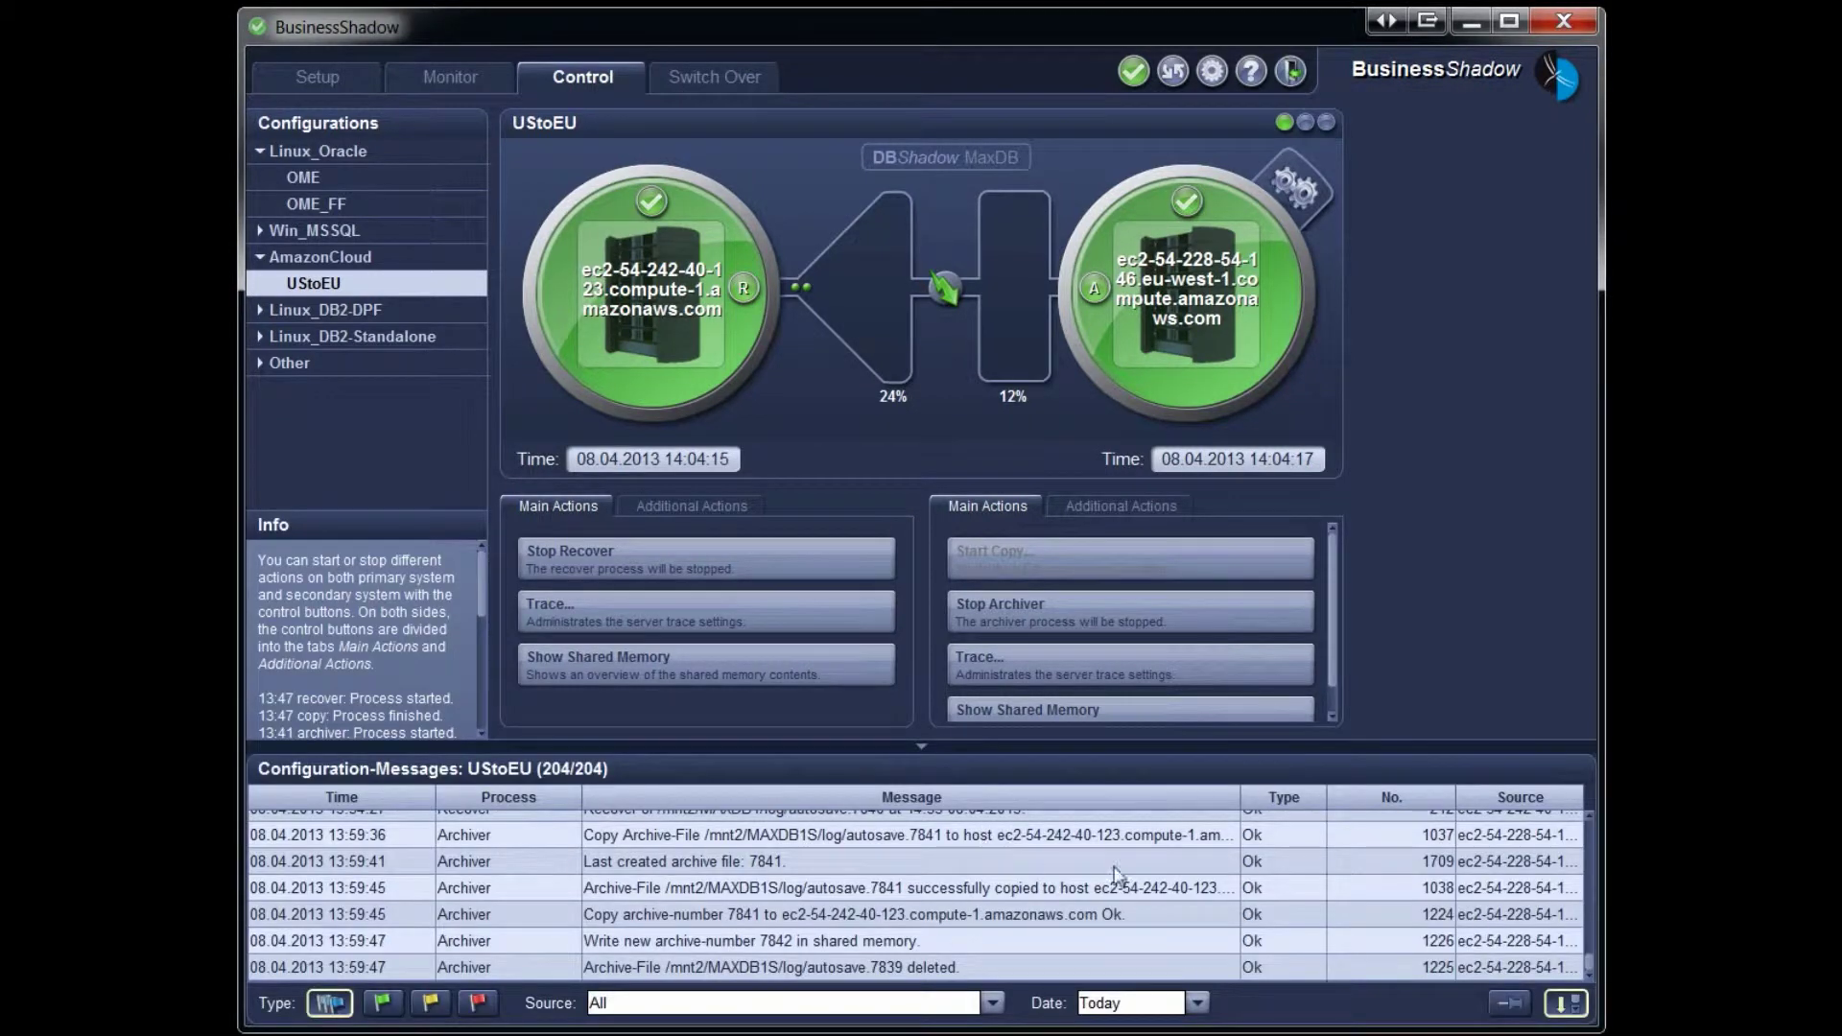
pyautogui.click(705, 78)
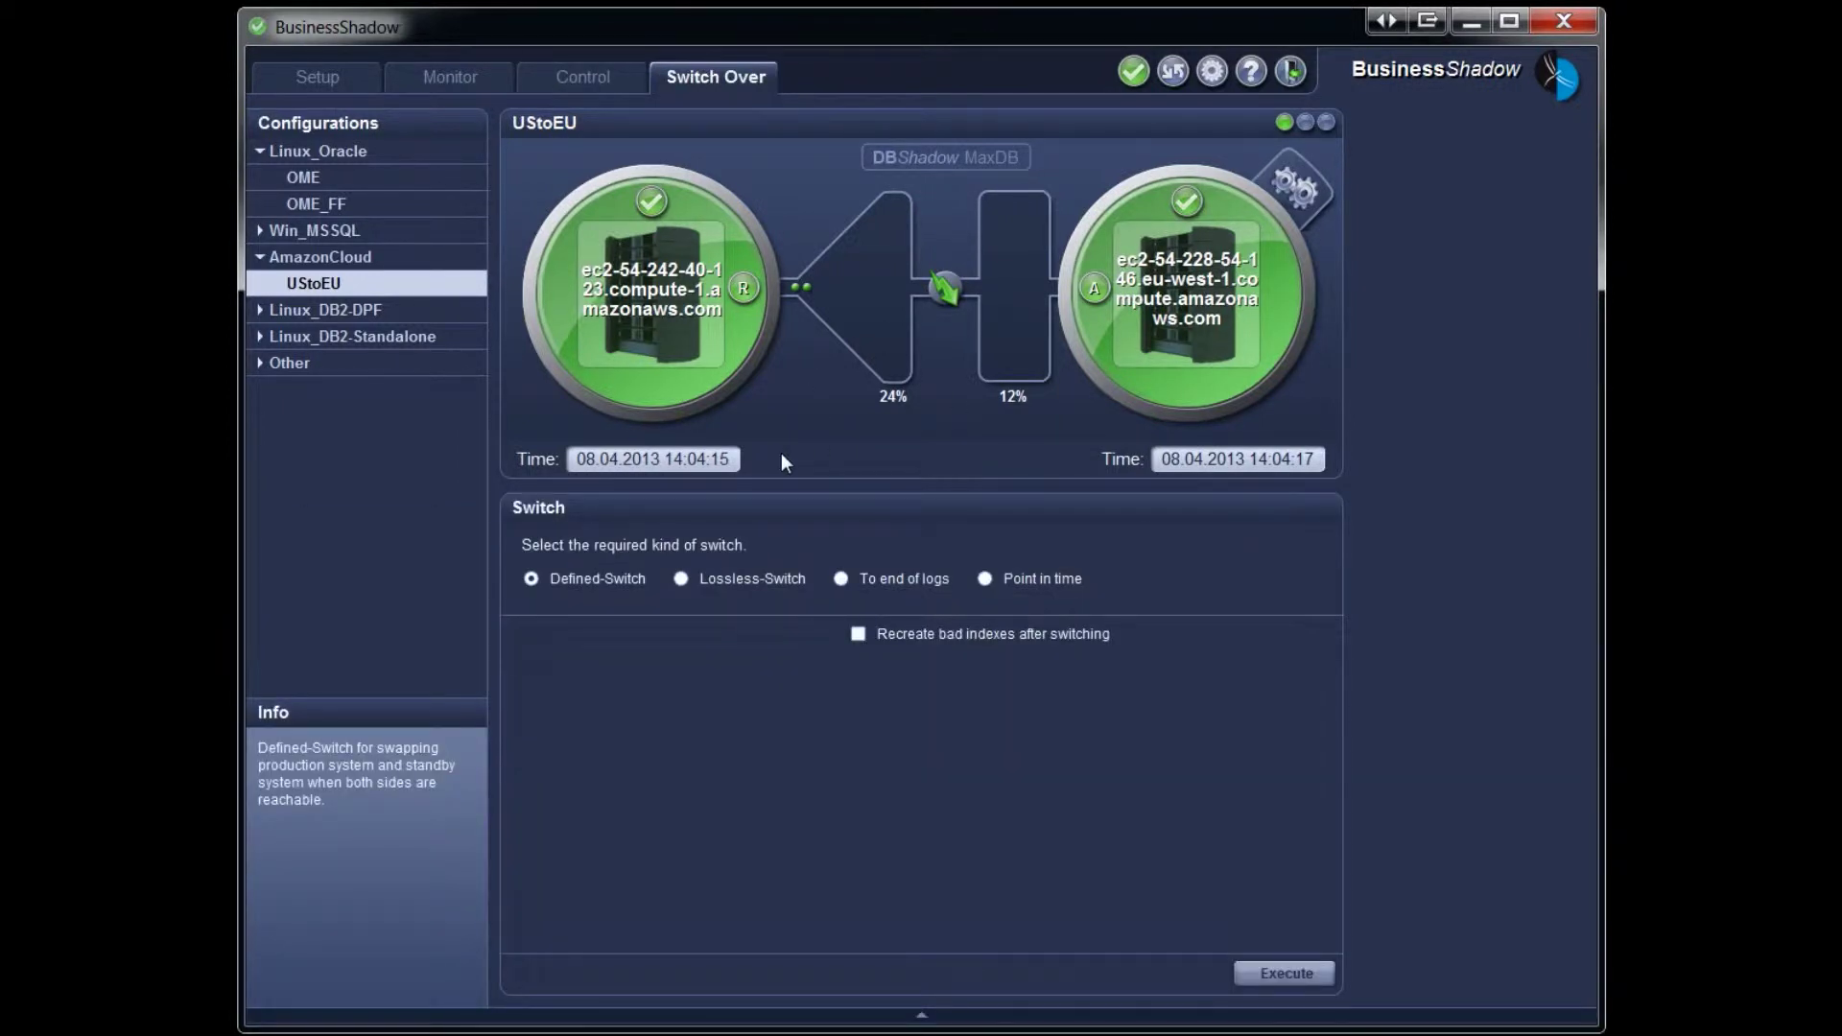
pyautogui.moveTo(1258, 348)
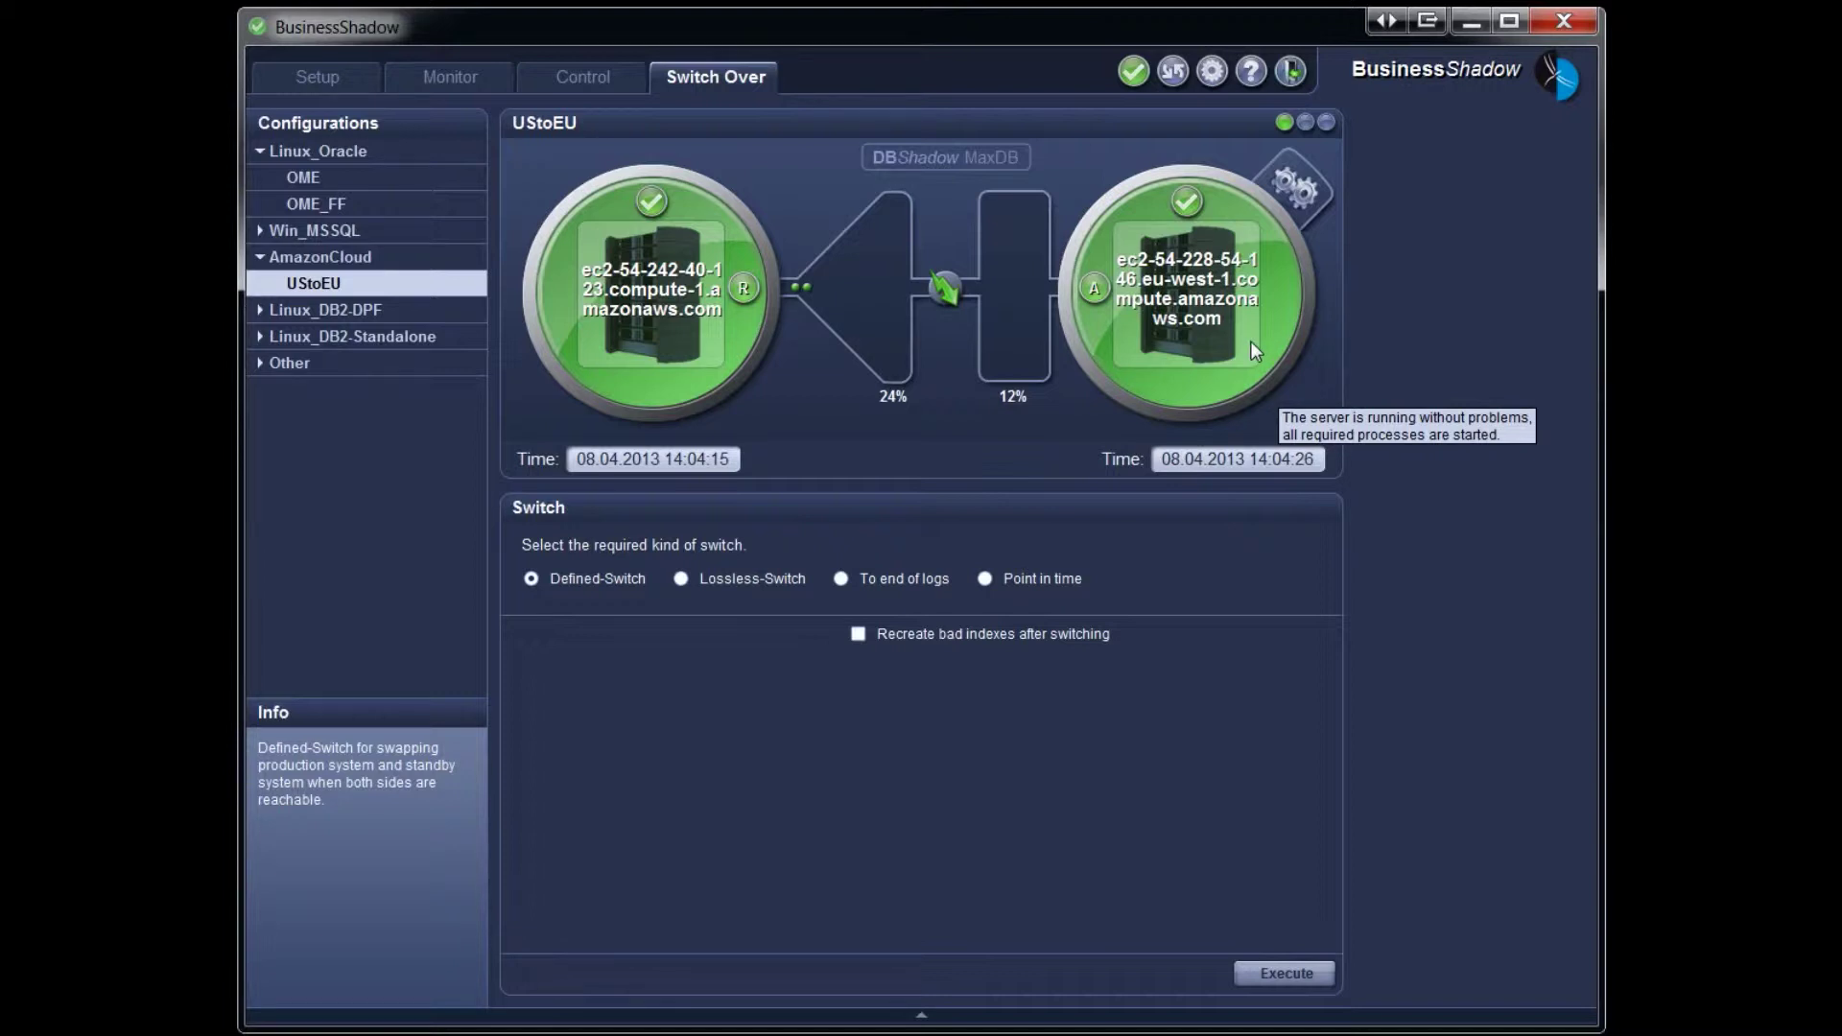
pyautogui.click(1245, 972)
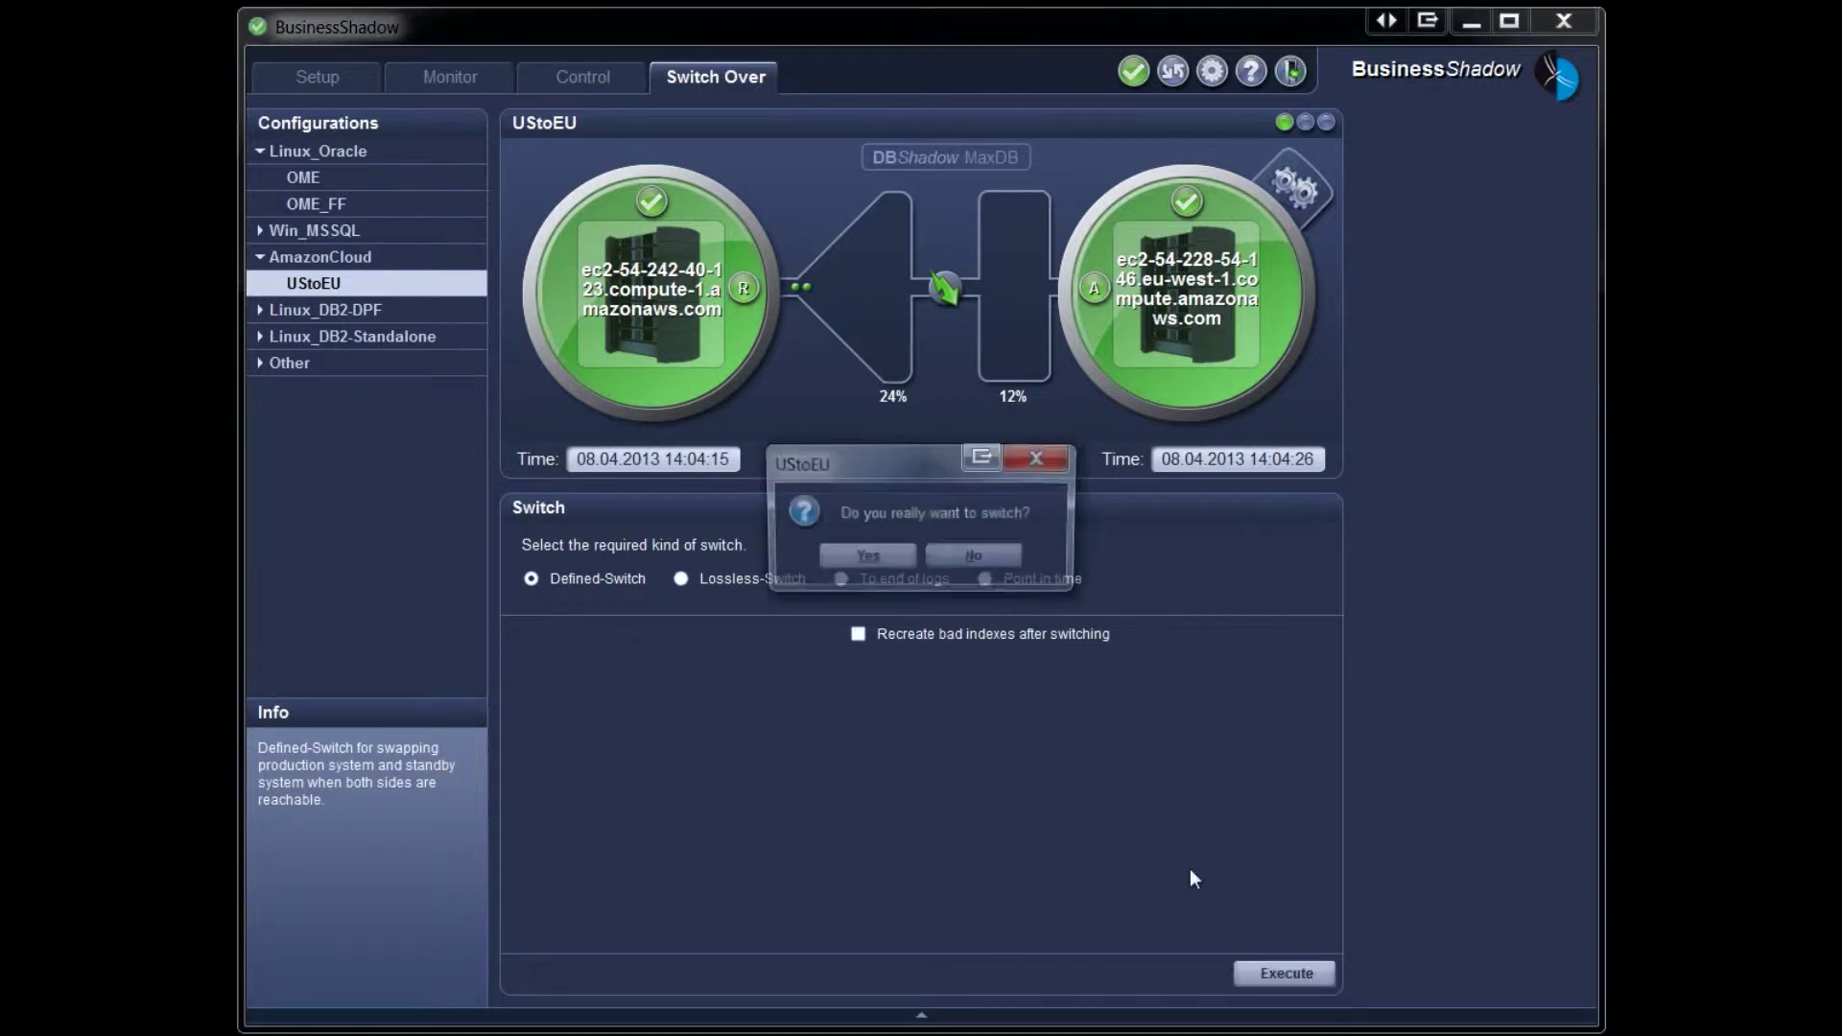
pyautogui.click(866, 557)
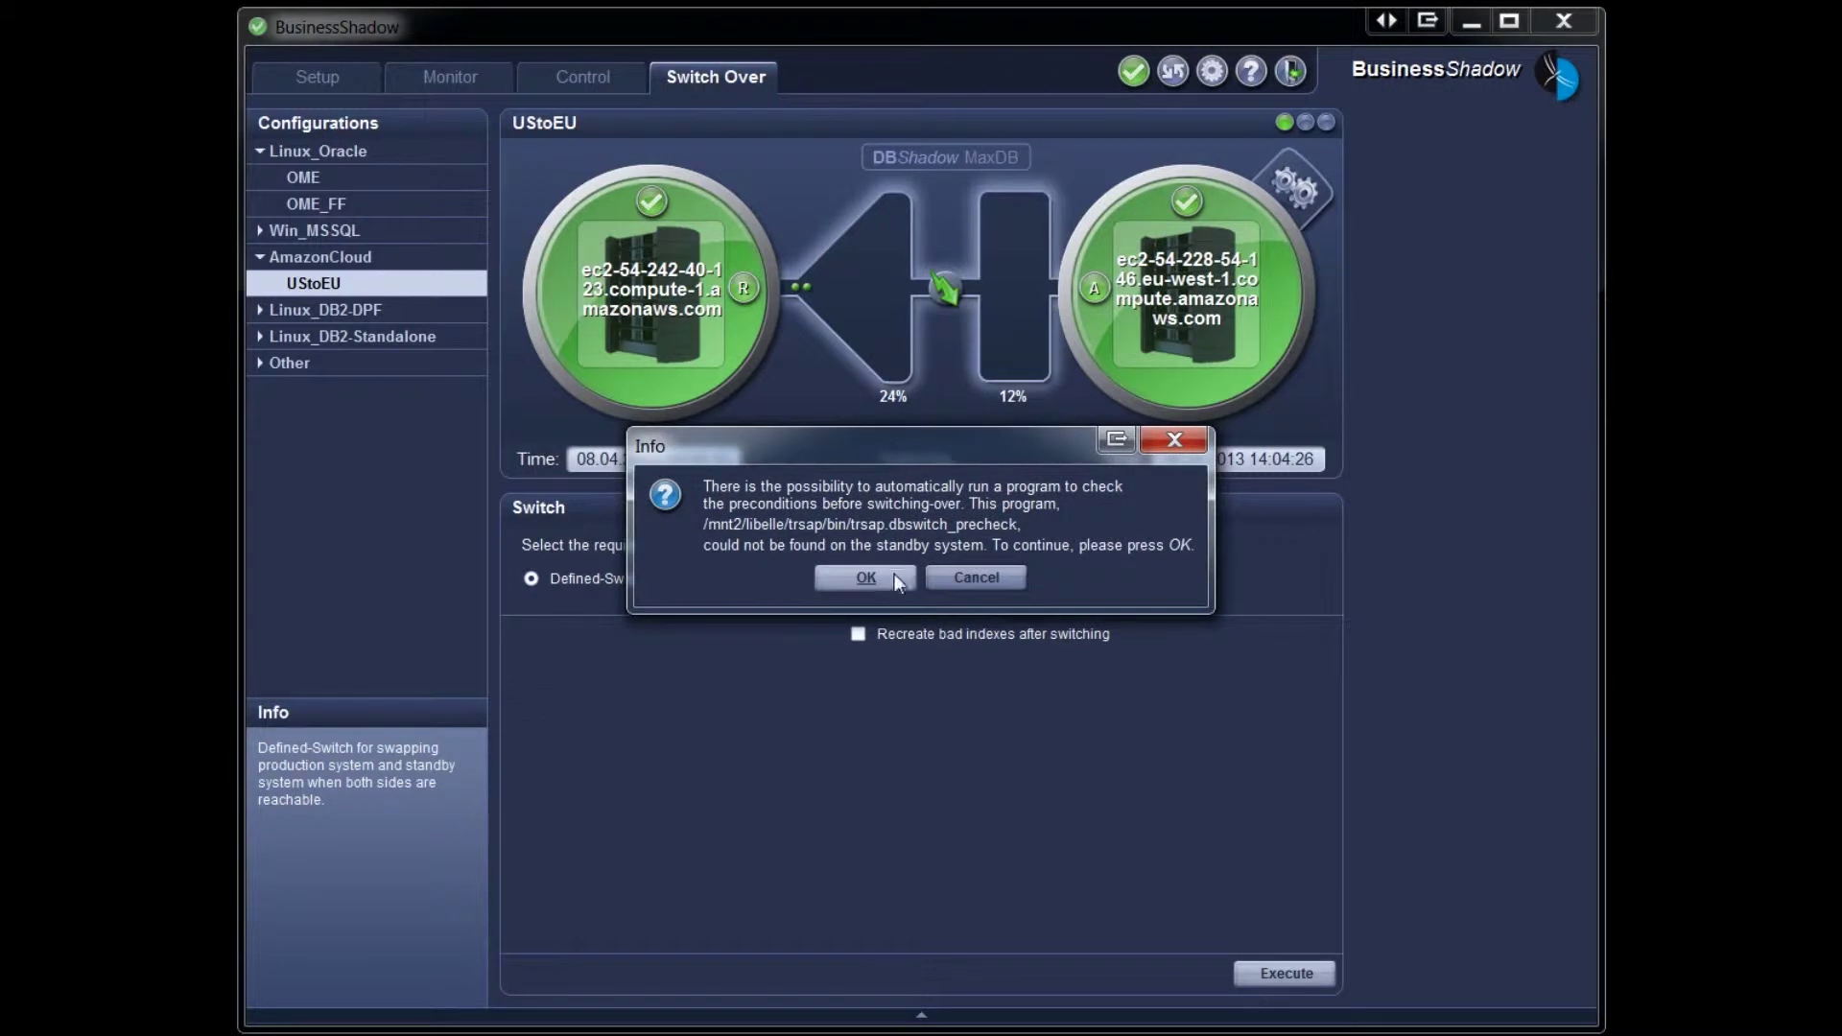
pyautogui.click(866, 578)
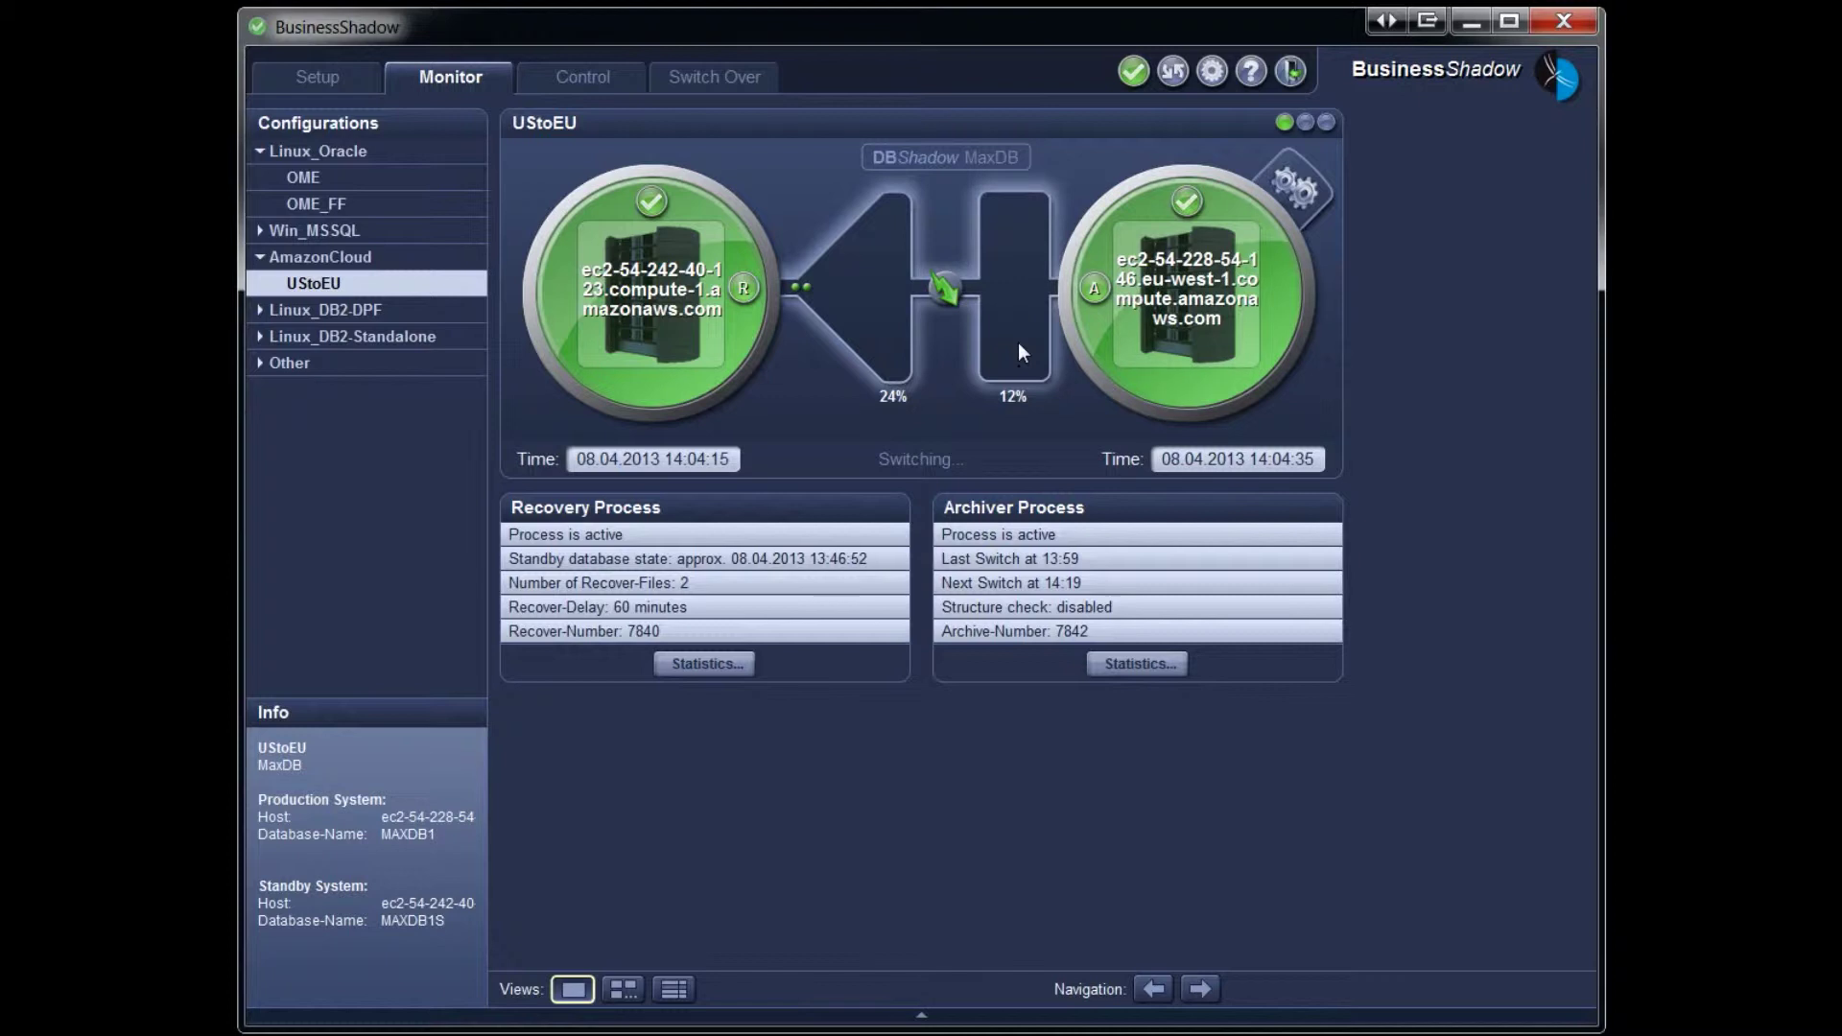
# - Check the UStoEU configuration messages and the status of both servers during the switch
pyautogui.click(922, 1013)
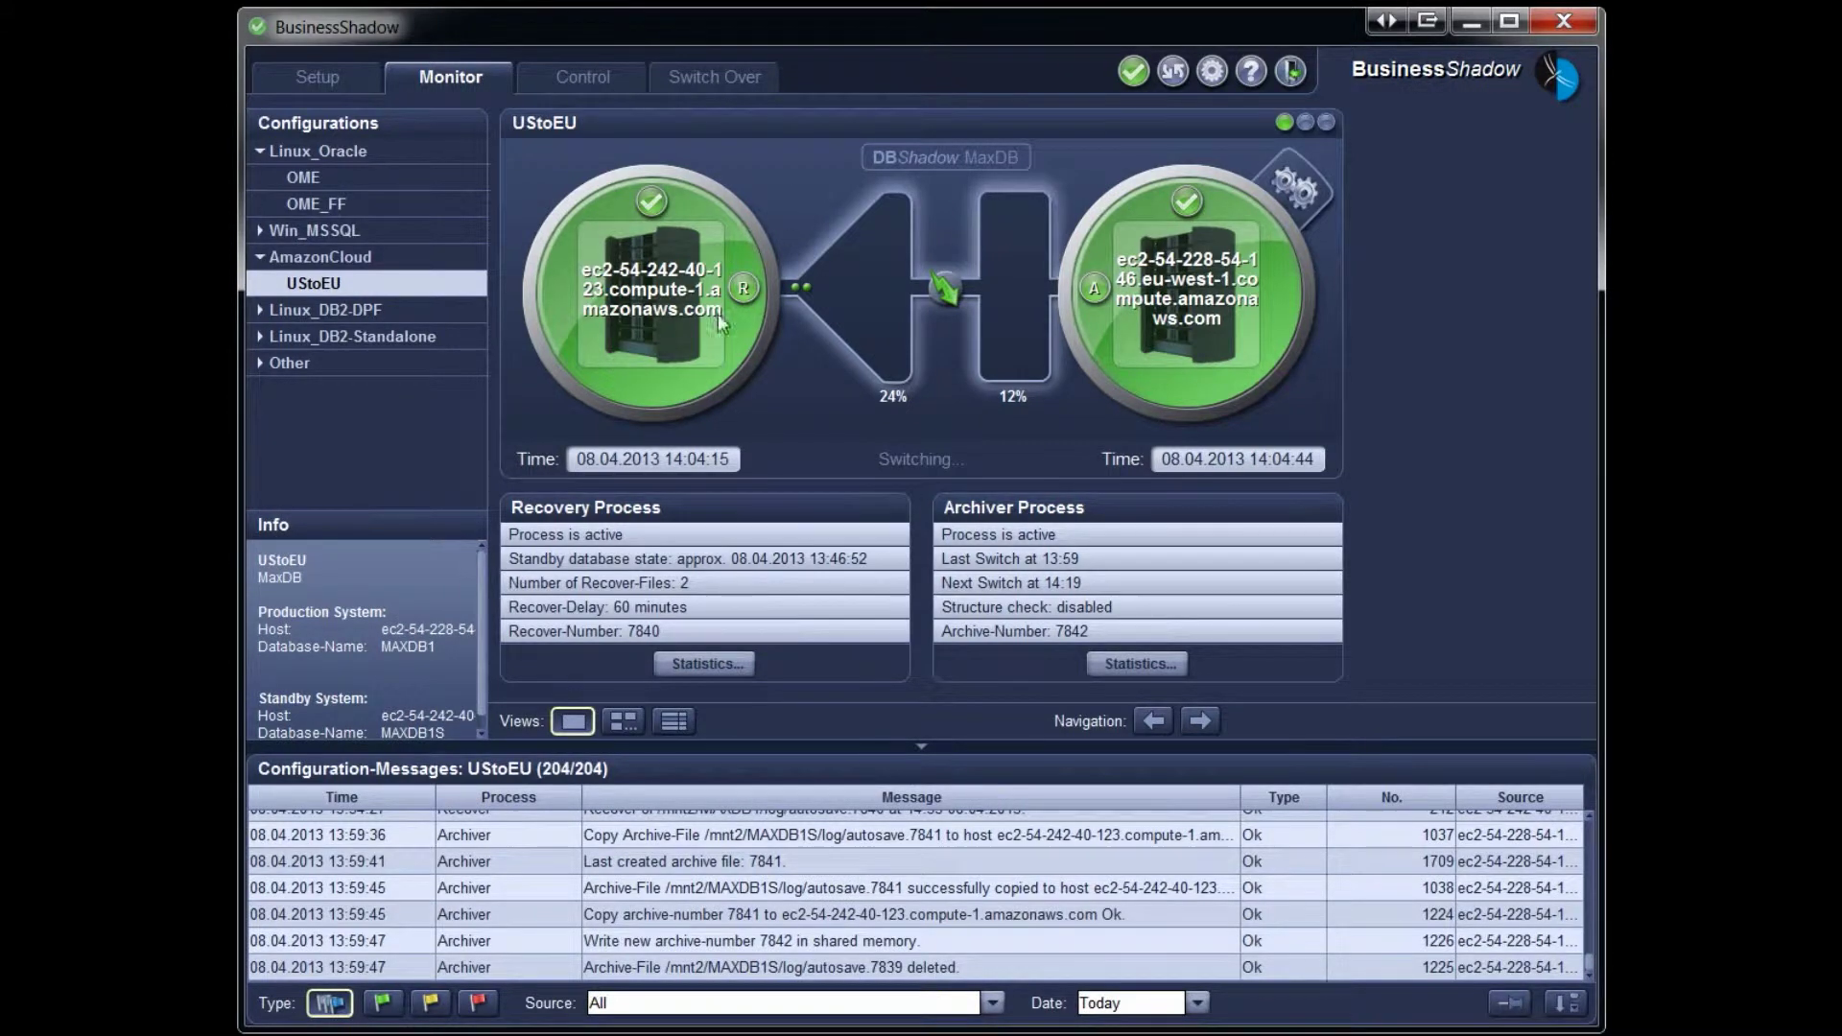
pyautogui.click(678, 75)
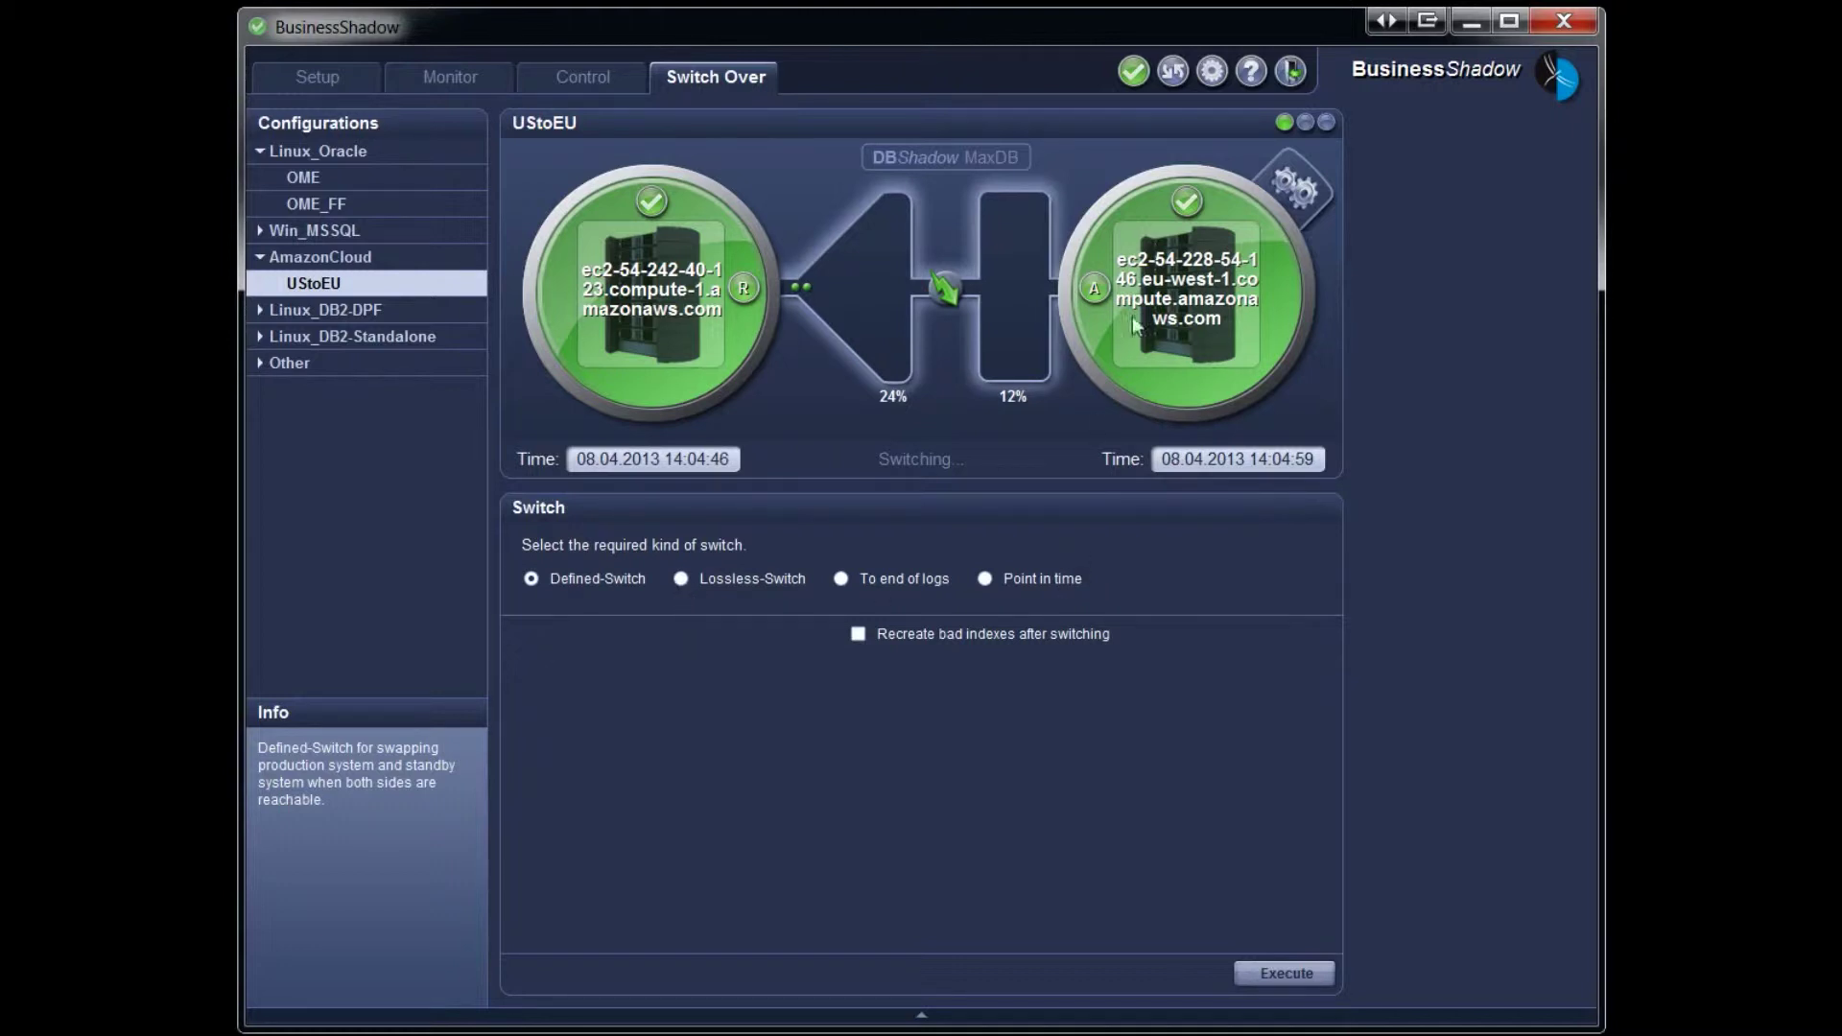
pyautogui.moveTo(1141, 298)
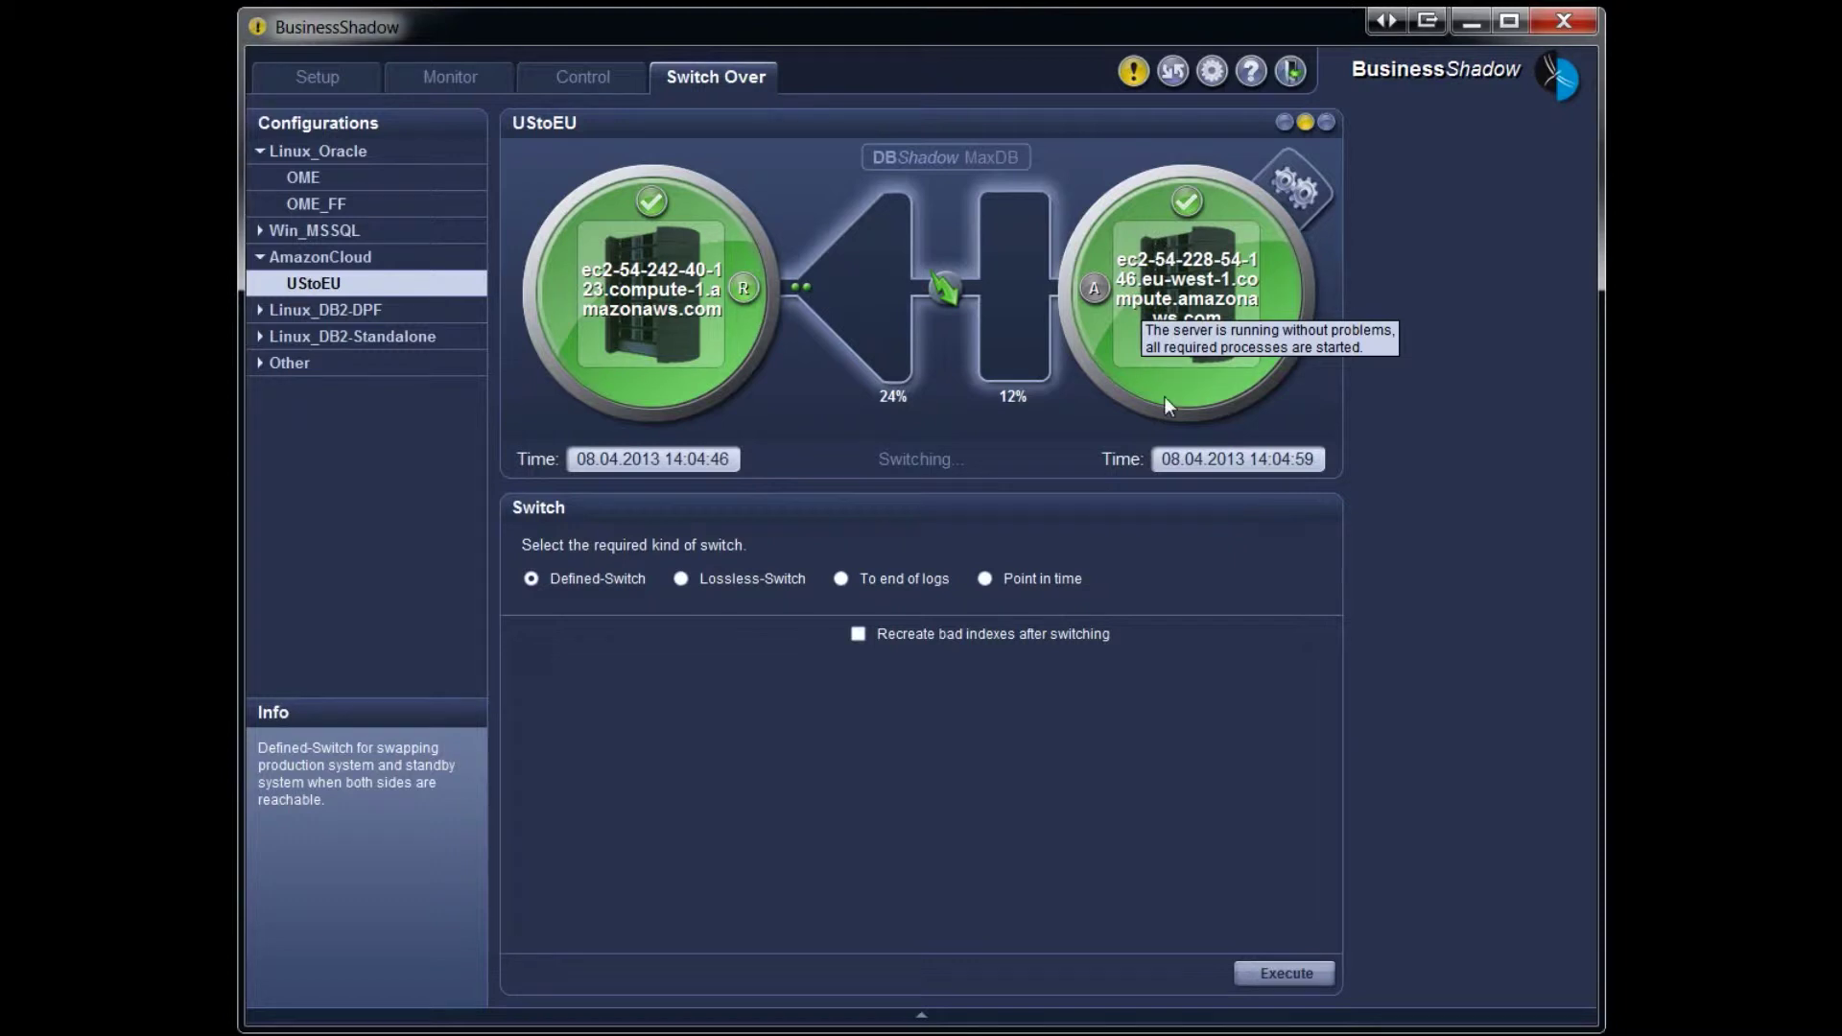
pyautogui.moveTo(751, 348)
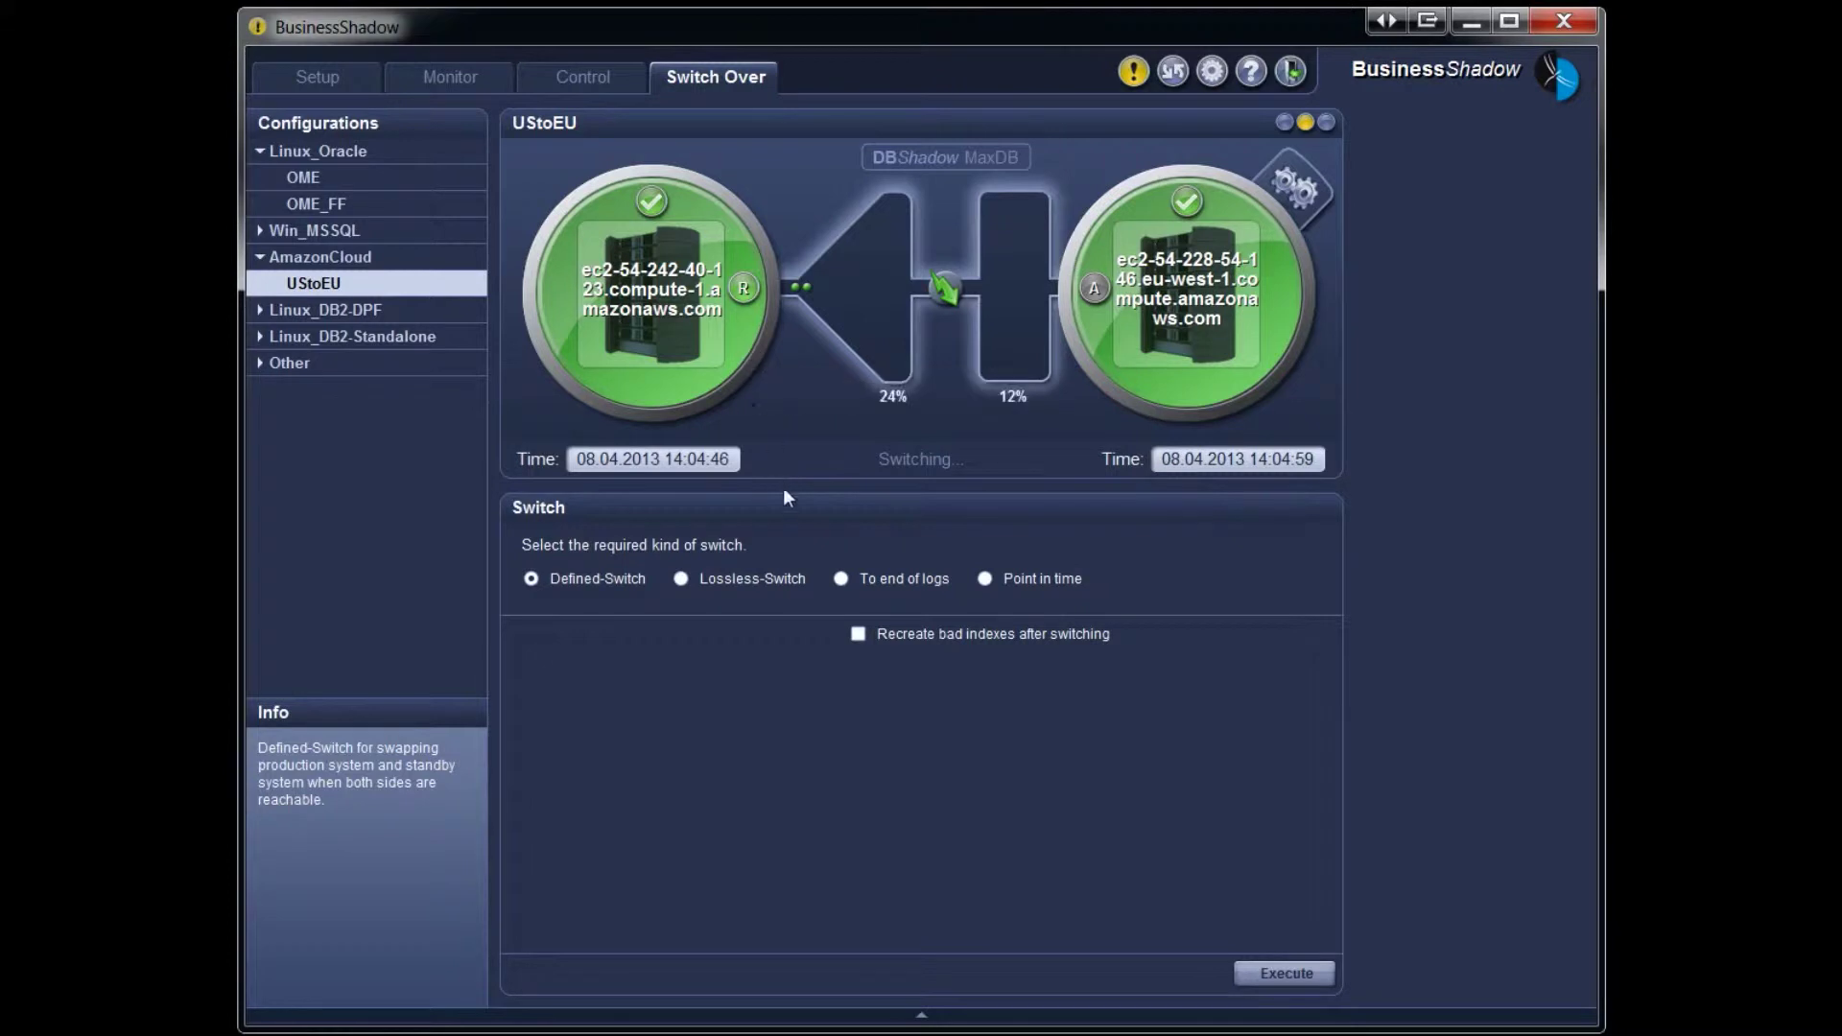
pyautogui.moveTo(757, 297)
pyautogui.moveTo(1152, 361)
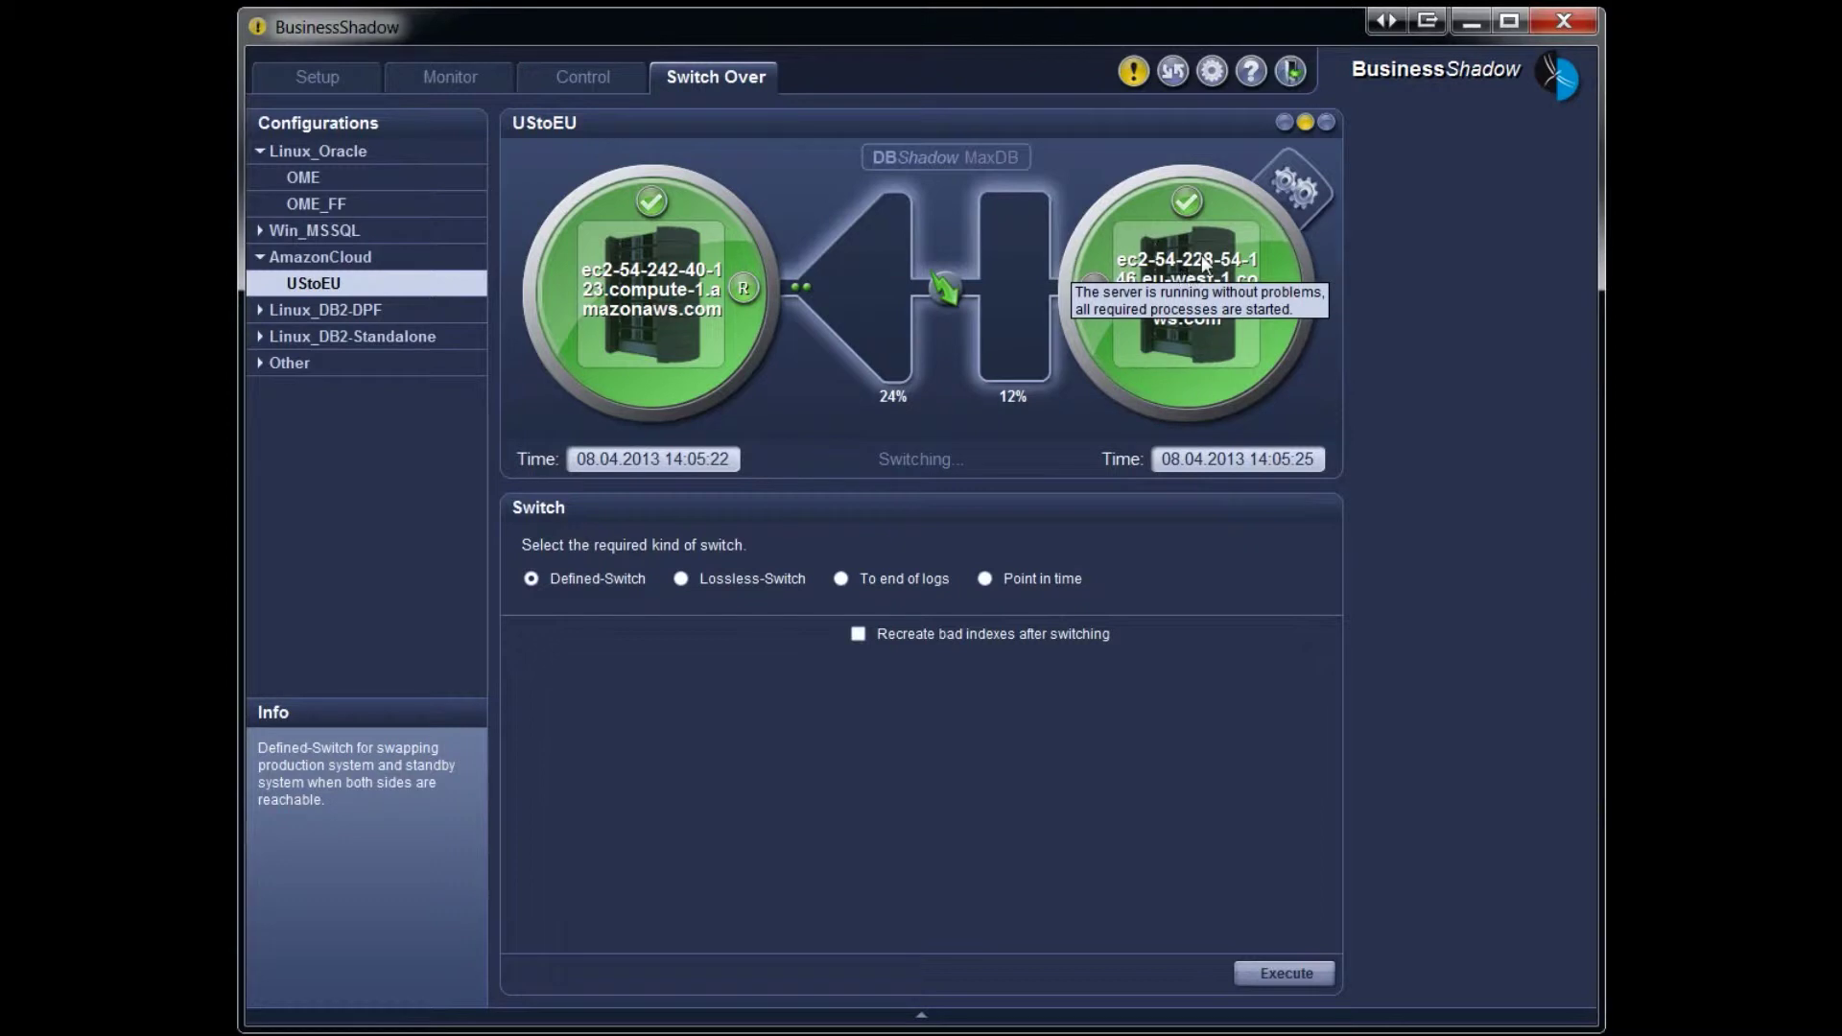
pyautogui.moveTo(597, 235)
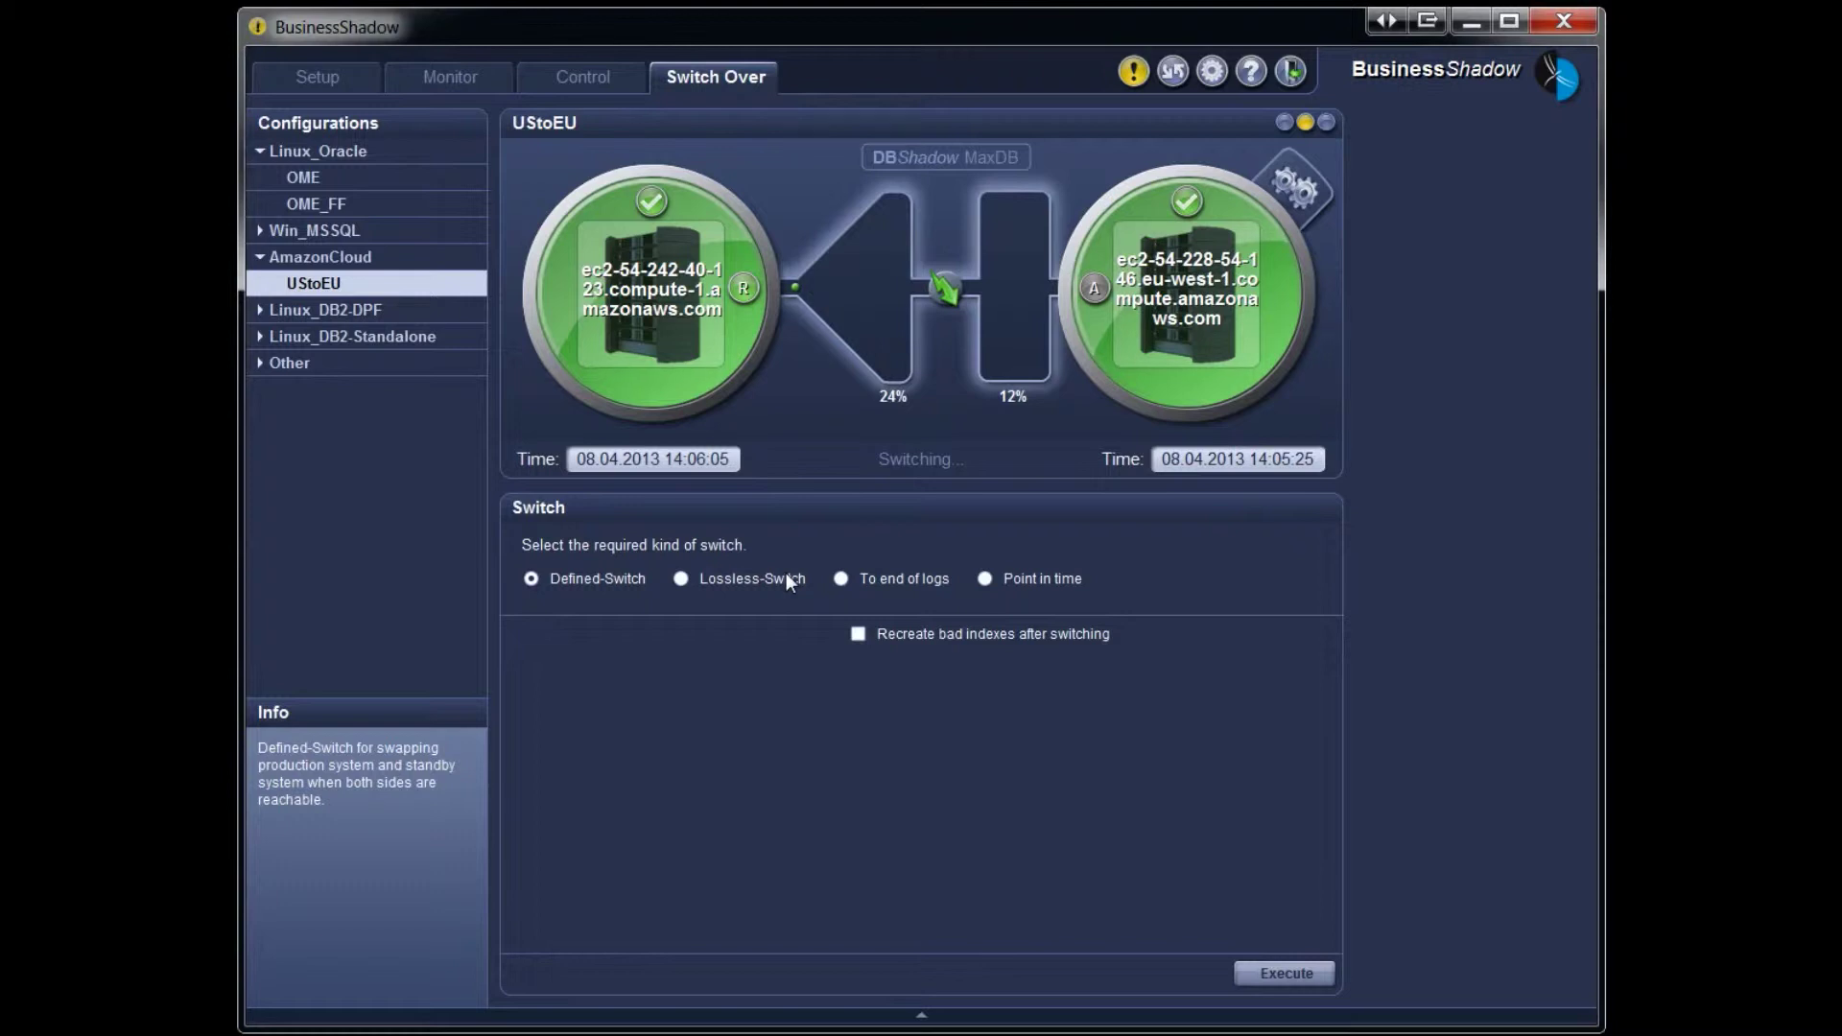
# - Show the UStoEU configuration messages in an enlarged area and set their date filter to All
pyautogui.click(922, 1016)
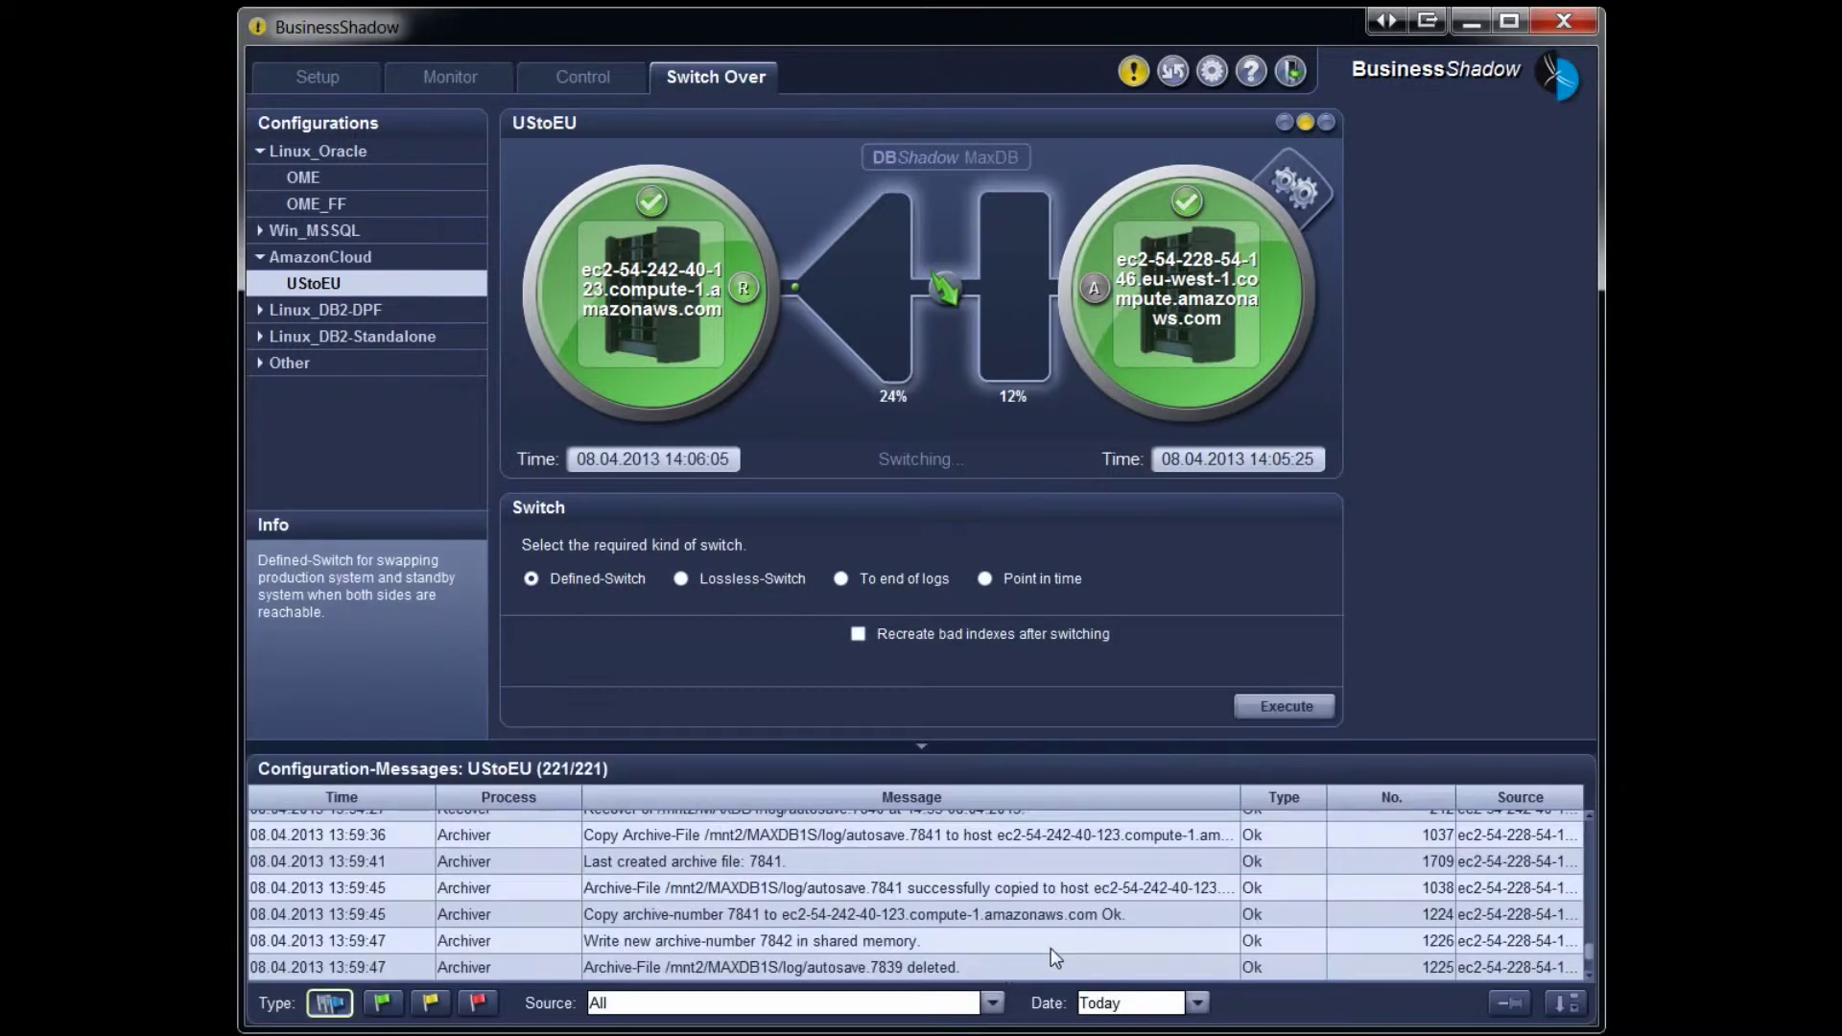
pyautogui.moveTo(897, 751); pyautogui.dragTo(911, 633)
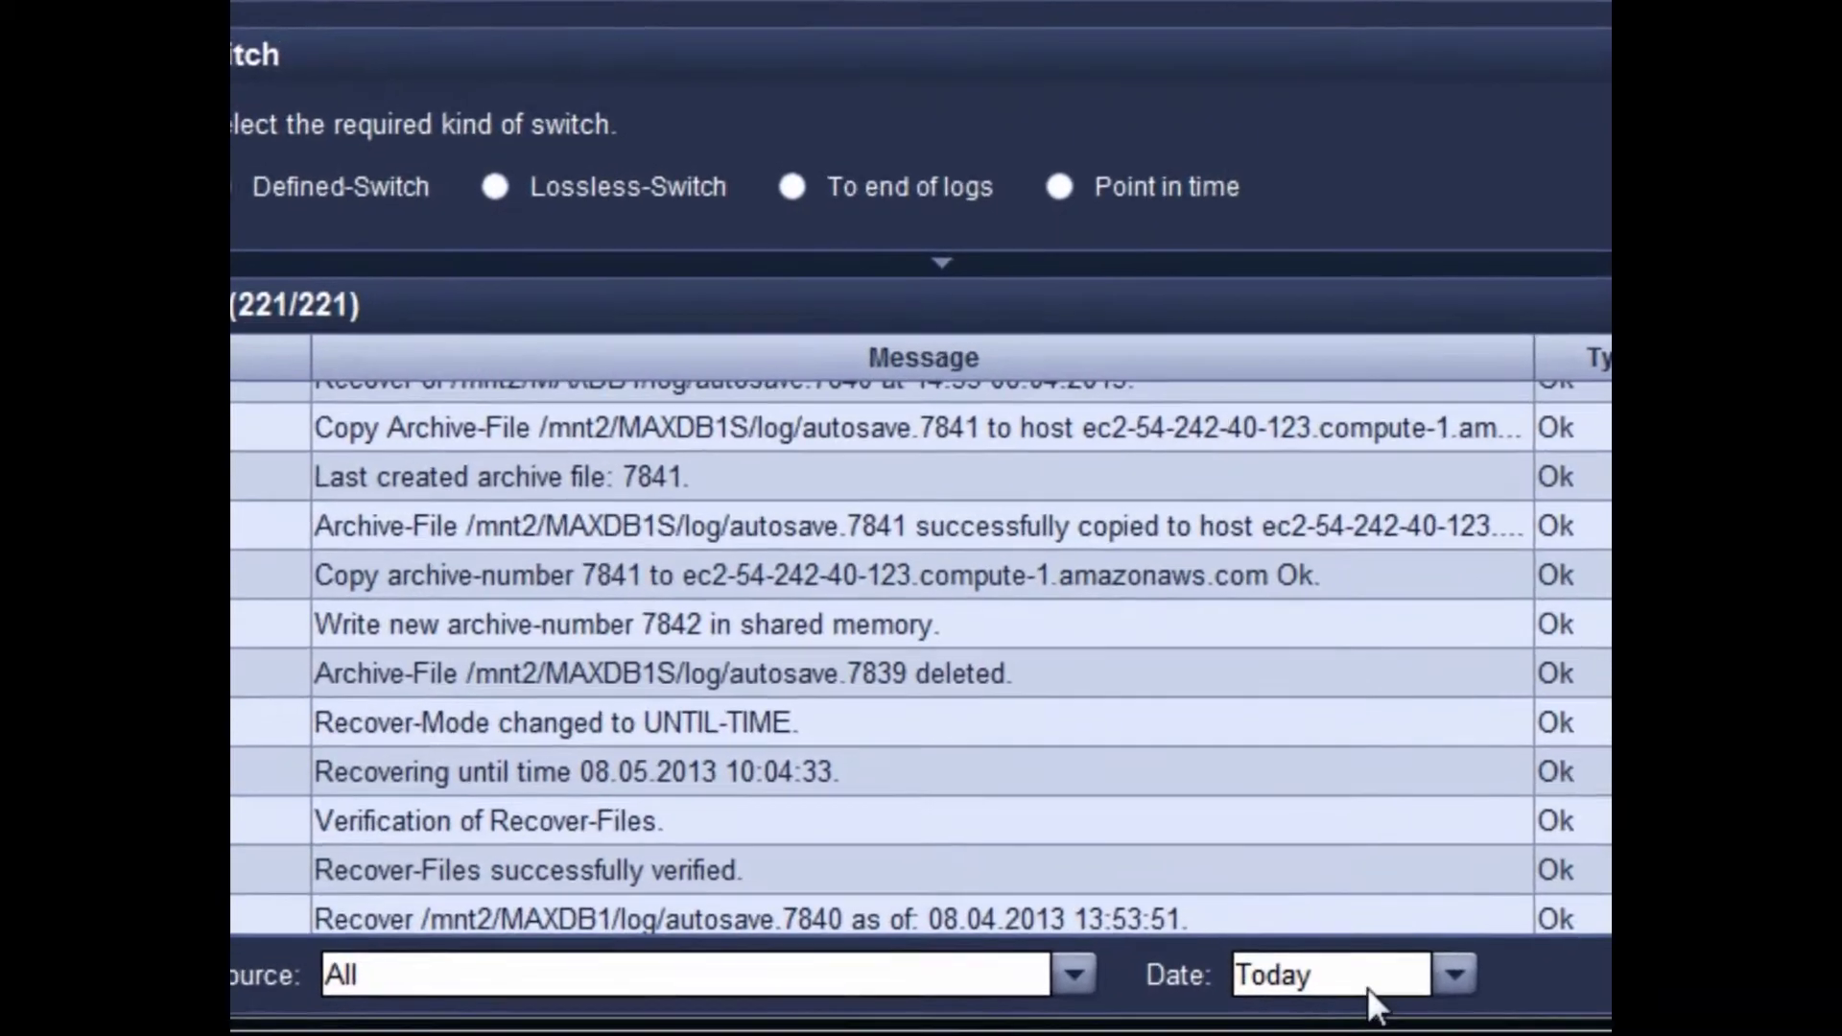
pyautogui.click(1276, 992)
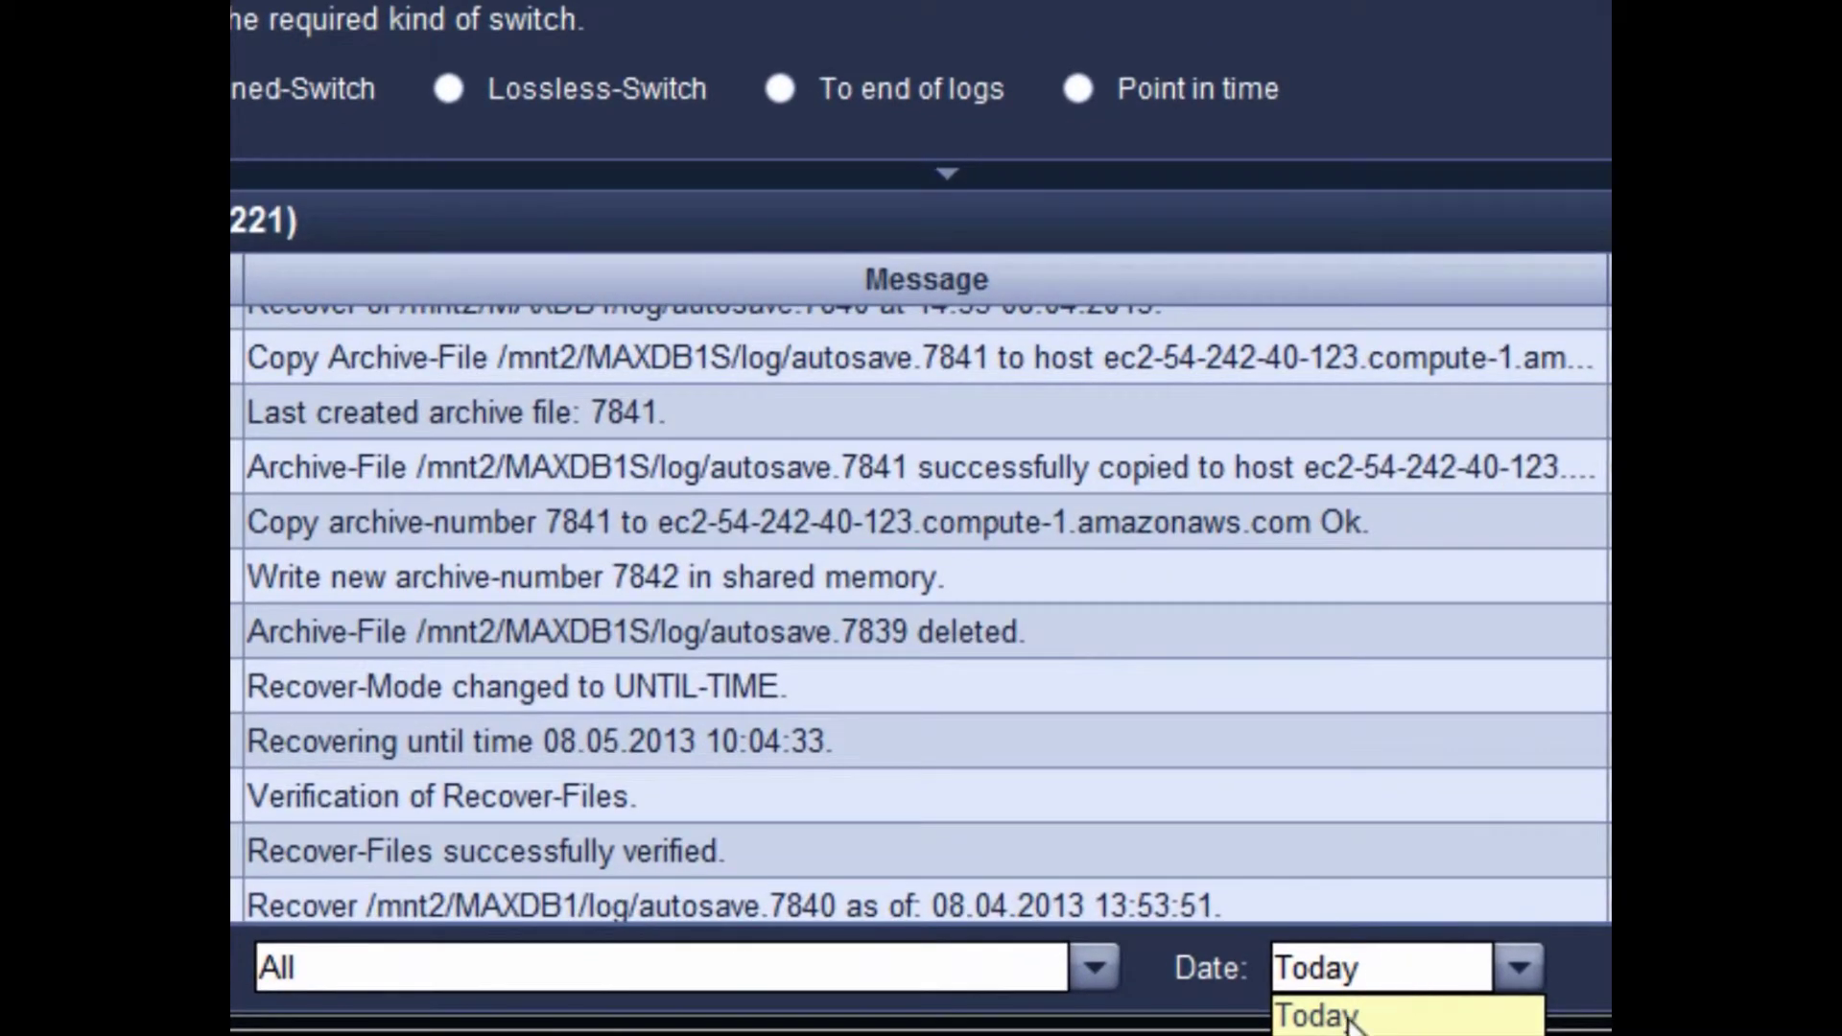
pyautogui.click(1343, 1032)
# - Examine the log messages about the recover mode, the recovery target time and the verification of the recover files
pyautogui.click(1047, 576)
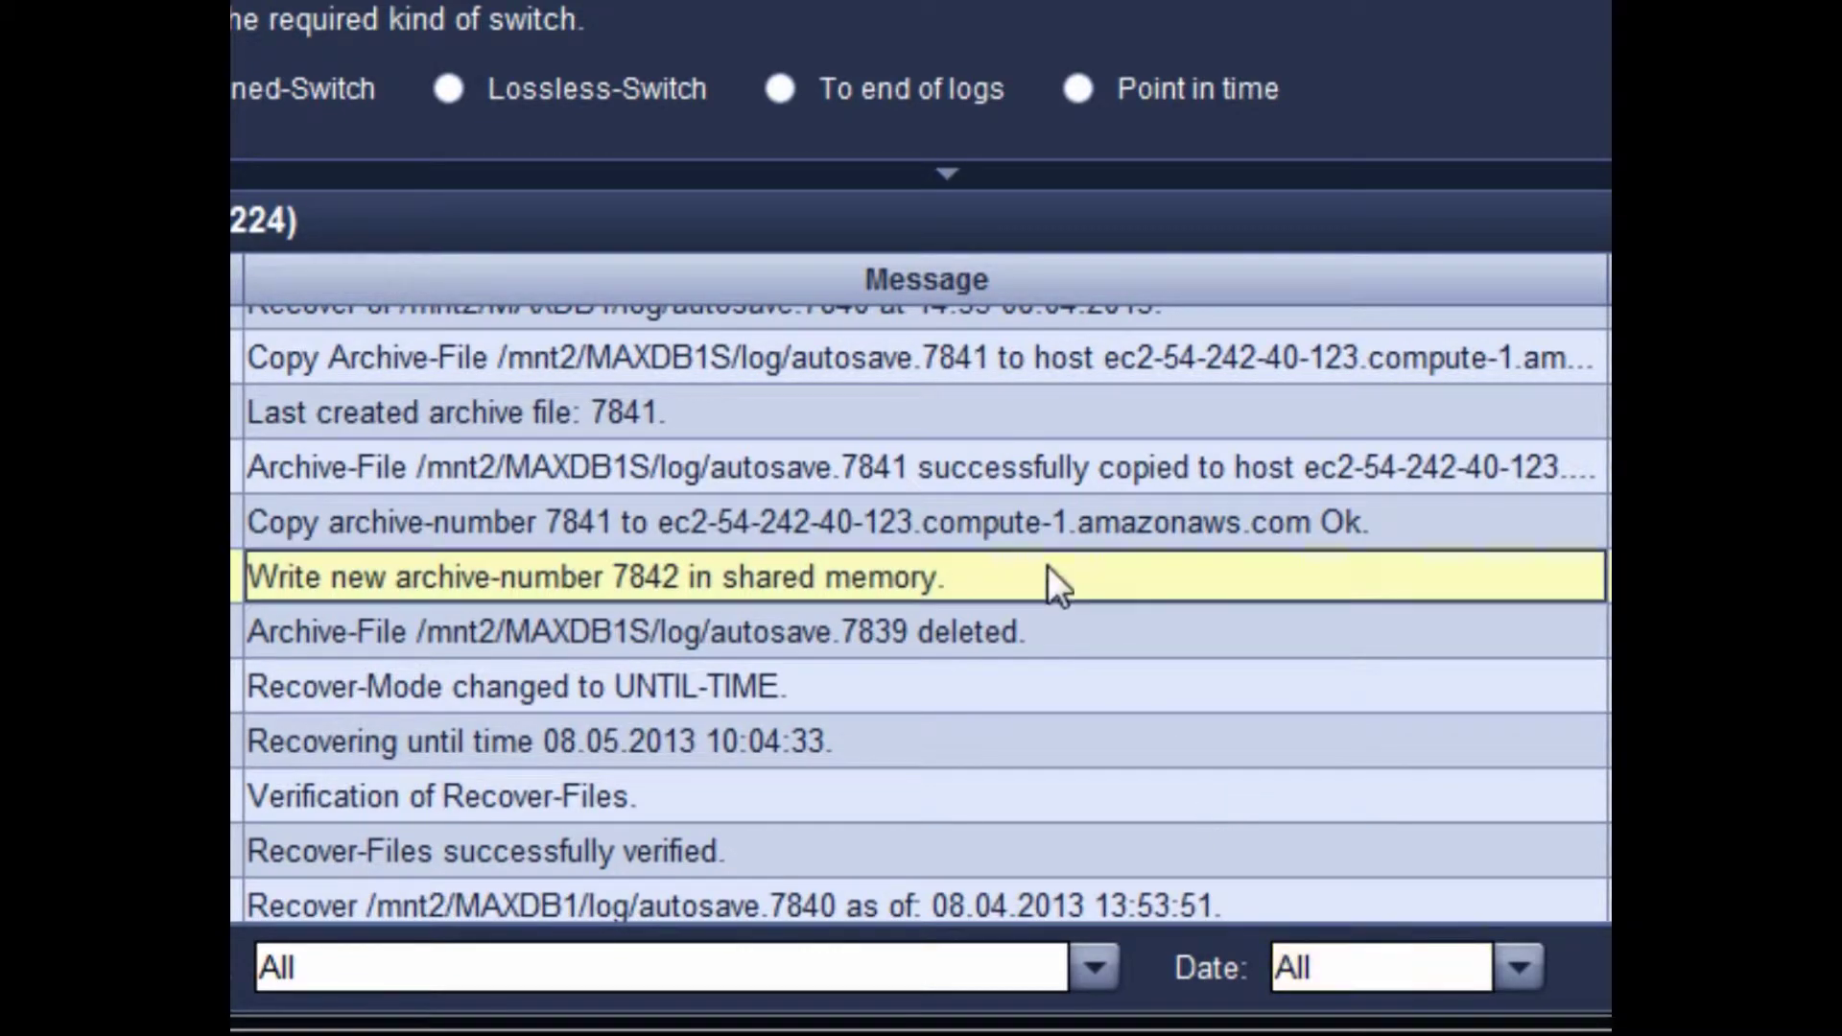
pyautogui.scroll(2, 1038, 602)
pyautogui.scroll(4, 1022, 614)
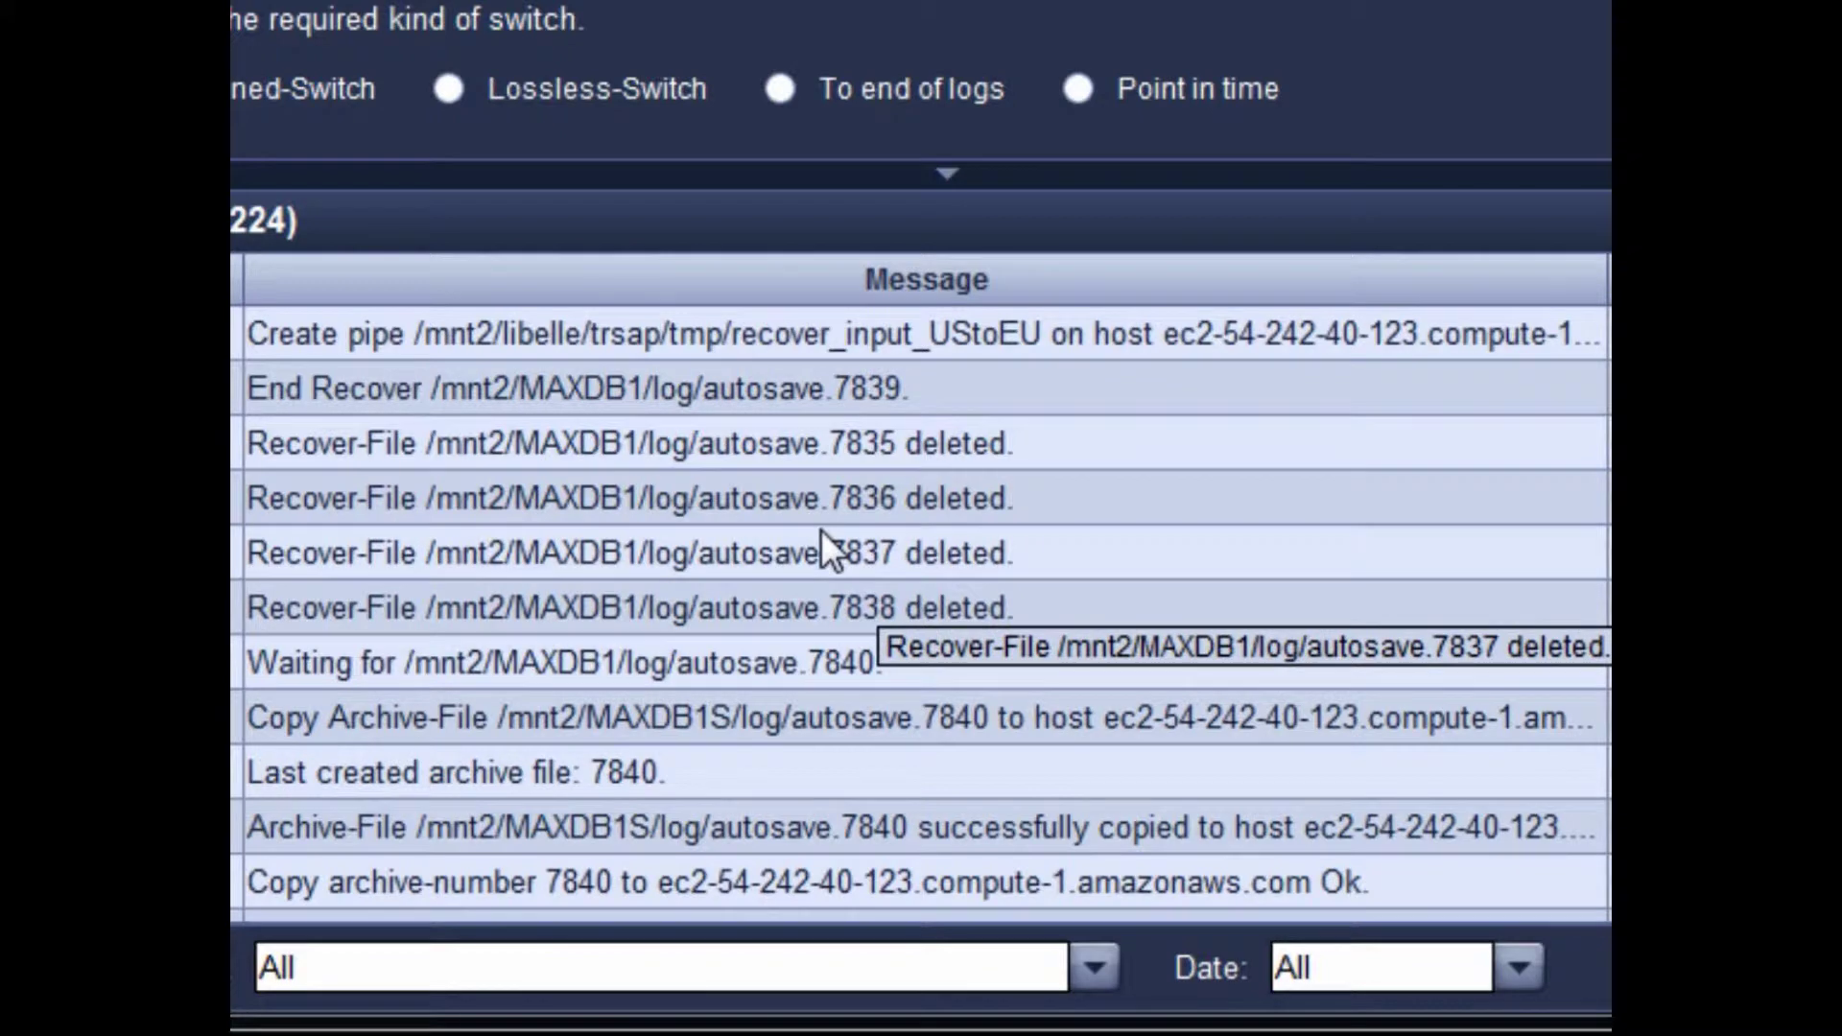
pyautogui.scroll(1, 816, 526)
pyautogui.scroll(-5, 815, 523)
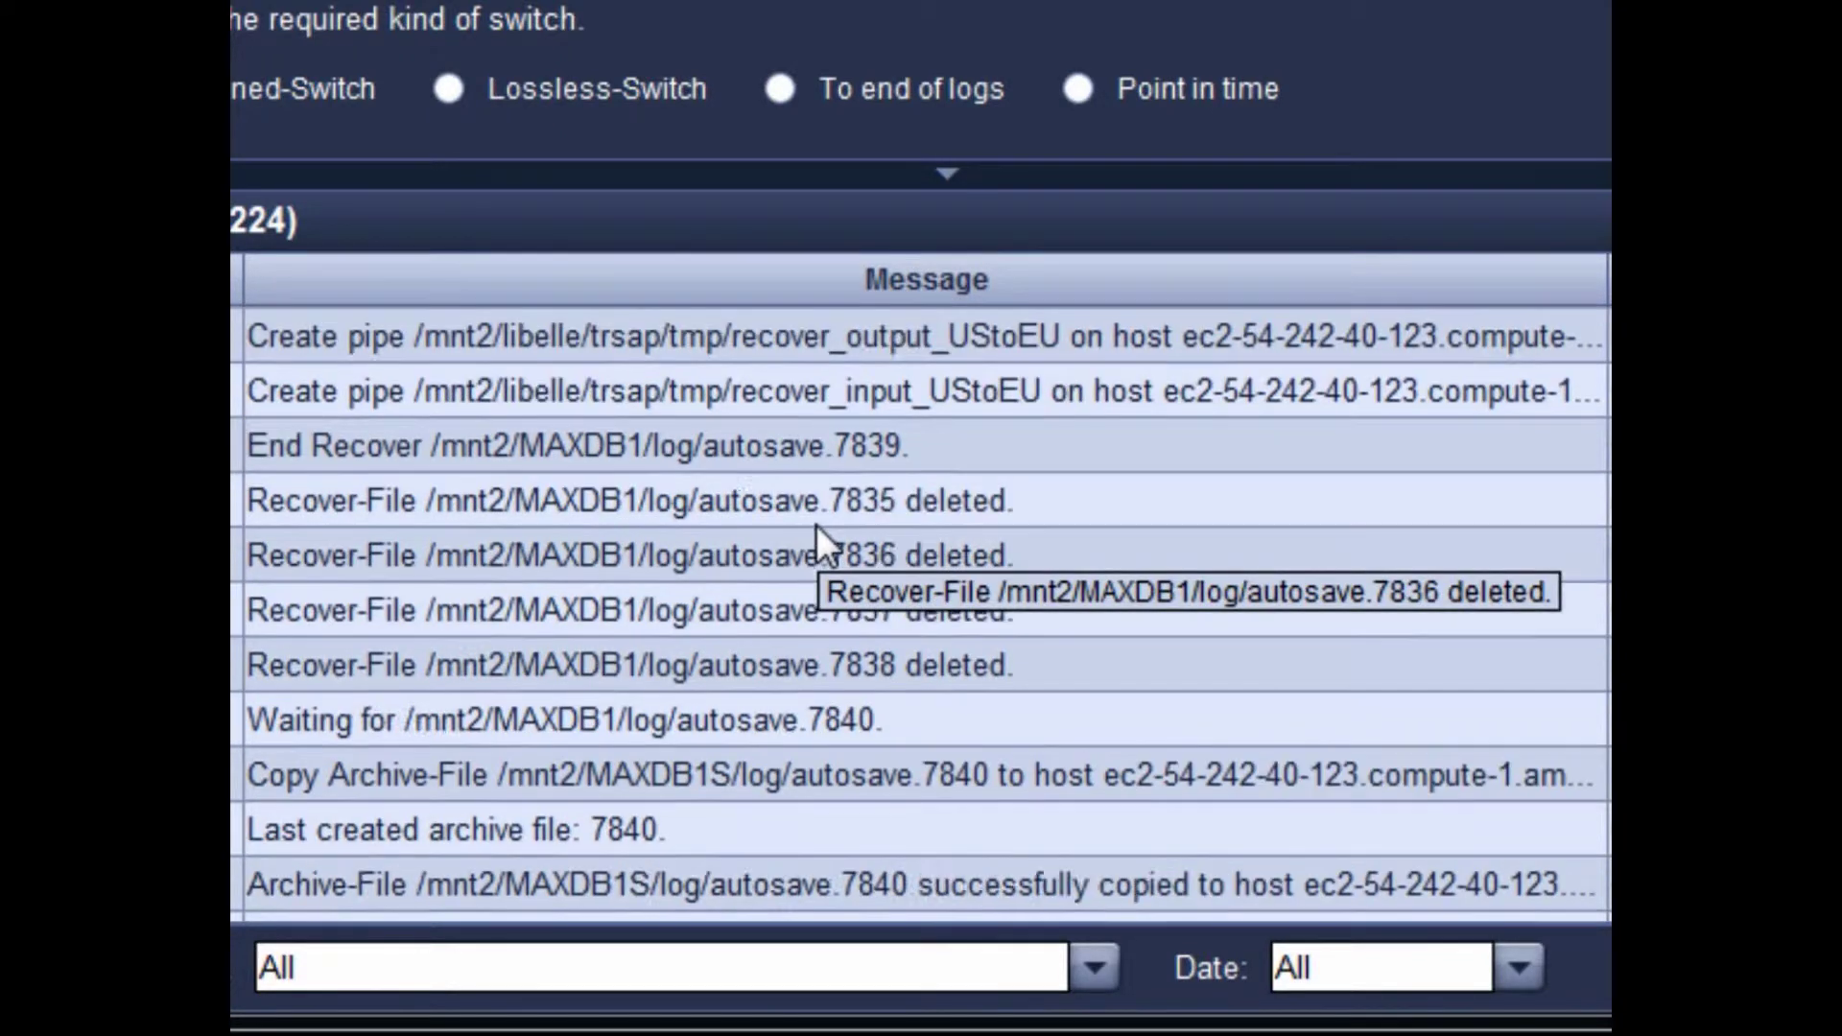
pyautogui.scroll(-2, 815, 524)
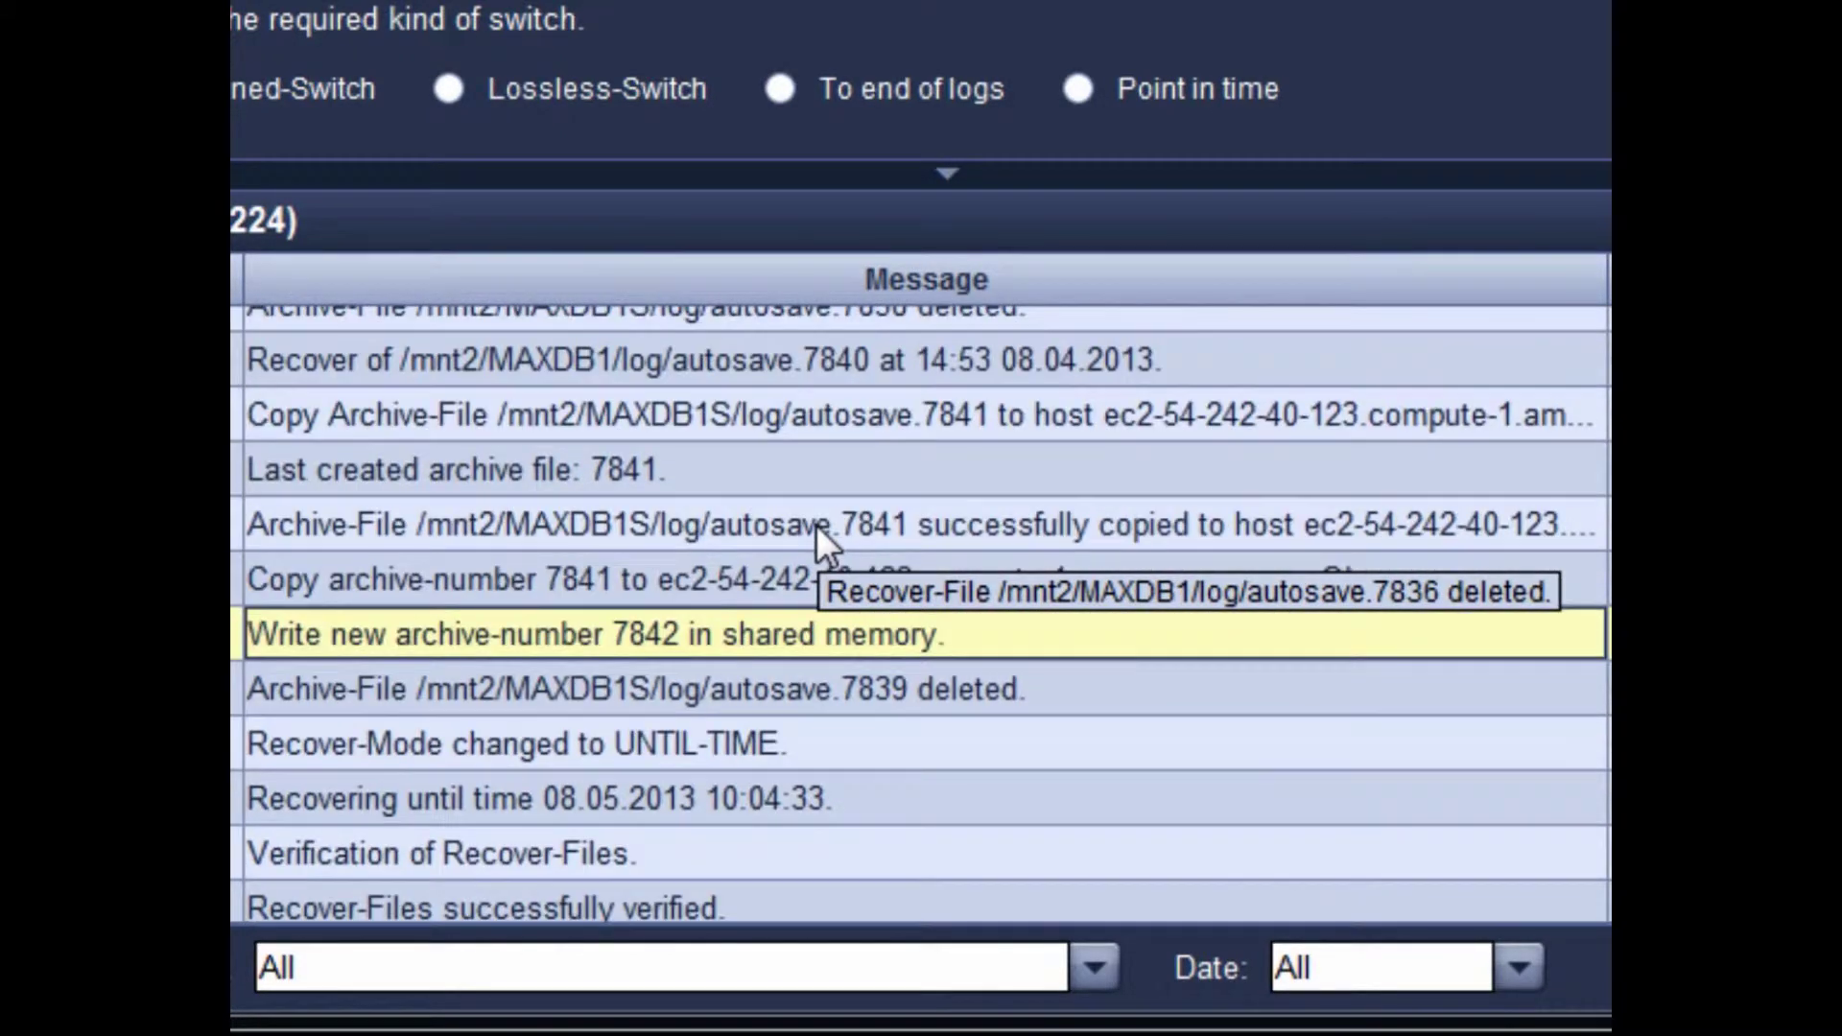
pyautogui.click(642, 566)
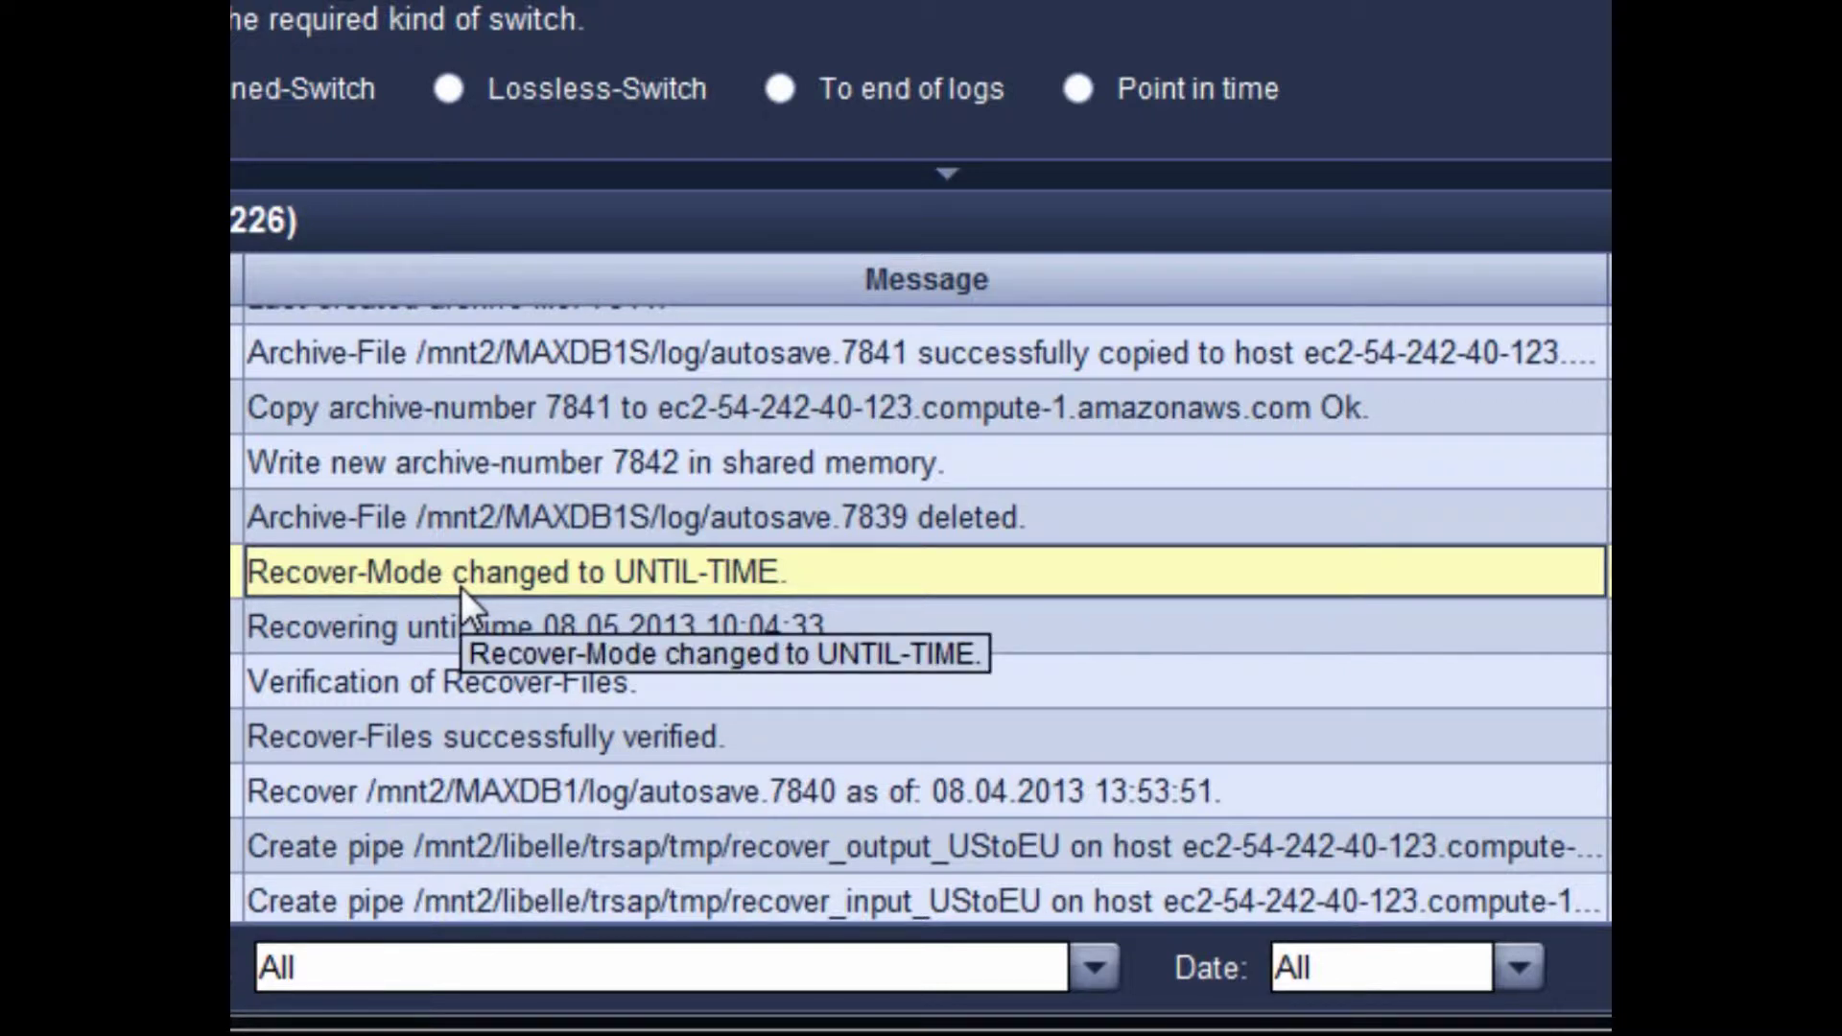
pyautogui.click(577, 628)
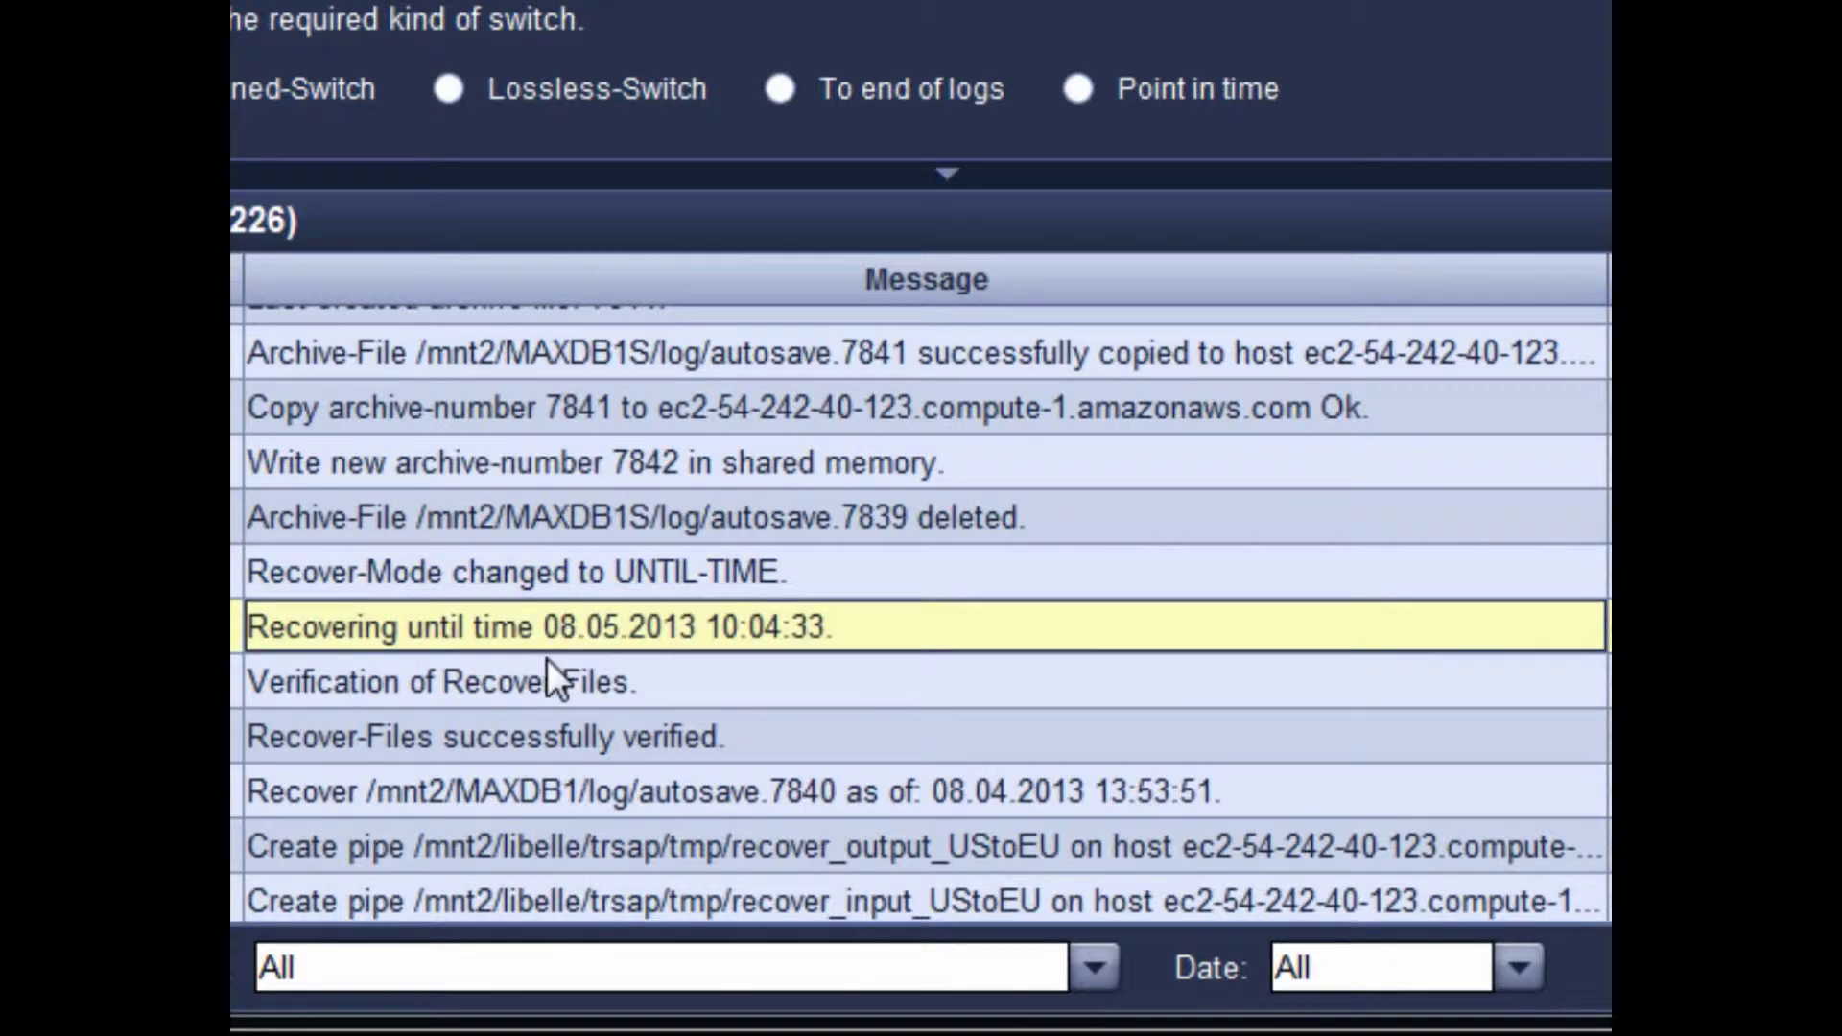
pyautogui.click(554, 687)
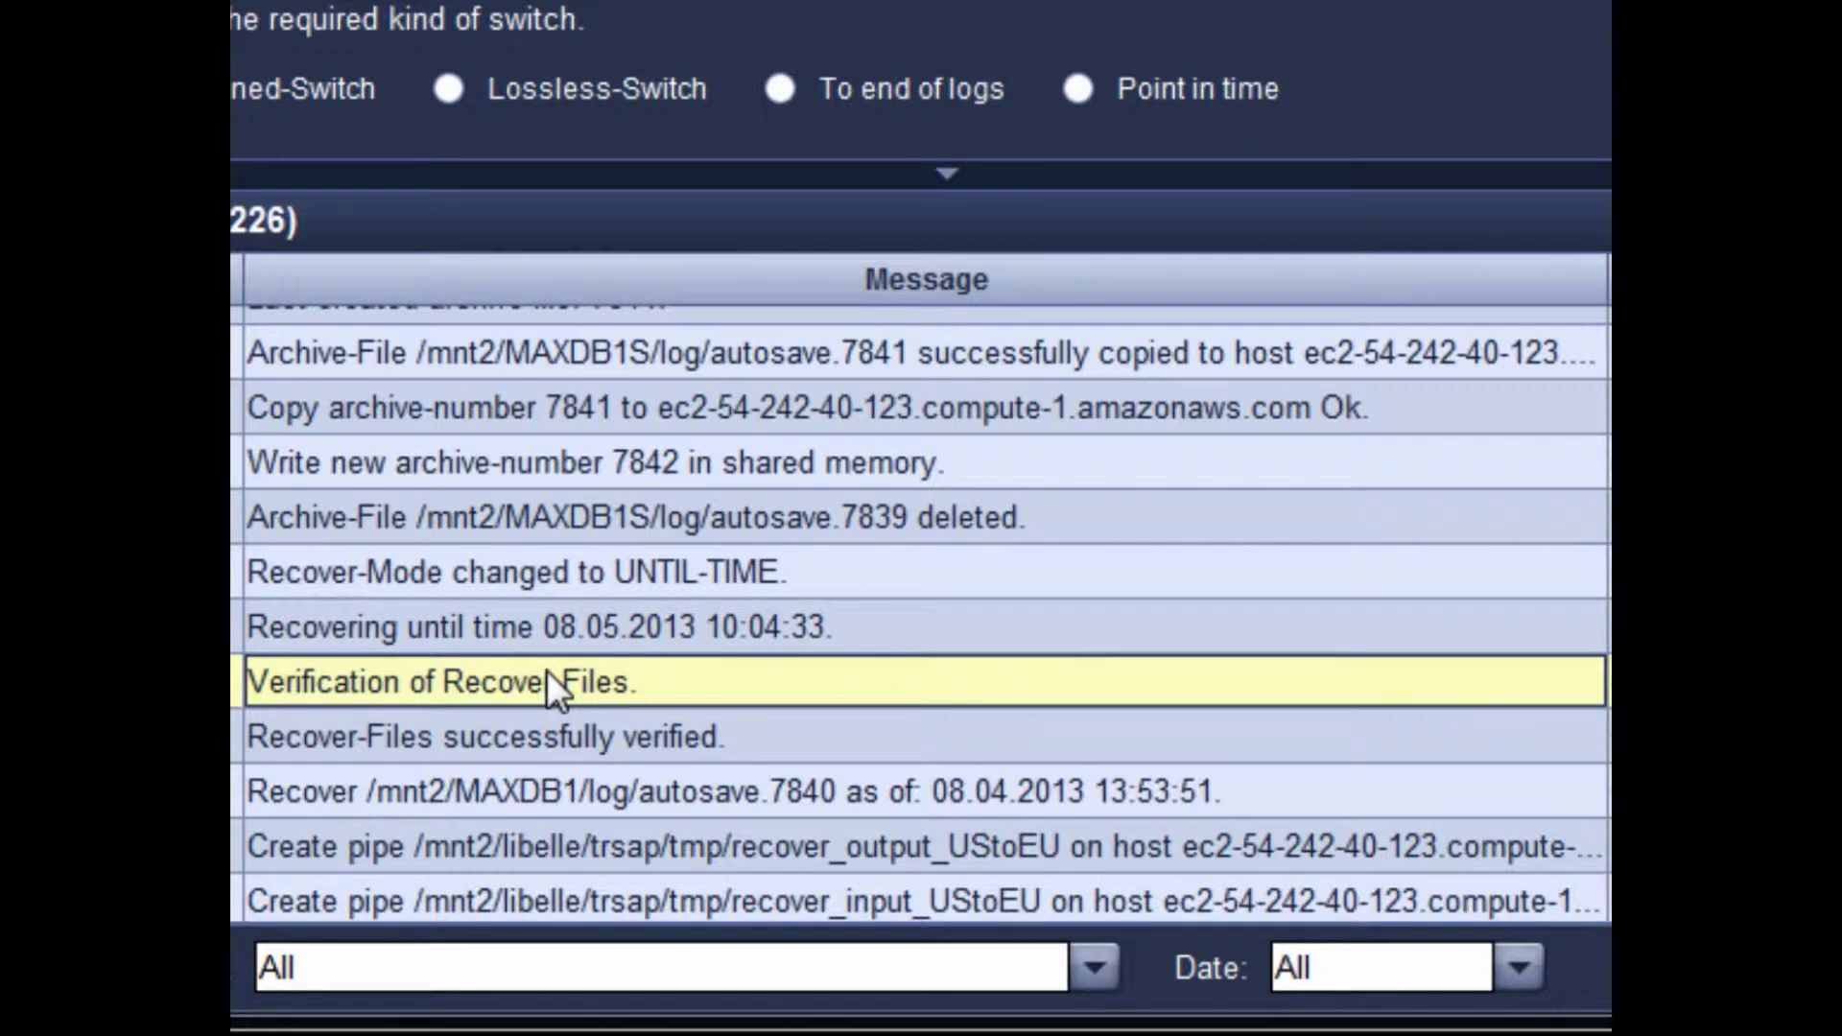
pyautogui.click(1516, 731)
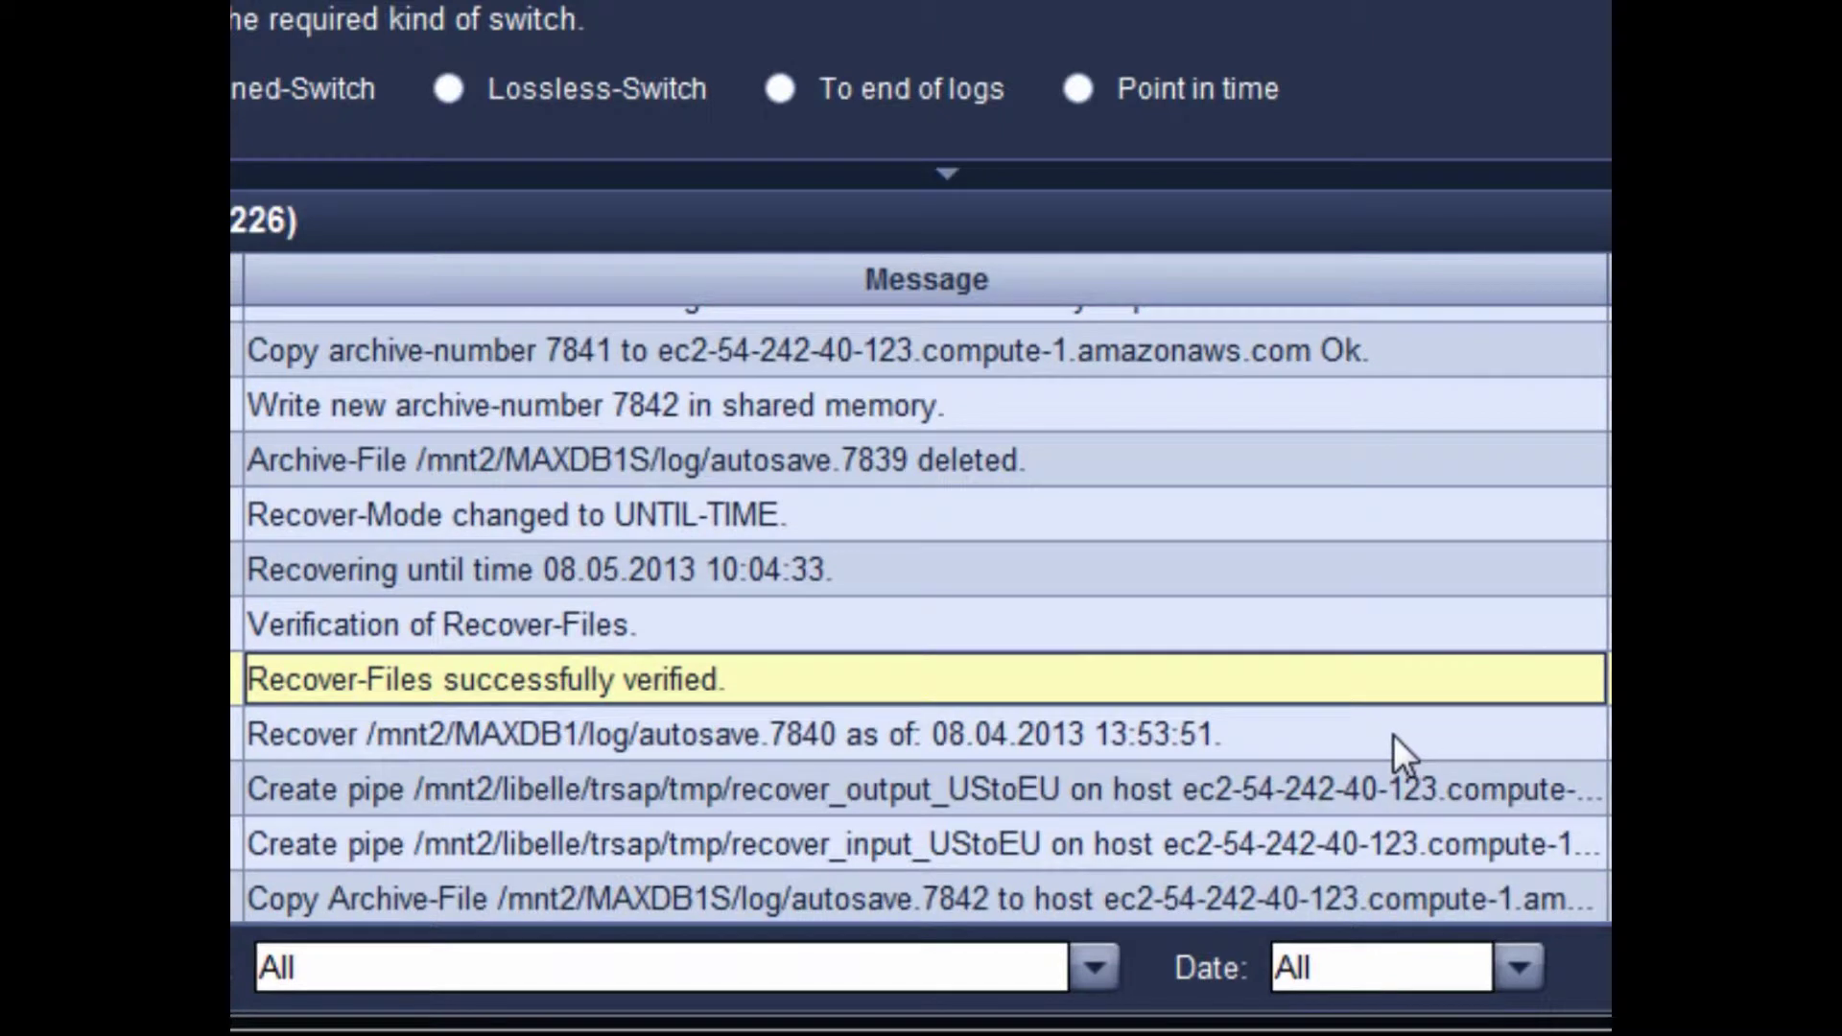
pyautogui.click(1393, 734)
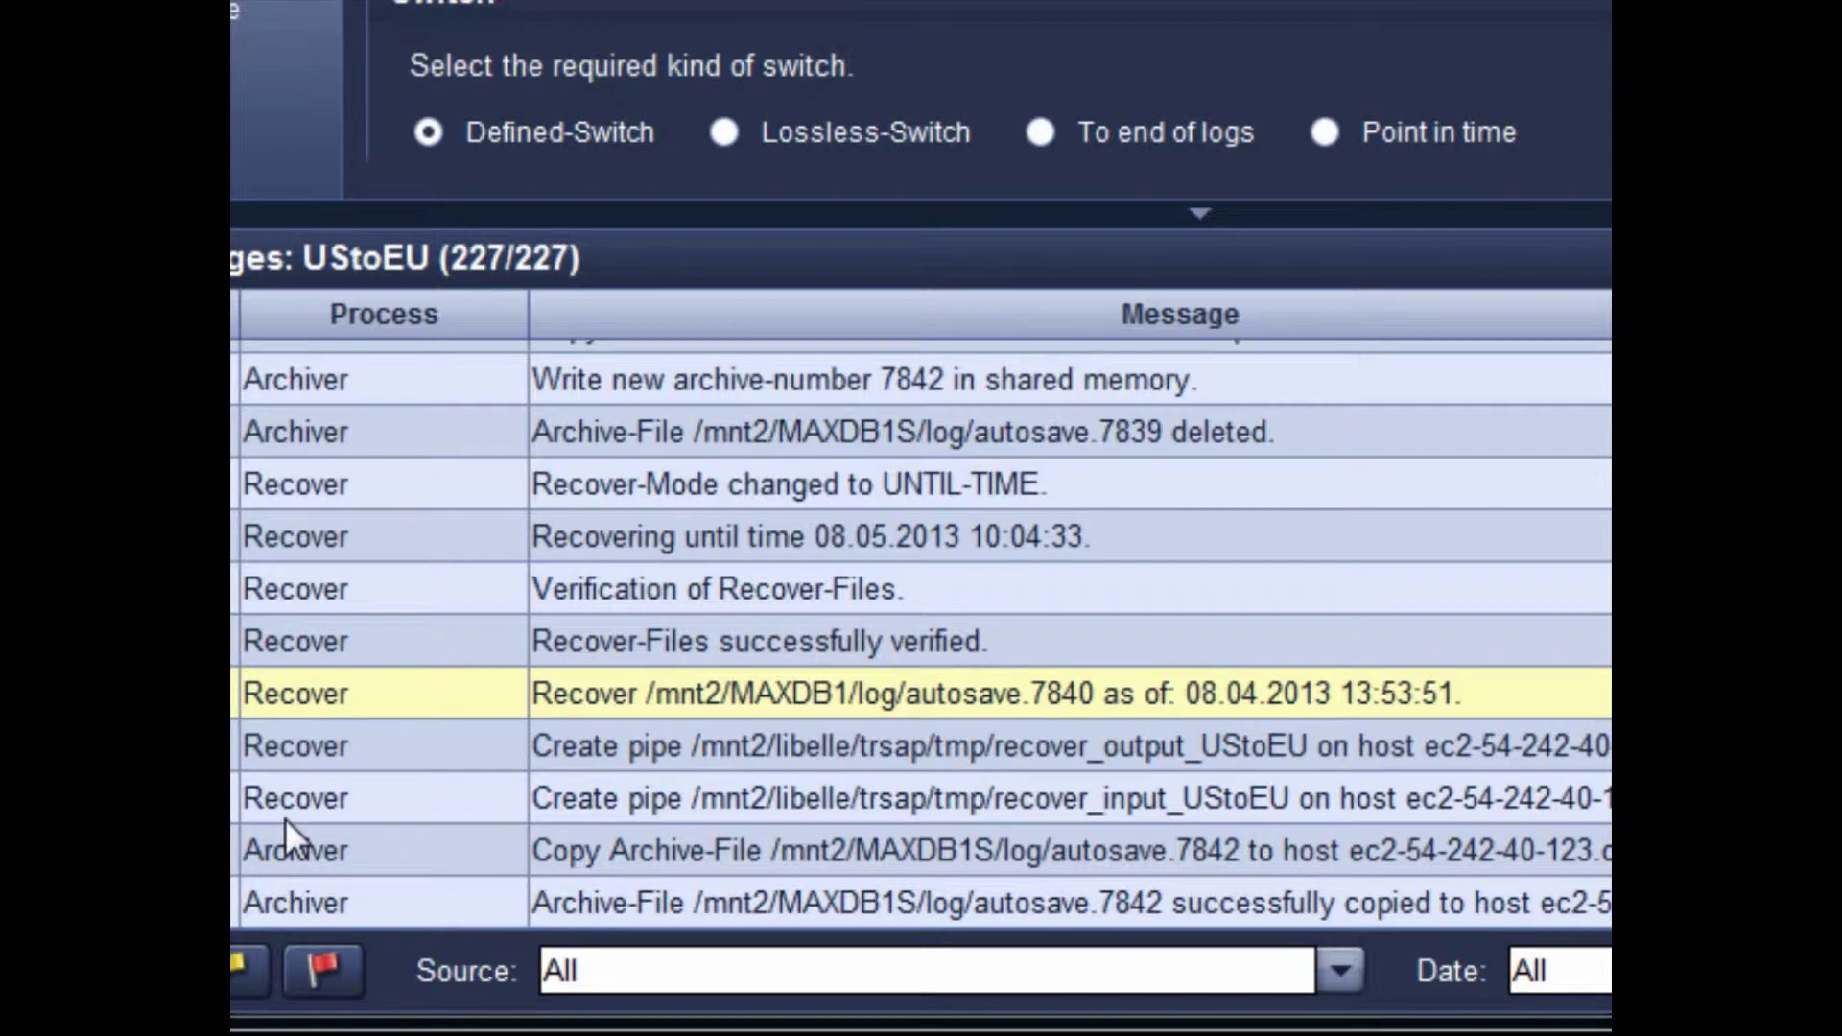
# - Examine the archiver messages about copying archive file 7842 through to the end of the archiver process
pyautogui.scroll(-2, 308, 796)
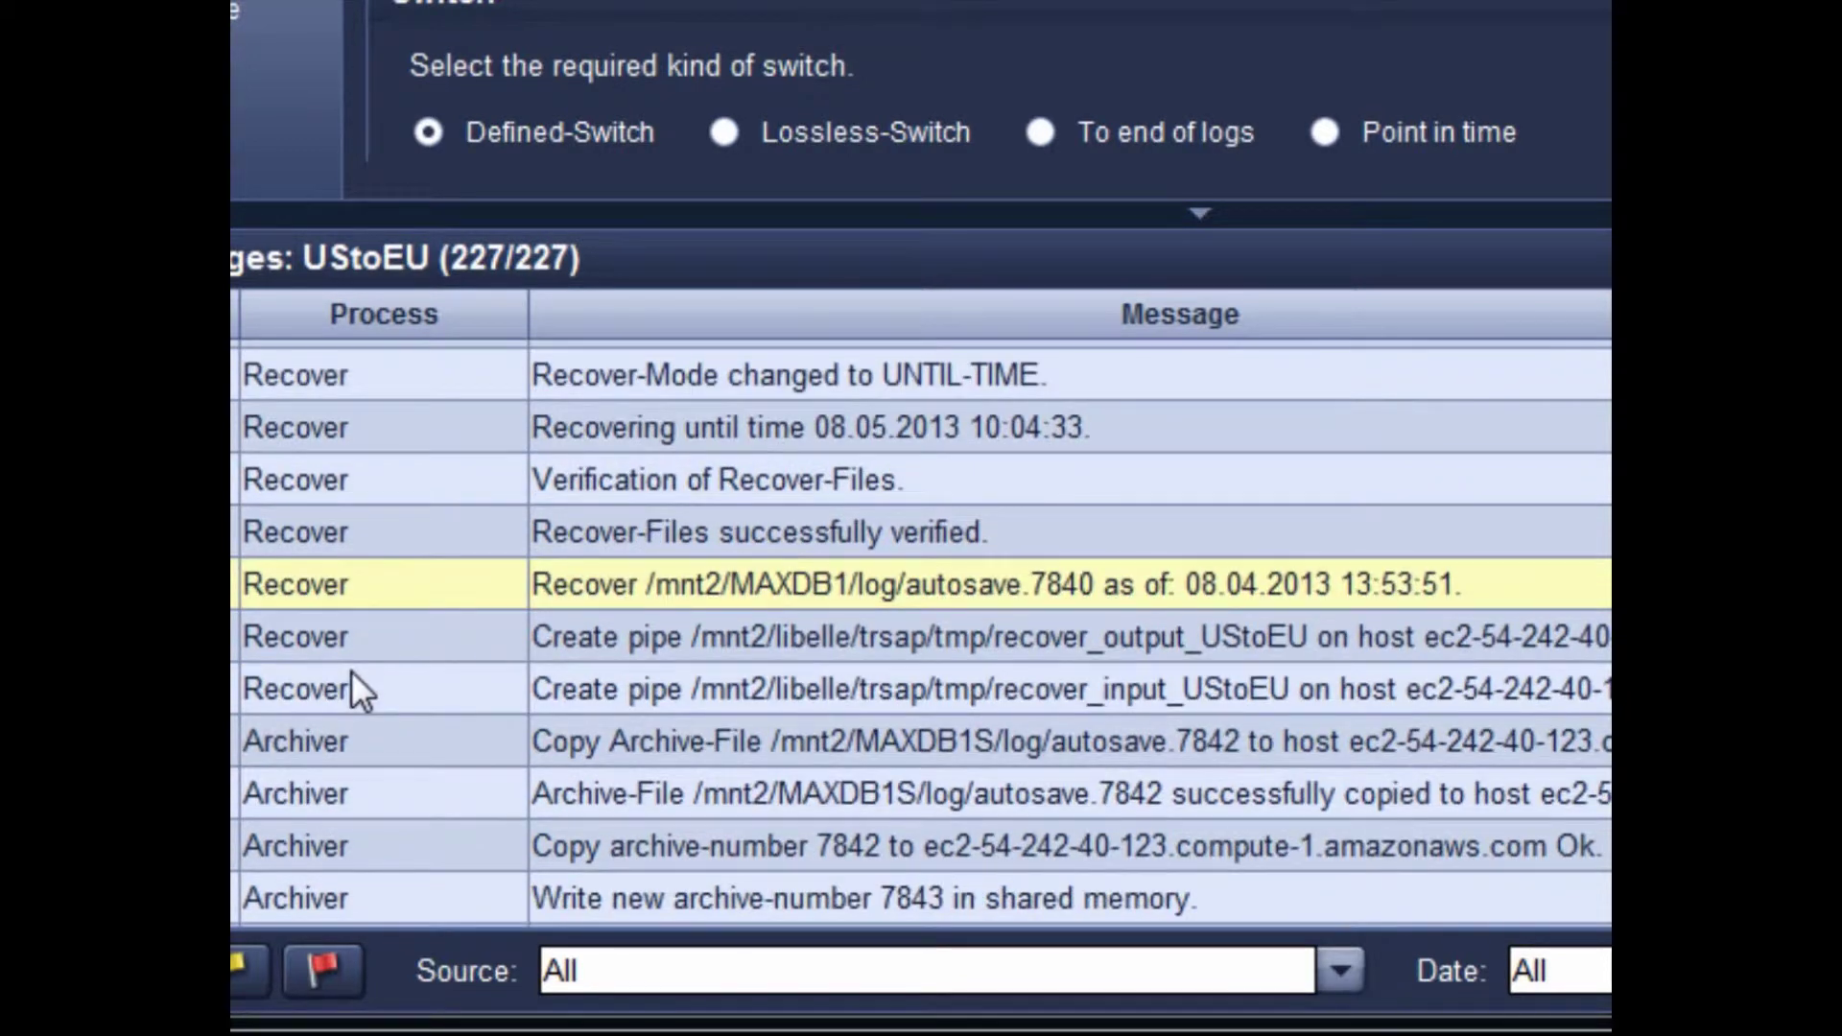
pyautogui.scroll(-1, 355, 689)
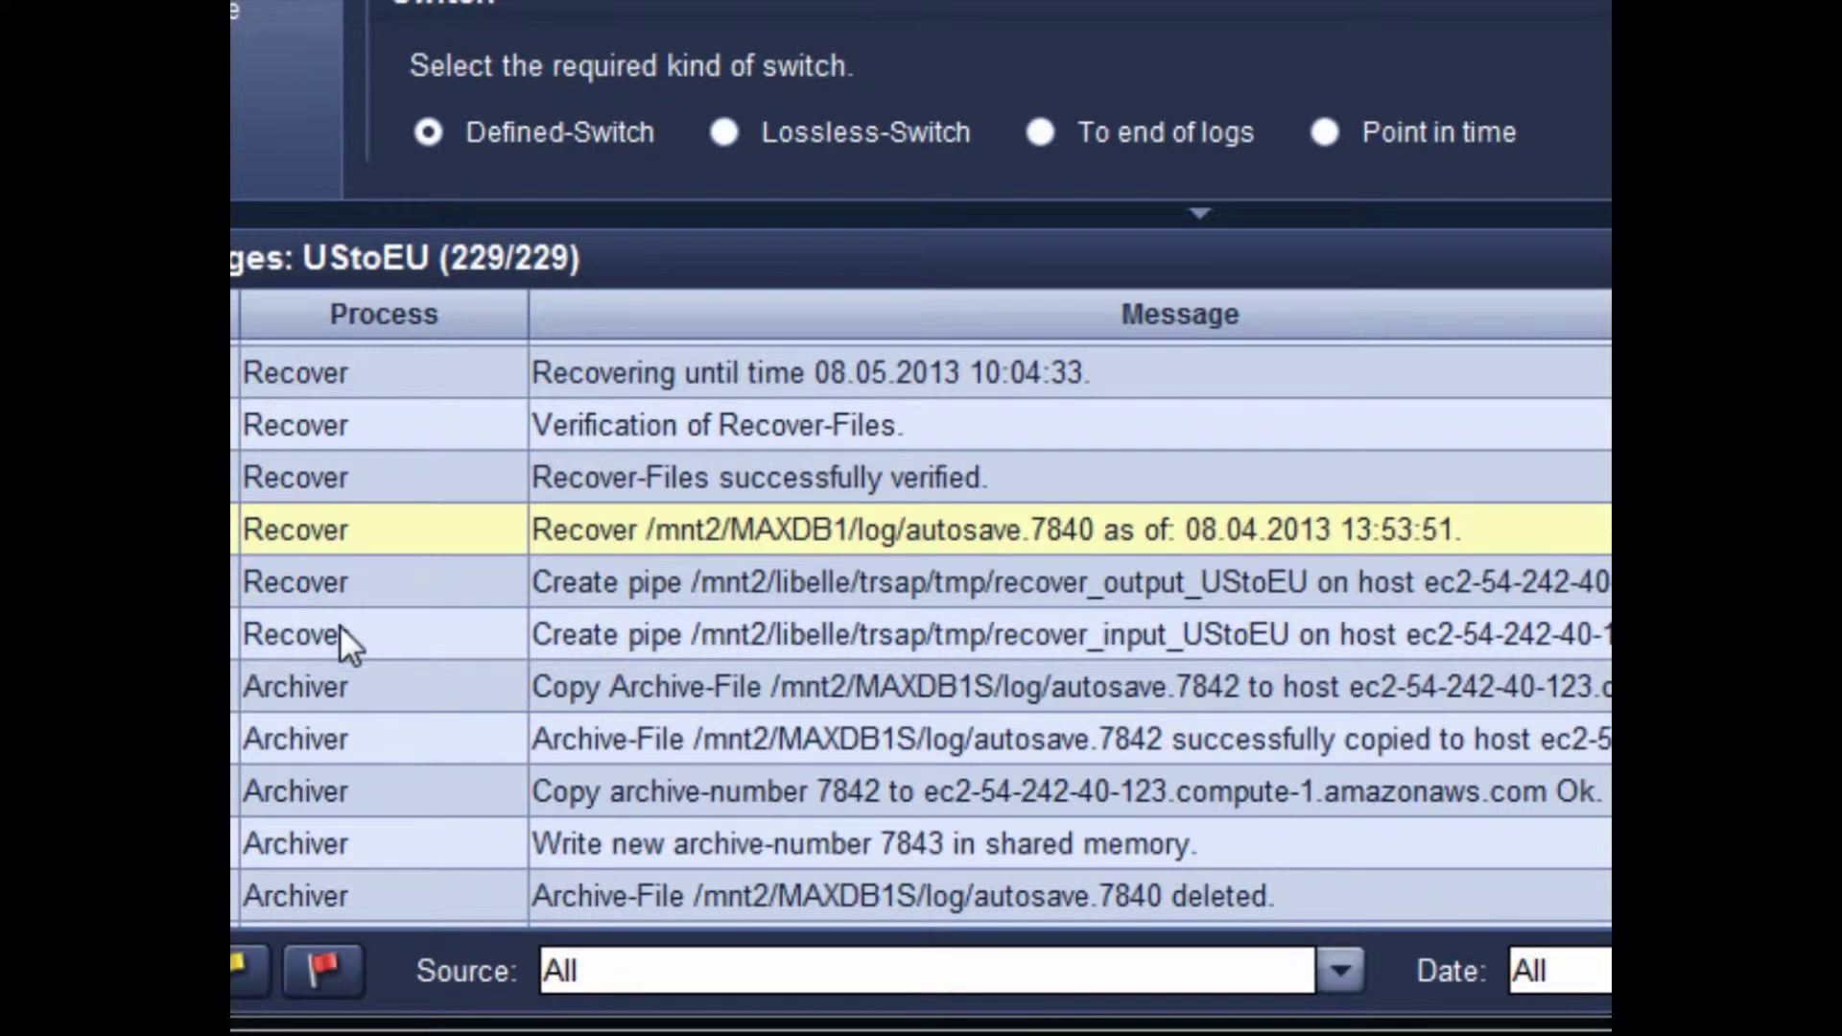
pyautogui.click(336, 695)
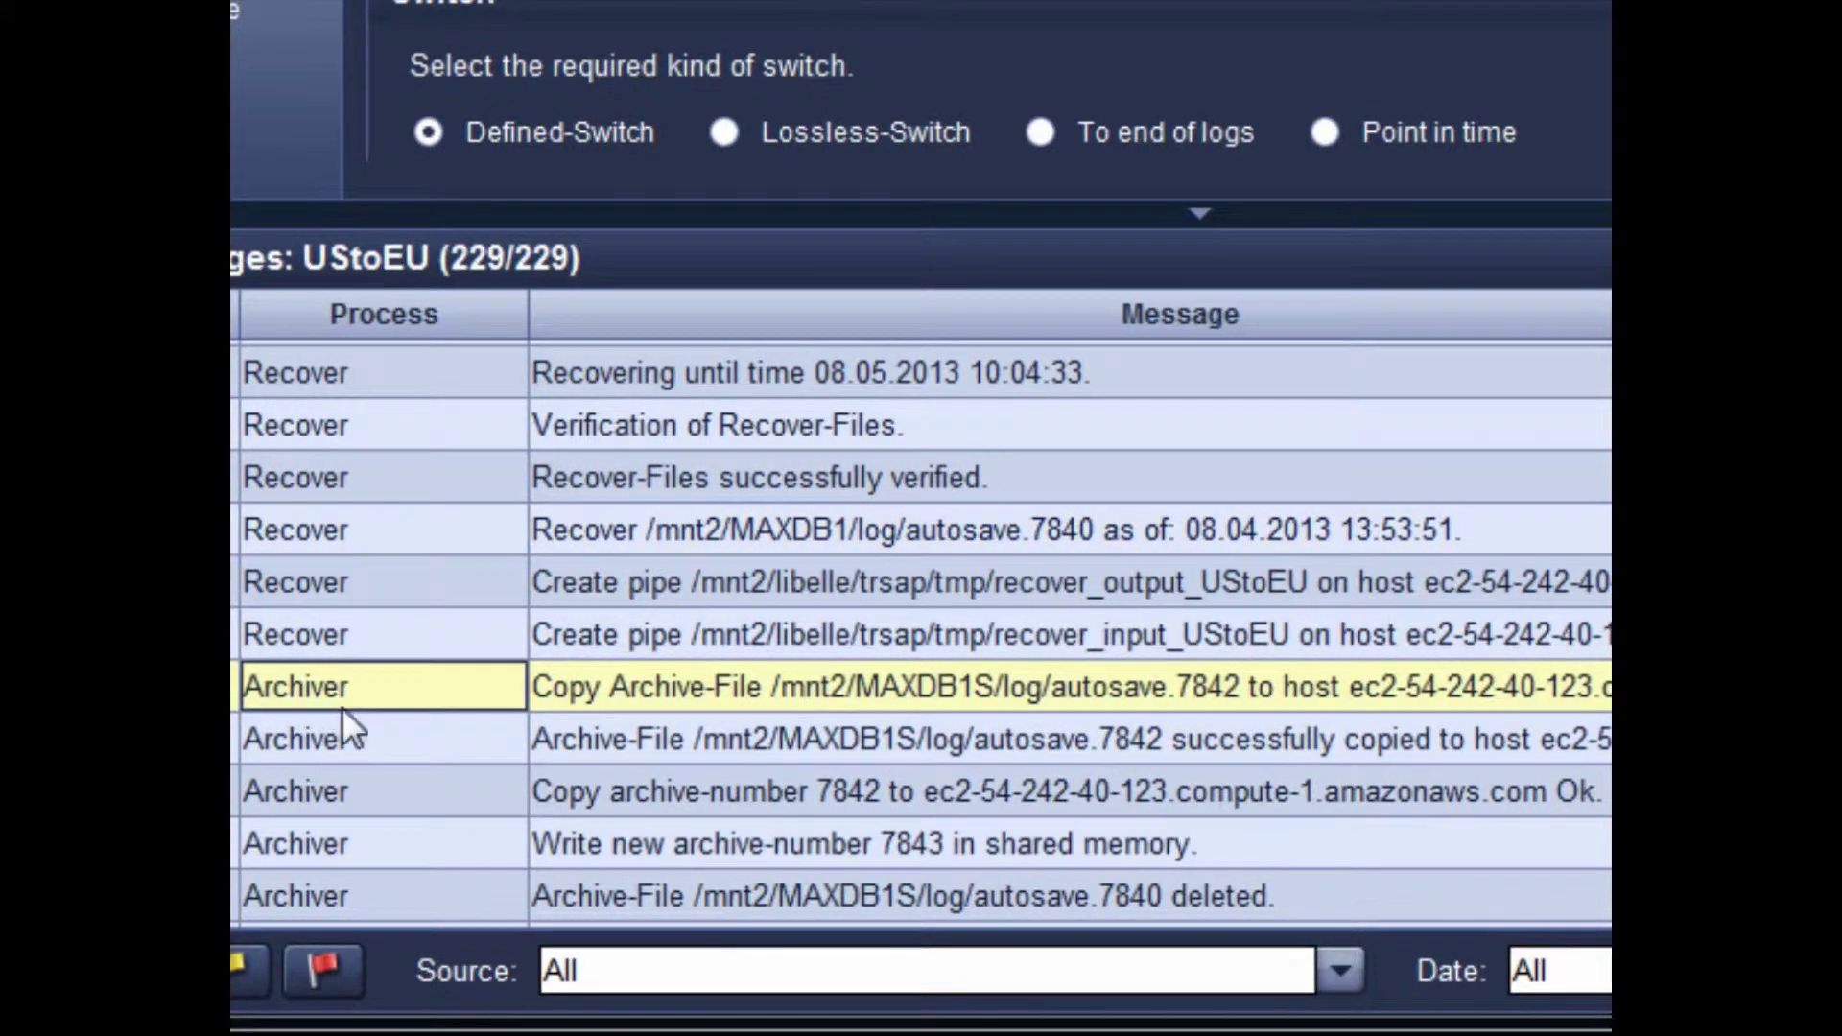
pyautogui.click(333, 792)
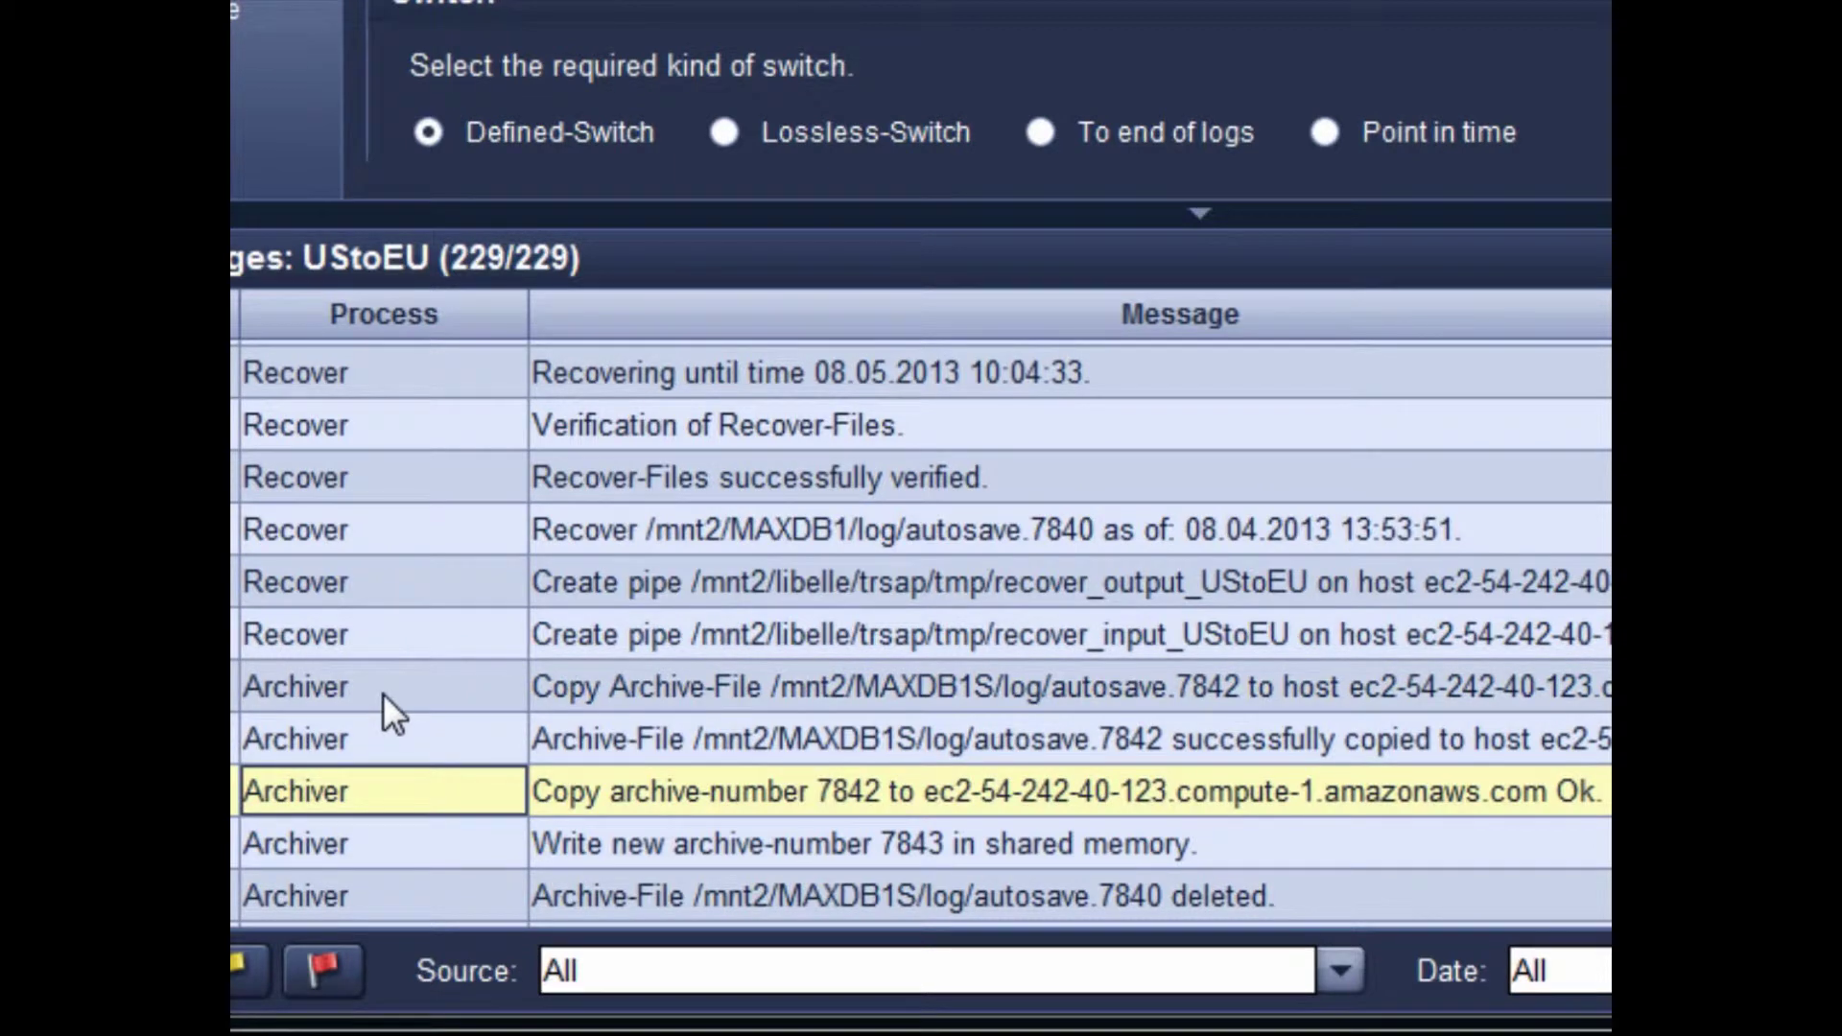
pyautogui.scroll(-1, 383, 692)
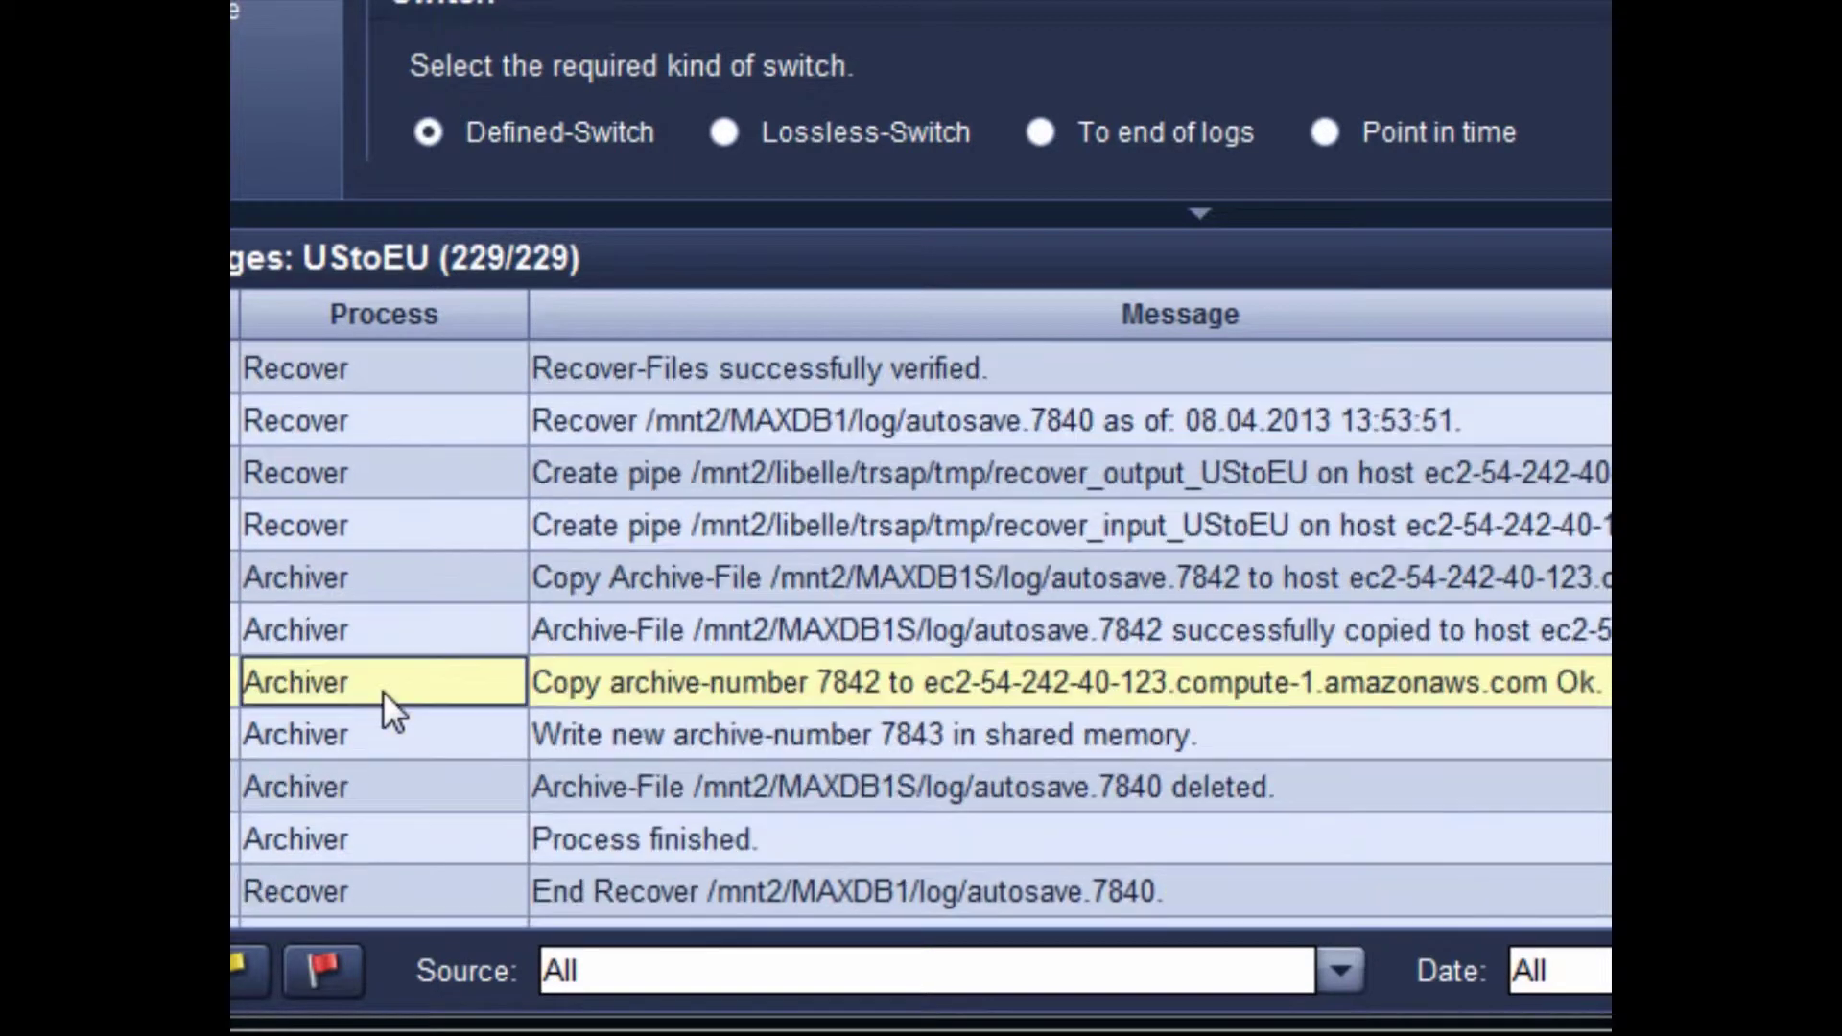
pyautogui.click(361, 830)
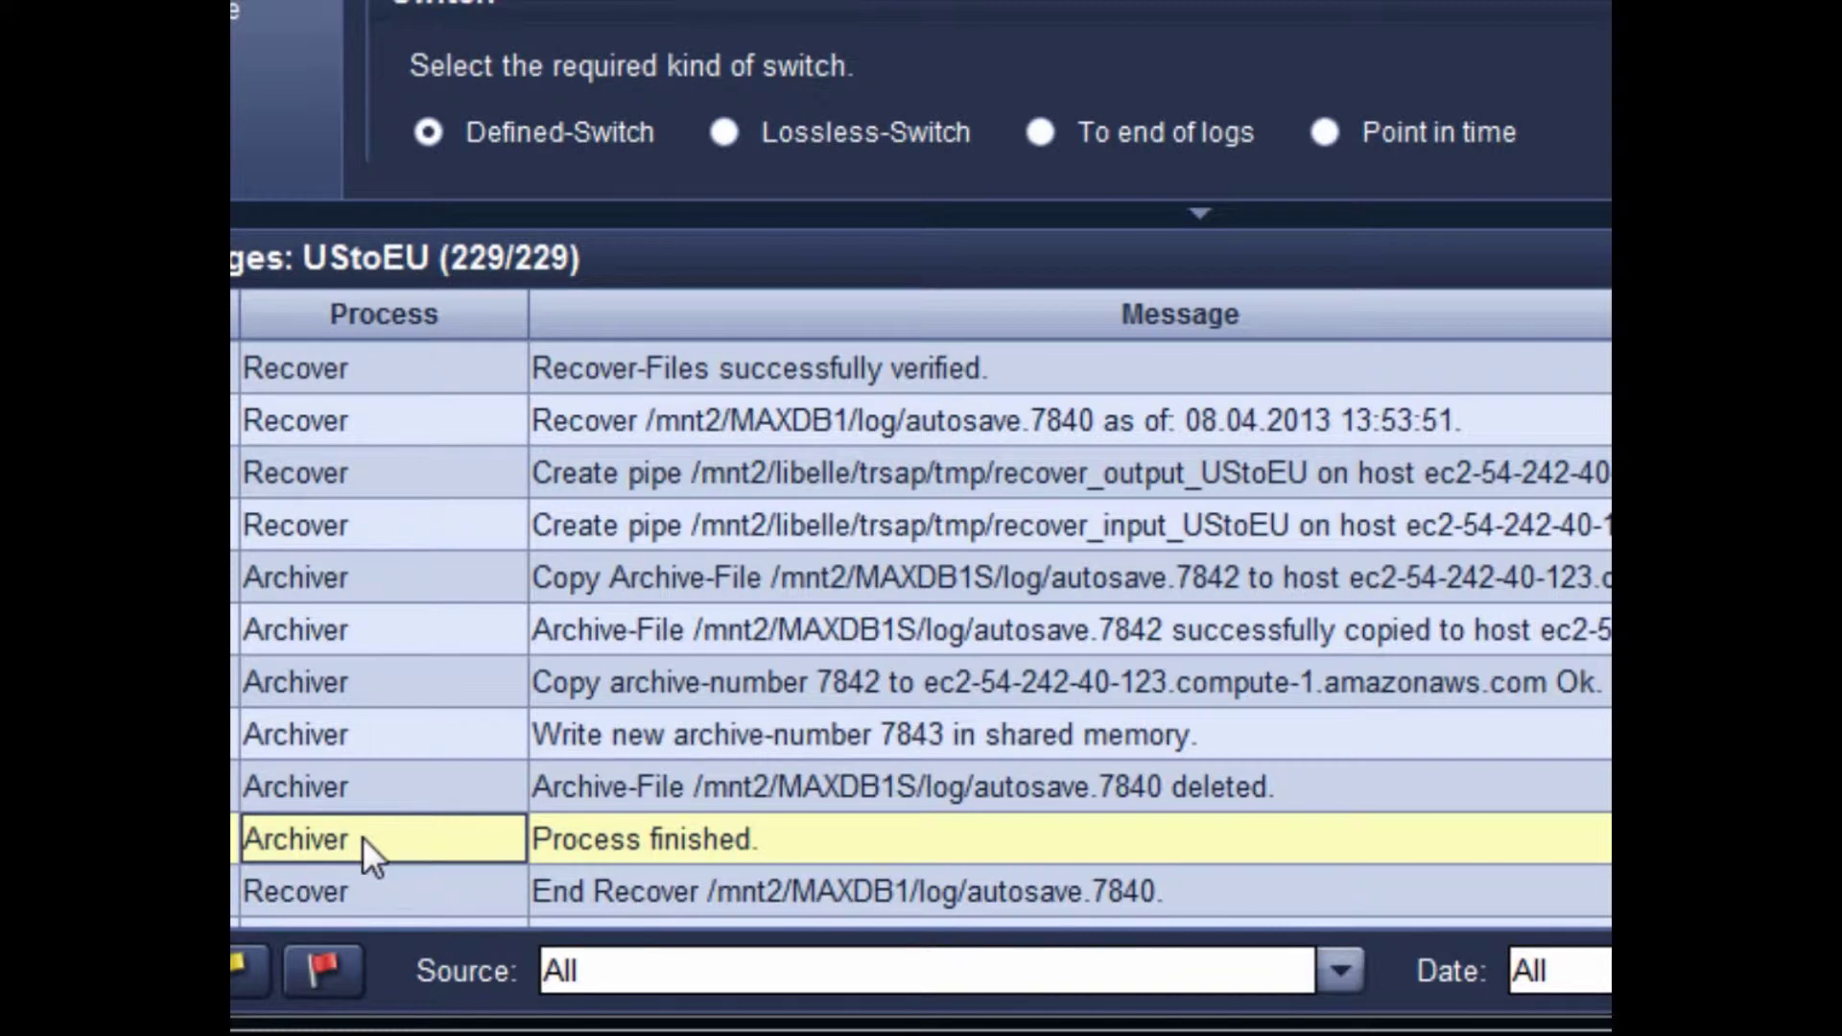
pyautogui.click(355, 887)
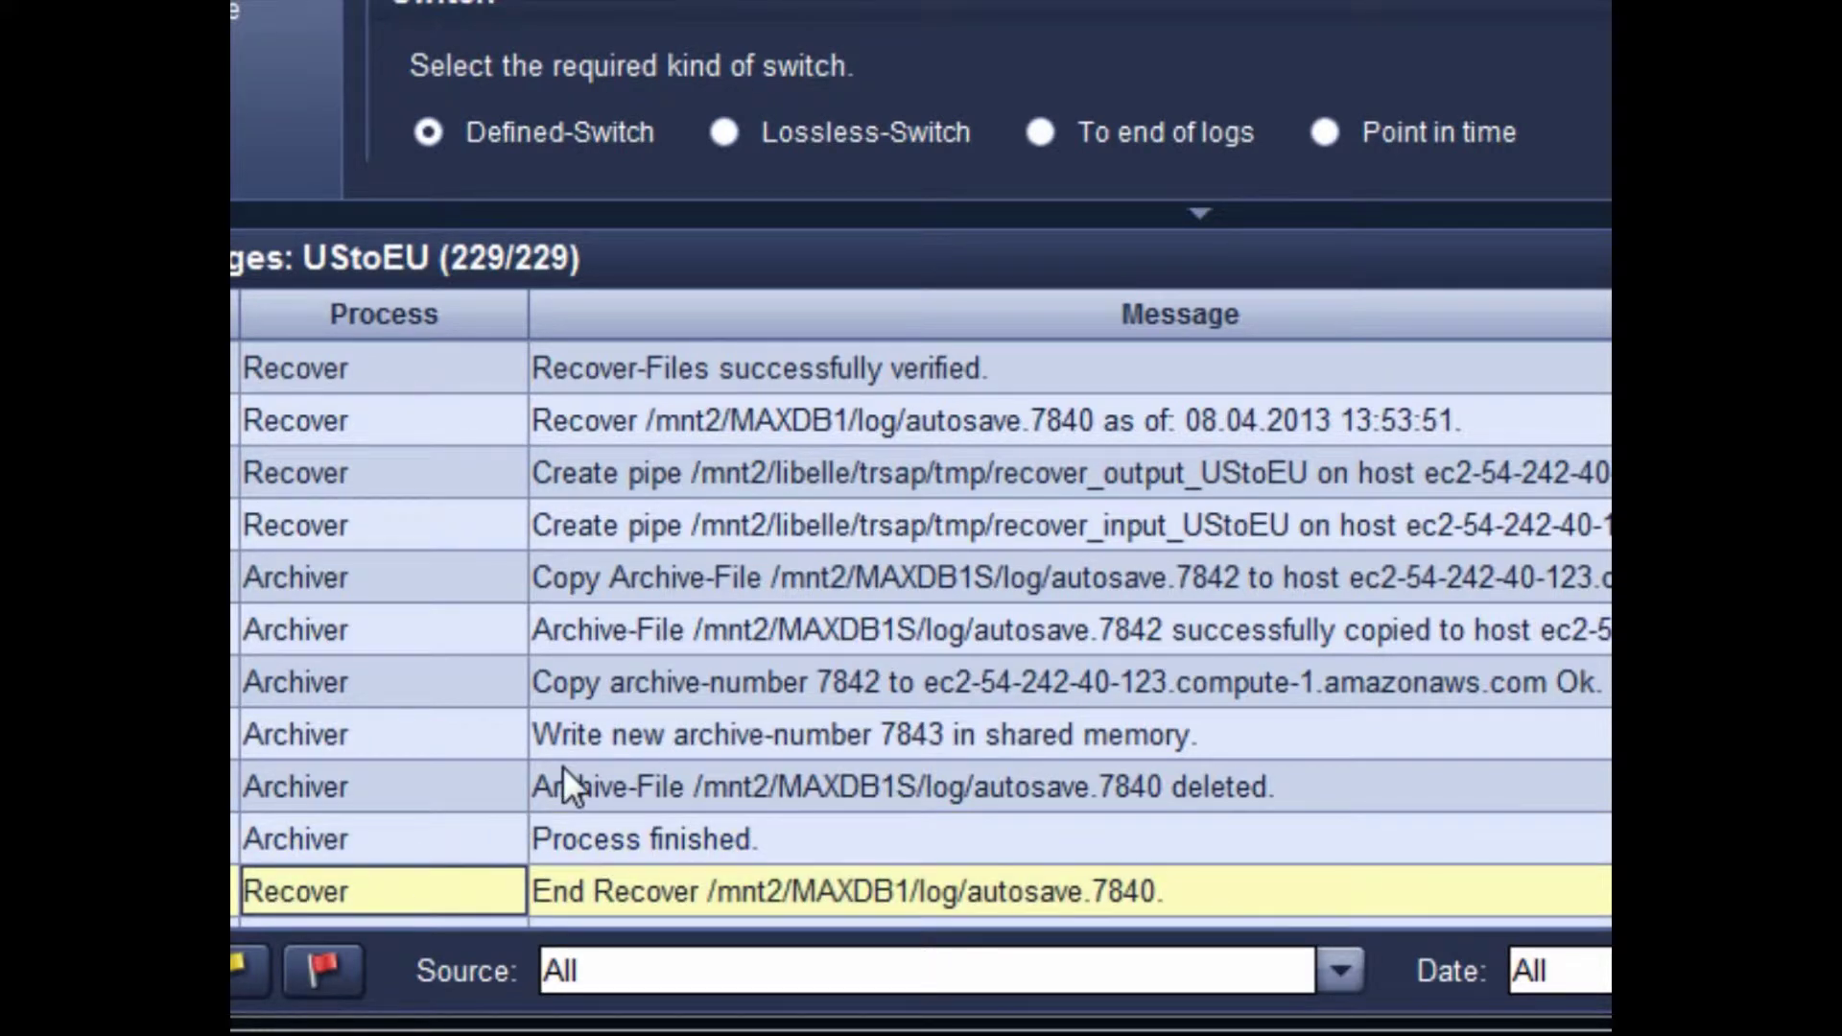
# - Examine the recover messages for the remaining log files, the database state and the start of the Defined-Switch
pyautogui.scroll(-1, 595, 739)
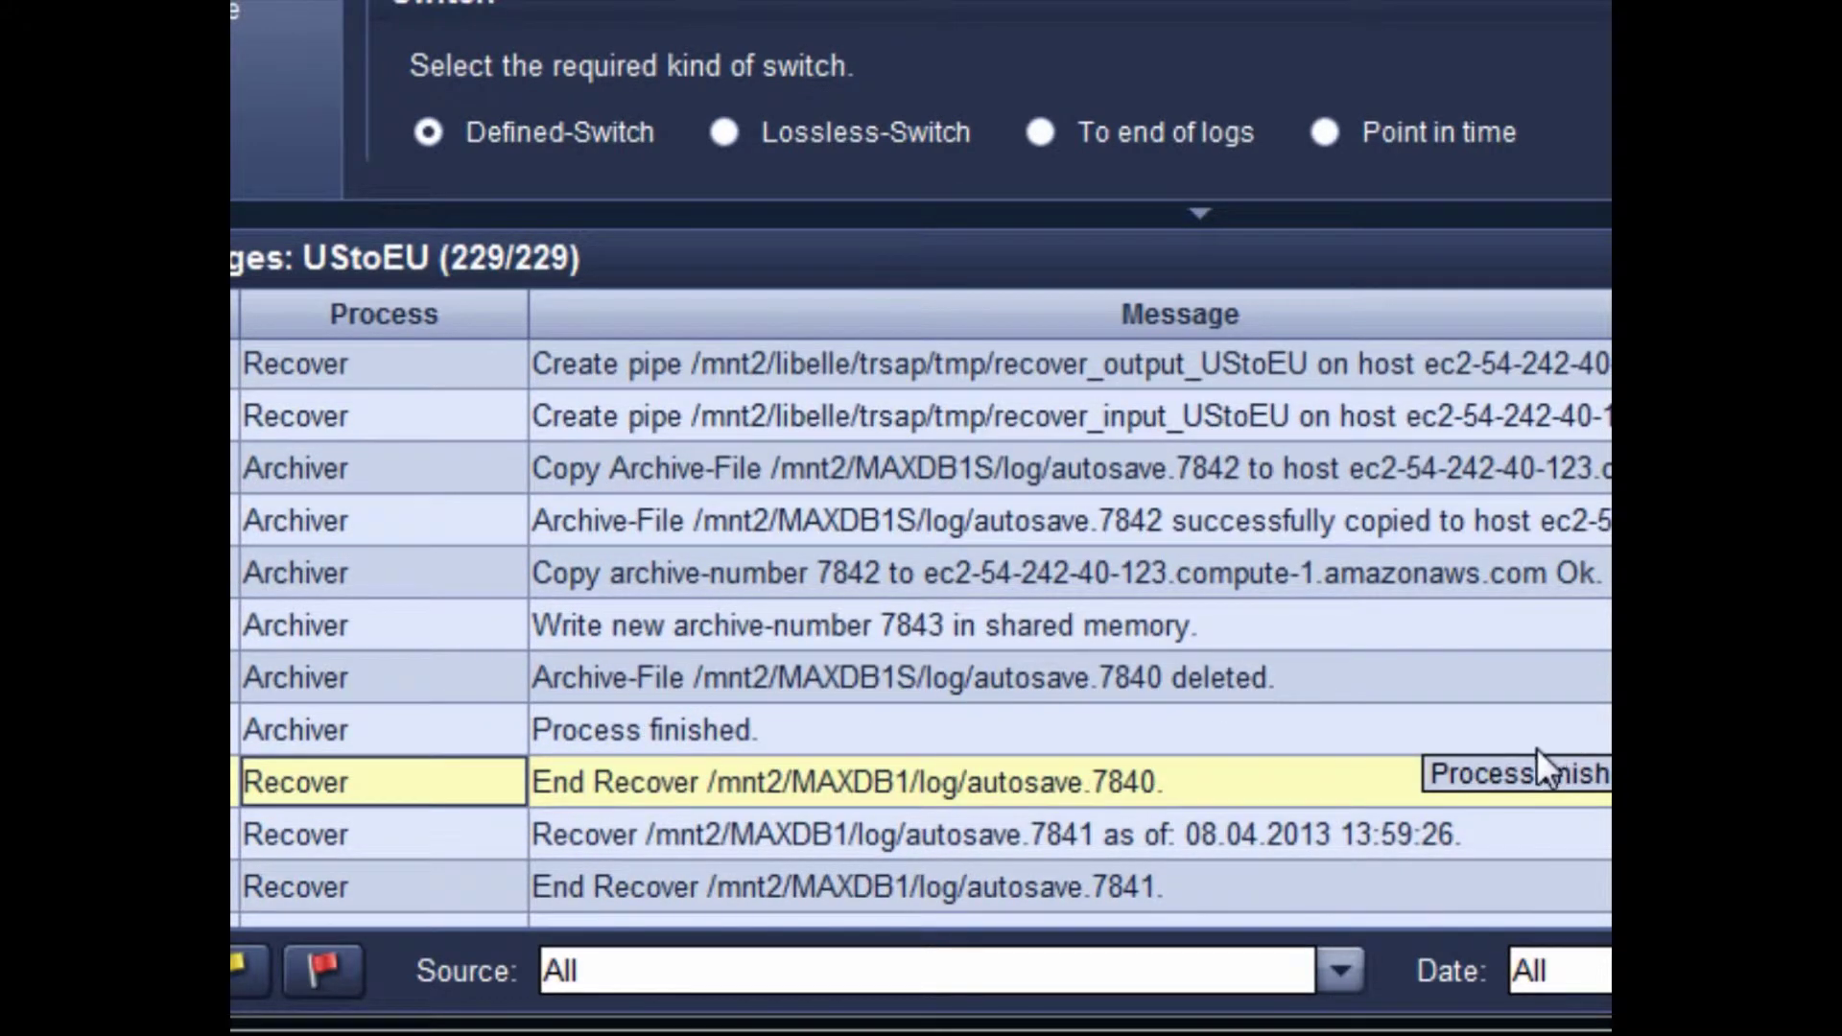
pyautogui.scroll(-2, 1535, 747)
pyautogui.scroll(-2, 1055, 710)
pyautogui.click(599, 767)
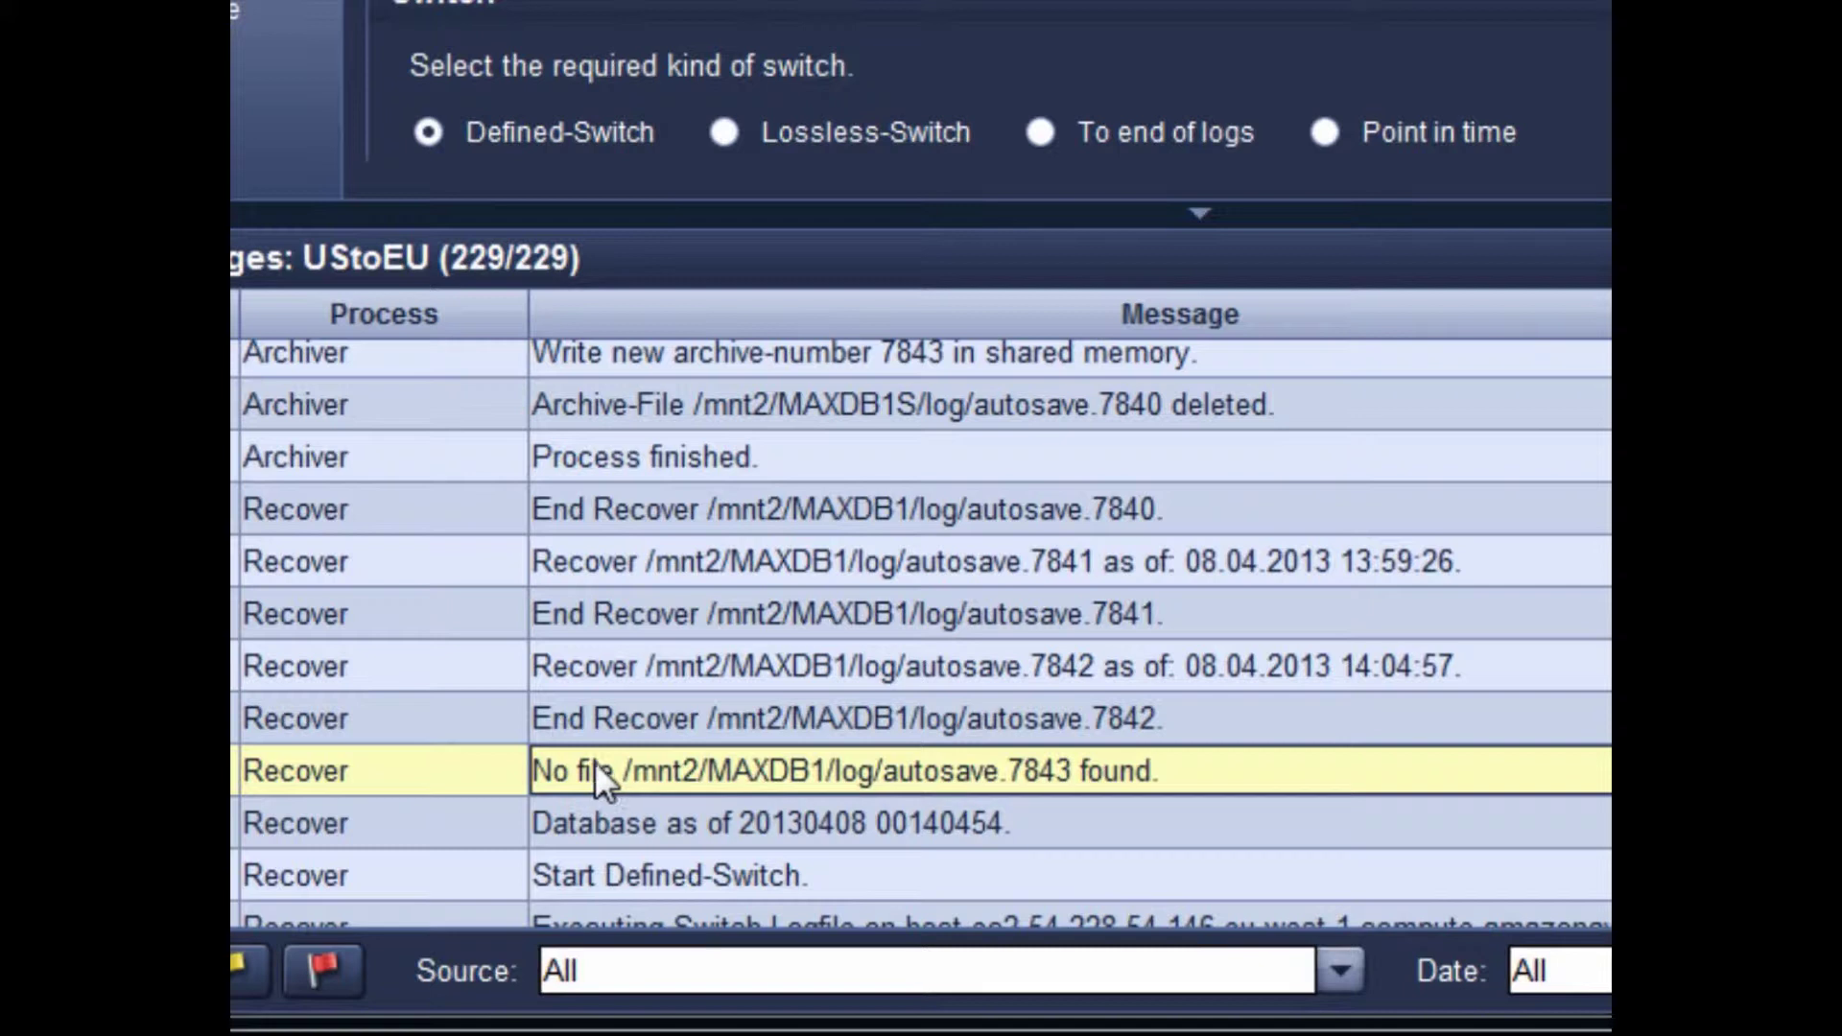
pyautogui.click(601, 825)
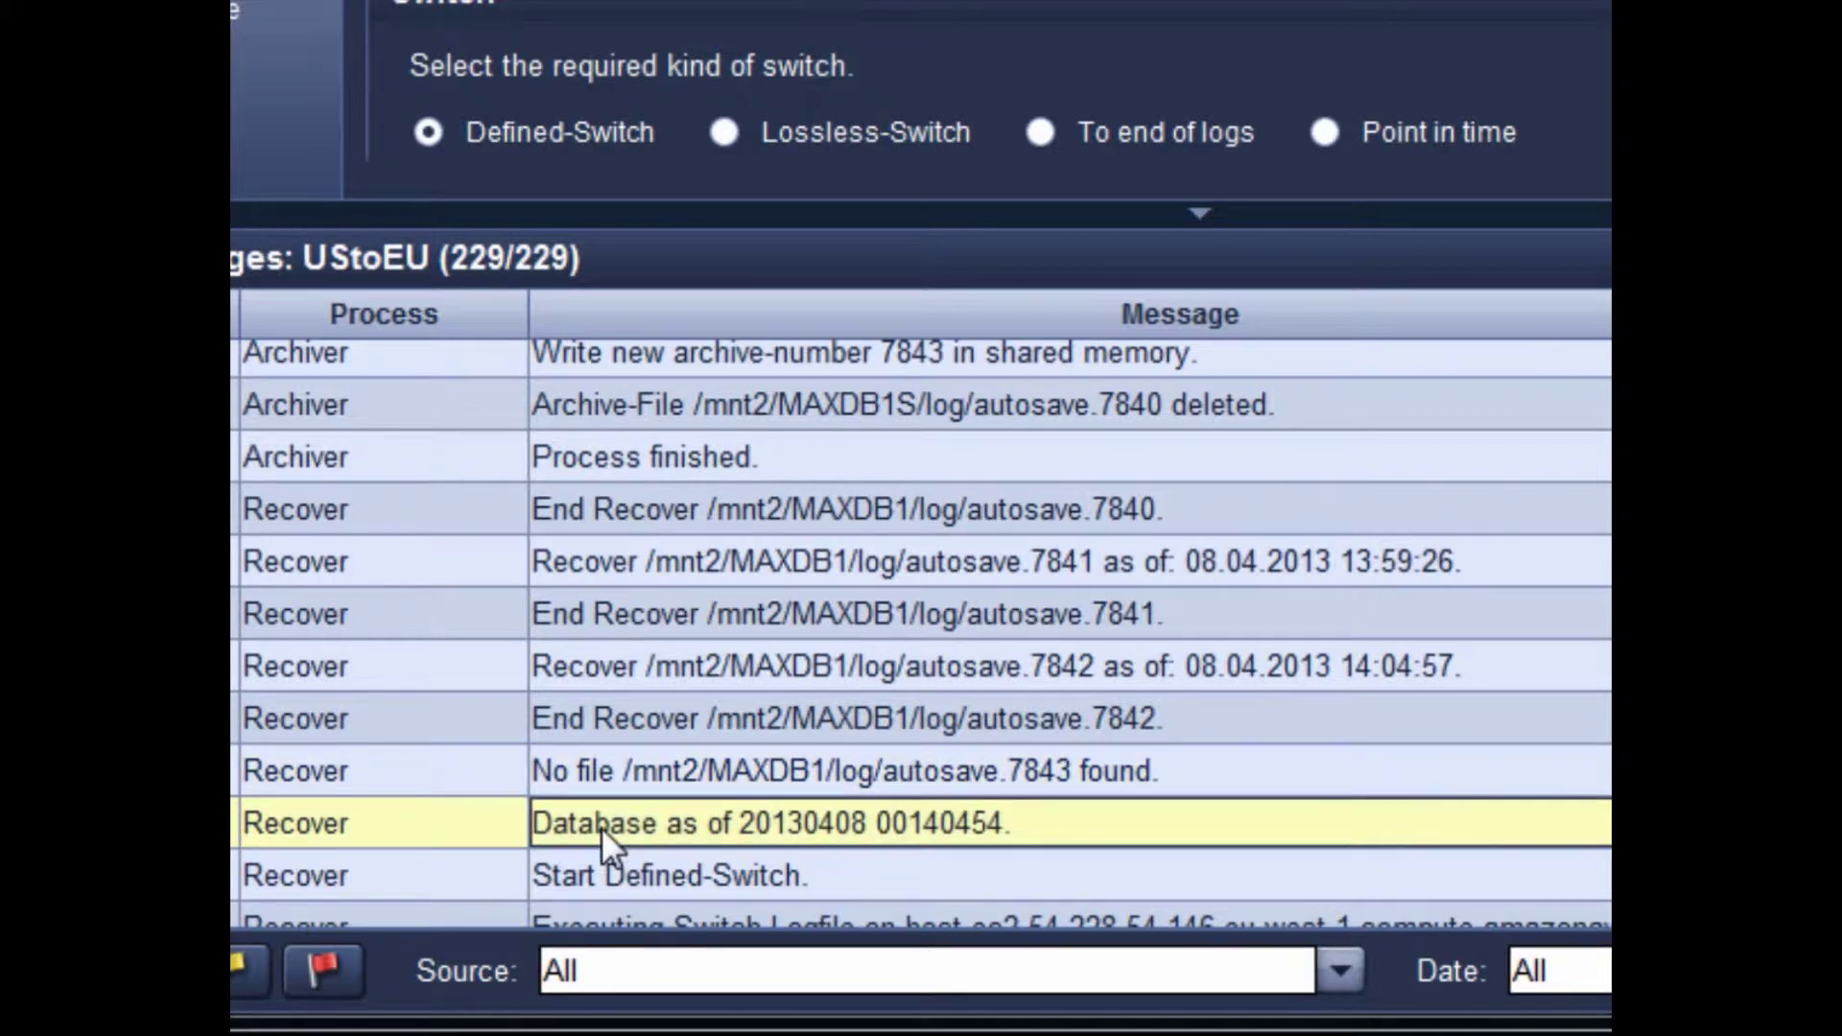
pyautogui.scroll(-1, 819, 785)
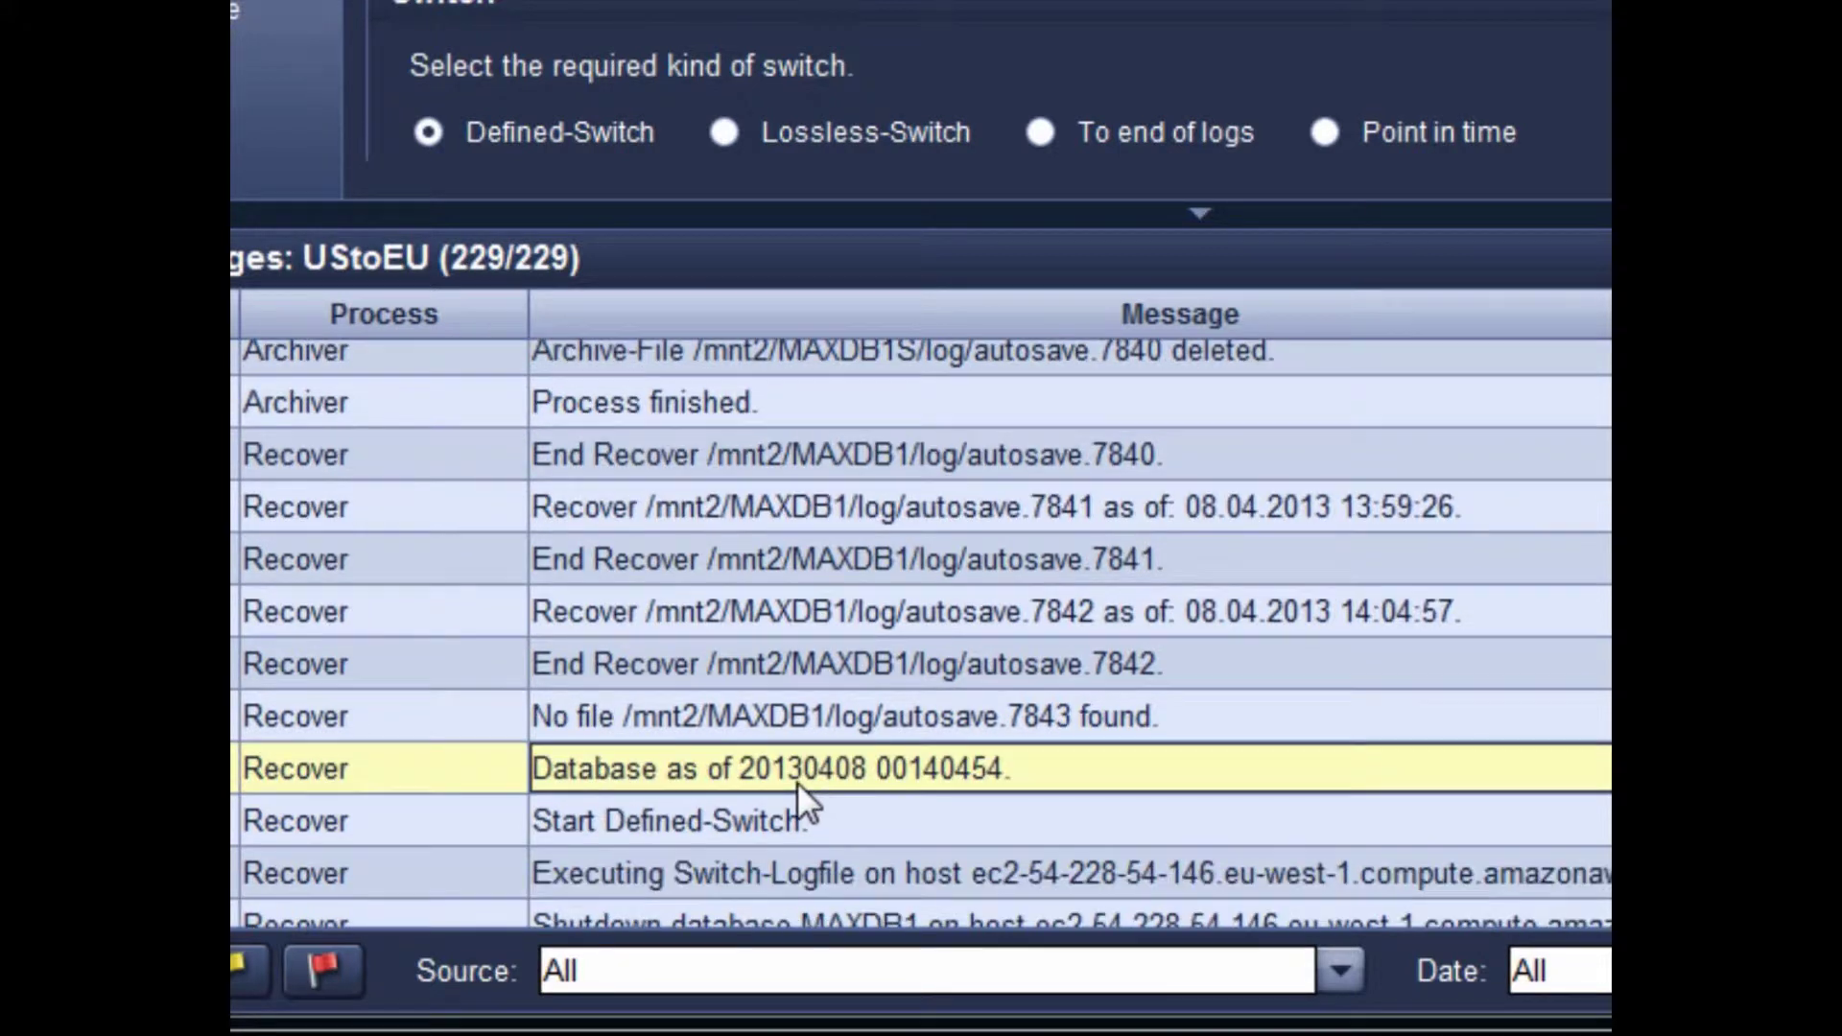
# - Examine the recover messages about the switch log file execution and the shutdown of database MAXDB1 on the EU host
pyautogui.click(733, 815)
pyautogui.scroll(-1, 1199, 844)
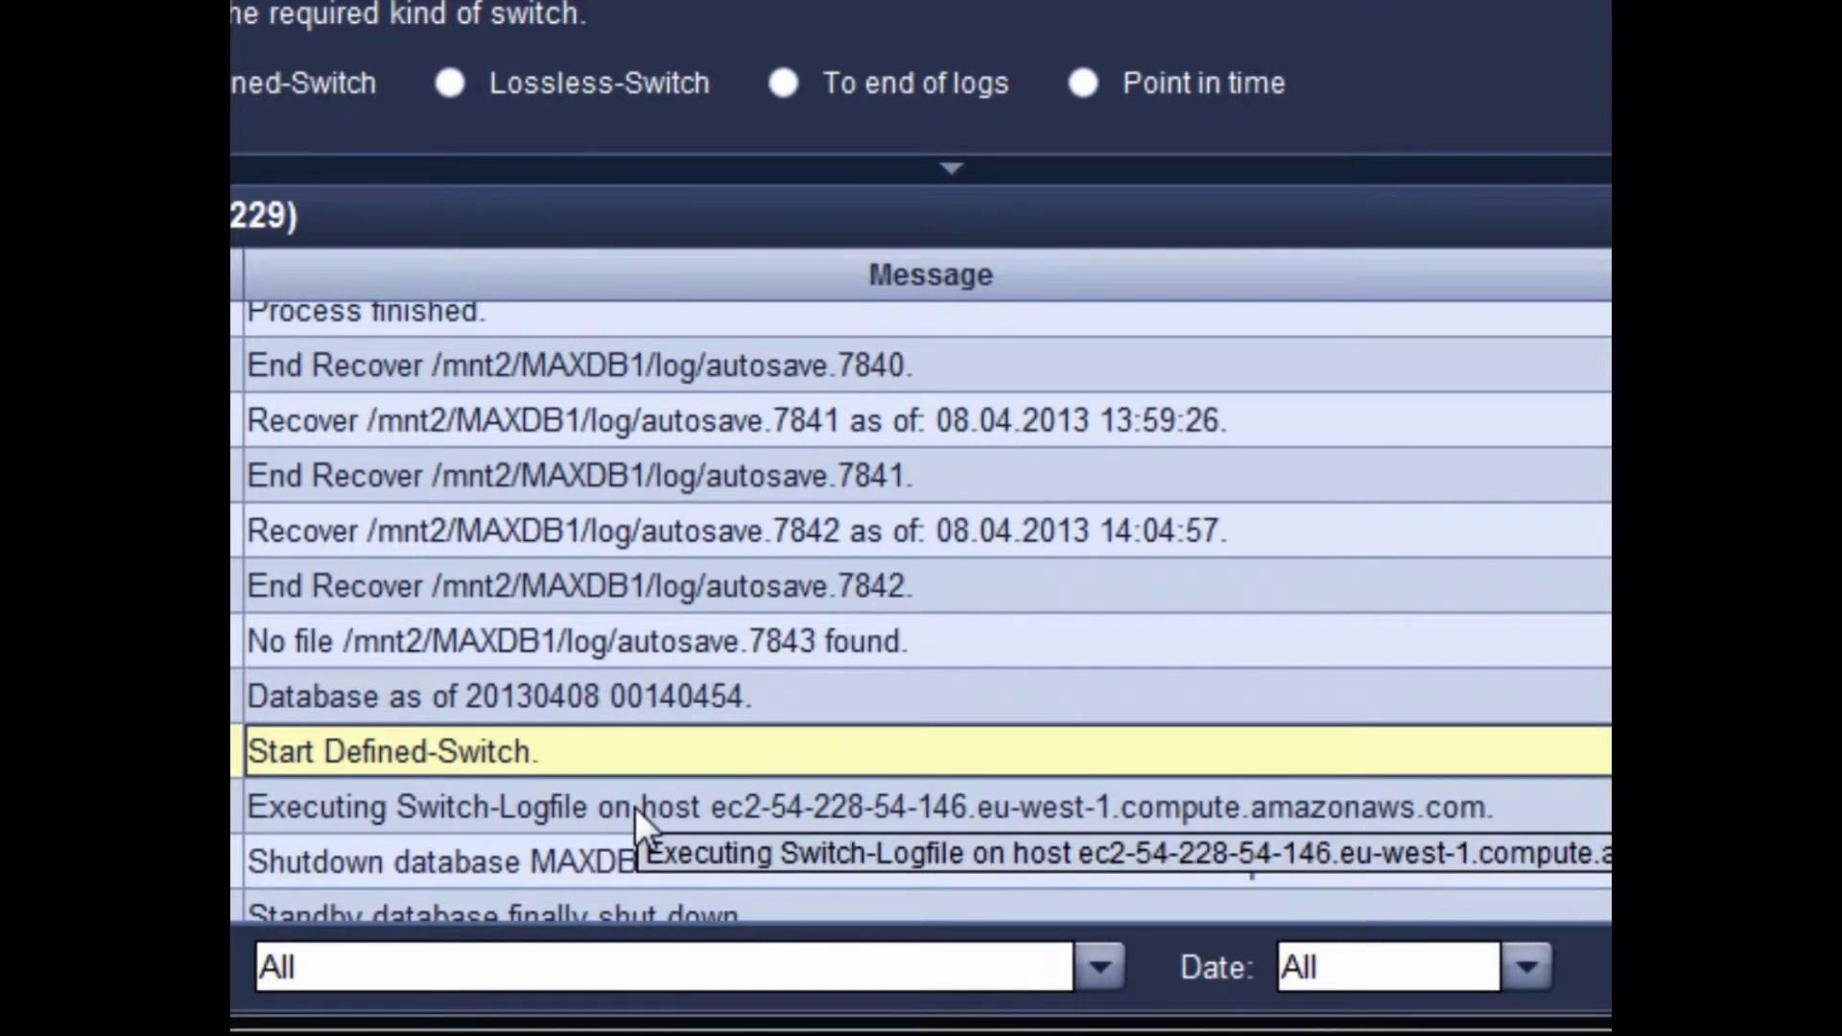
pyautogui.click(635, 808)
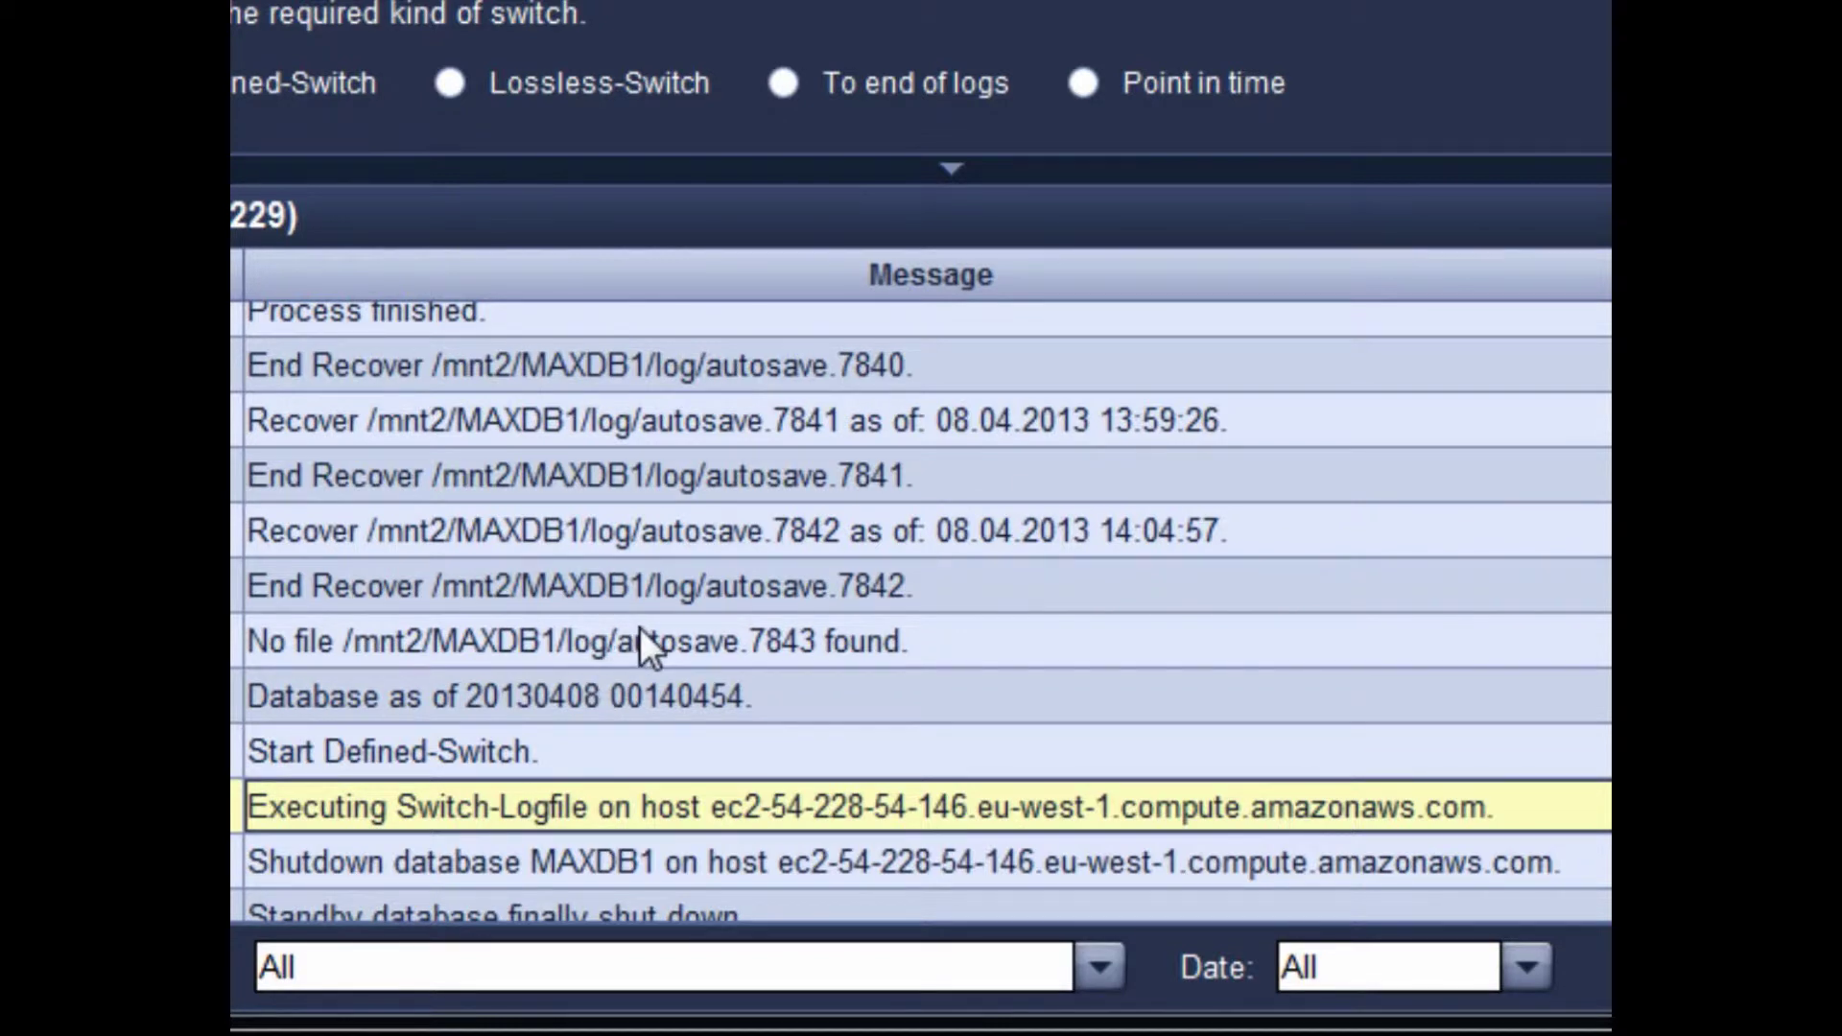
pyautogui.scroll(-1, 683, 595)
pyautogui.click(625, 815)
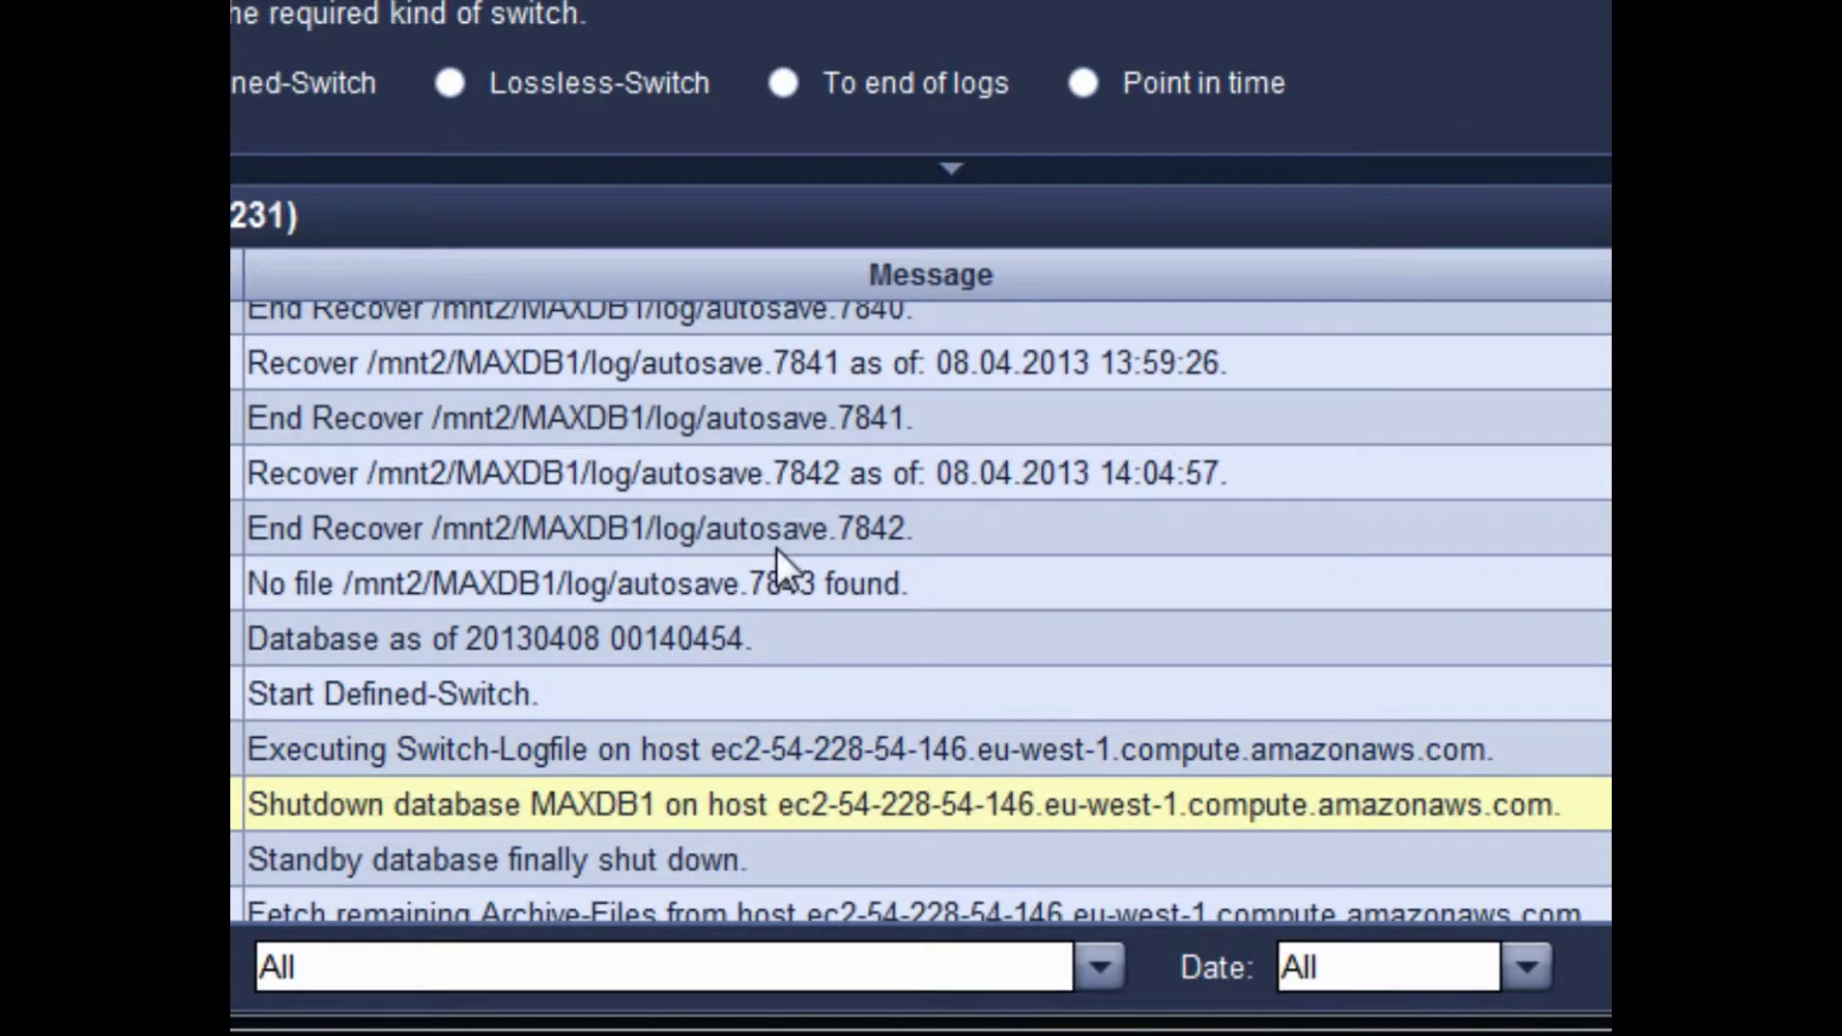
pyautogui.click(681, 853)
# - Examine the messages about fetching the remaining archive files and log volumes, and check the status of both servers
pyautogui.scroll(-1, 677, 831)
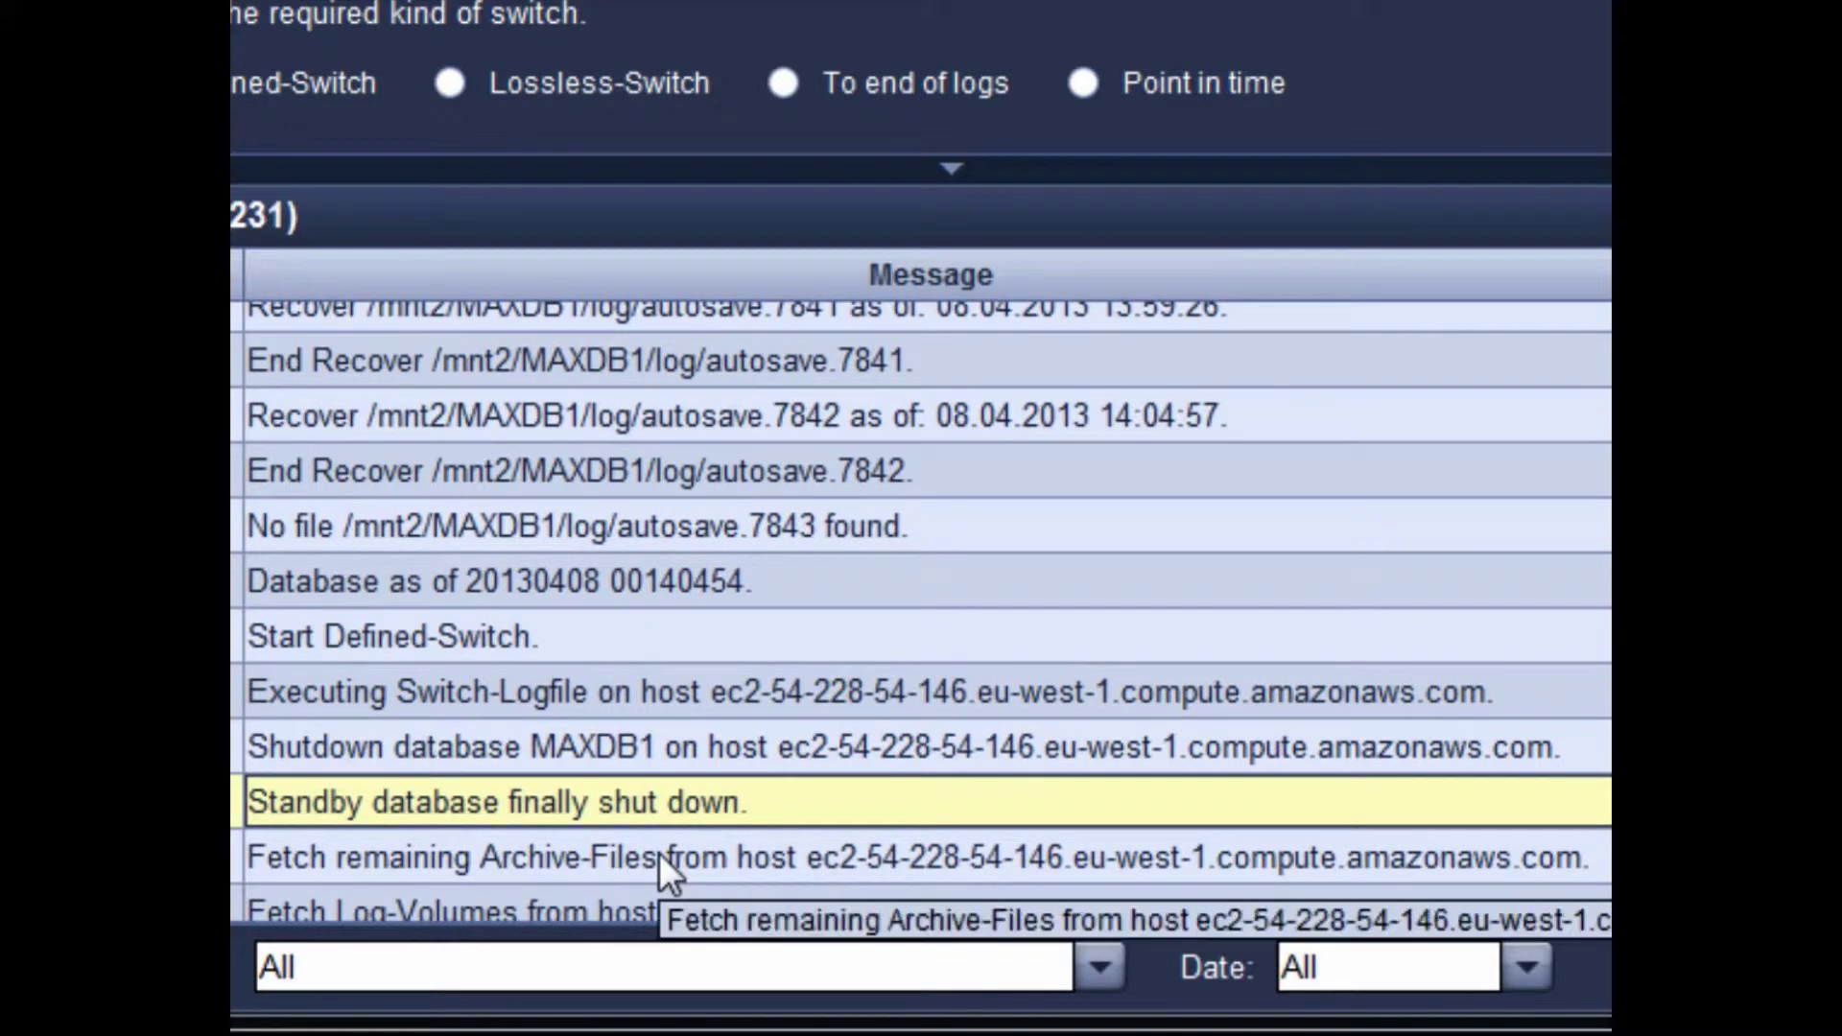
pyautogui.click(659, 854)
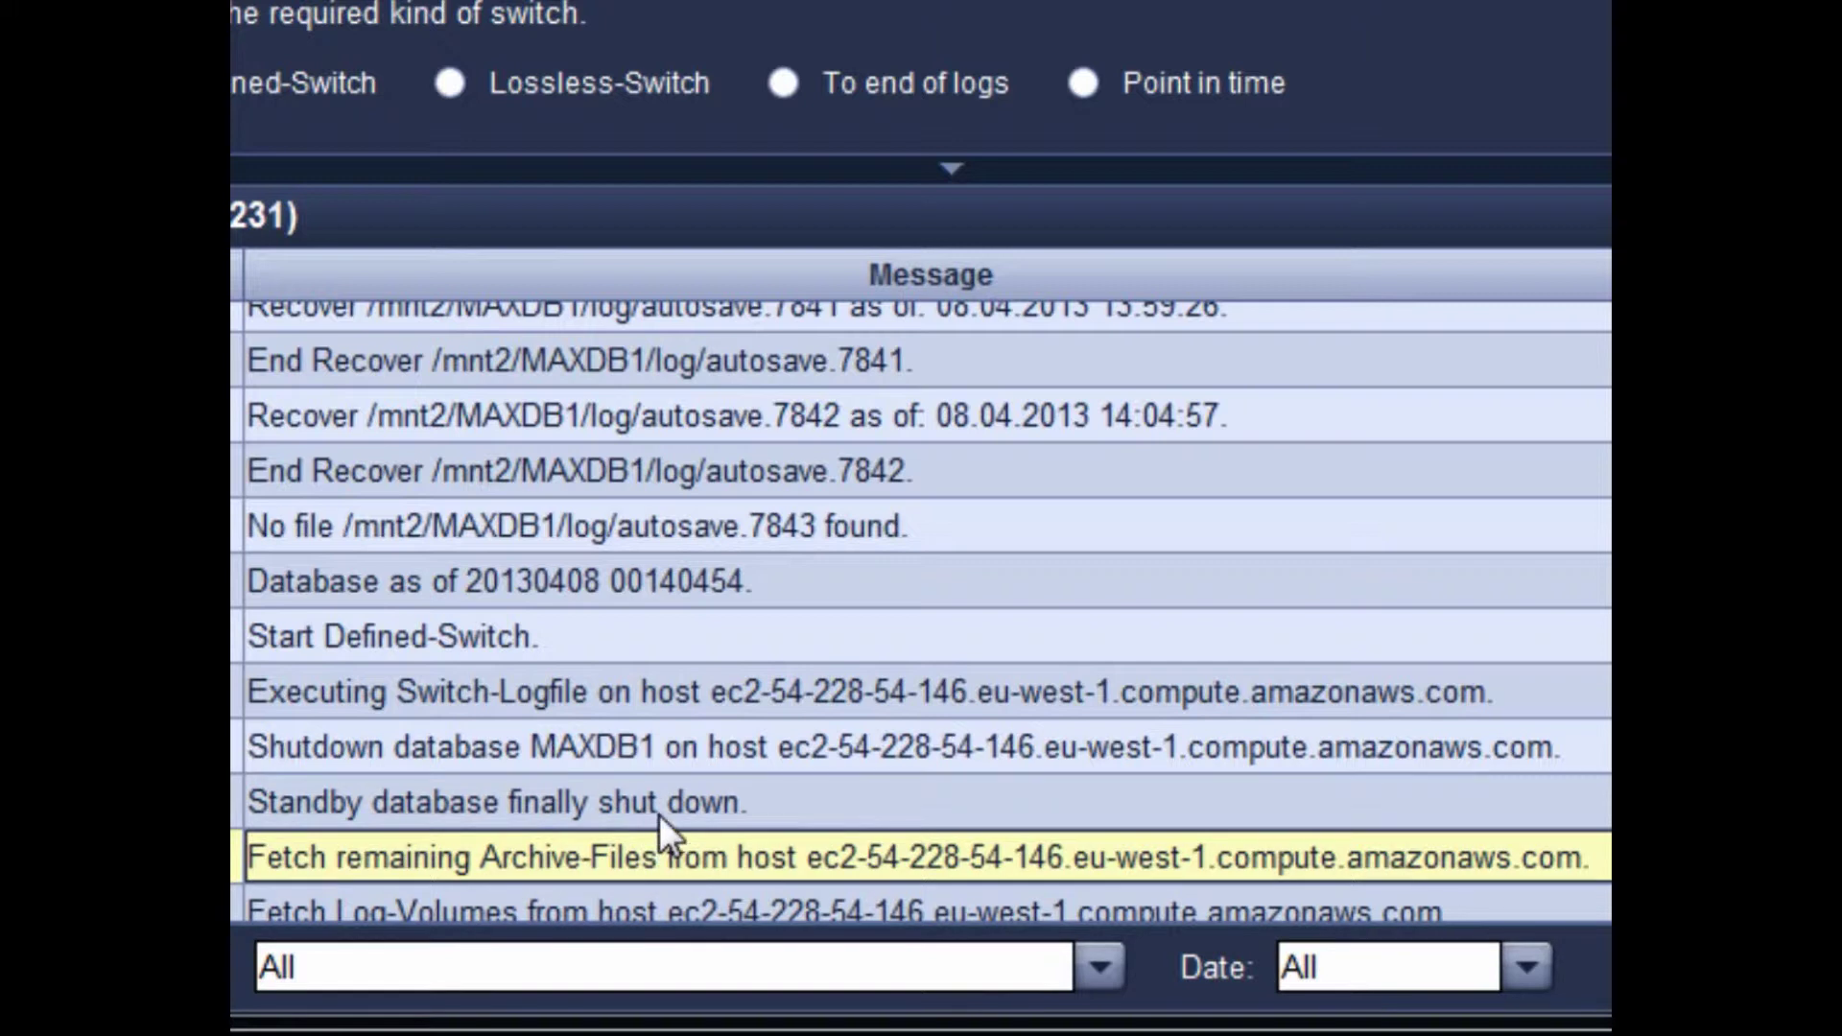
pyautogui.scroll(-1, 803, 687)
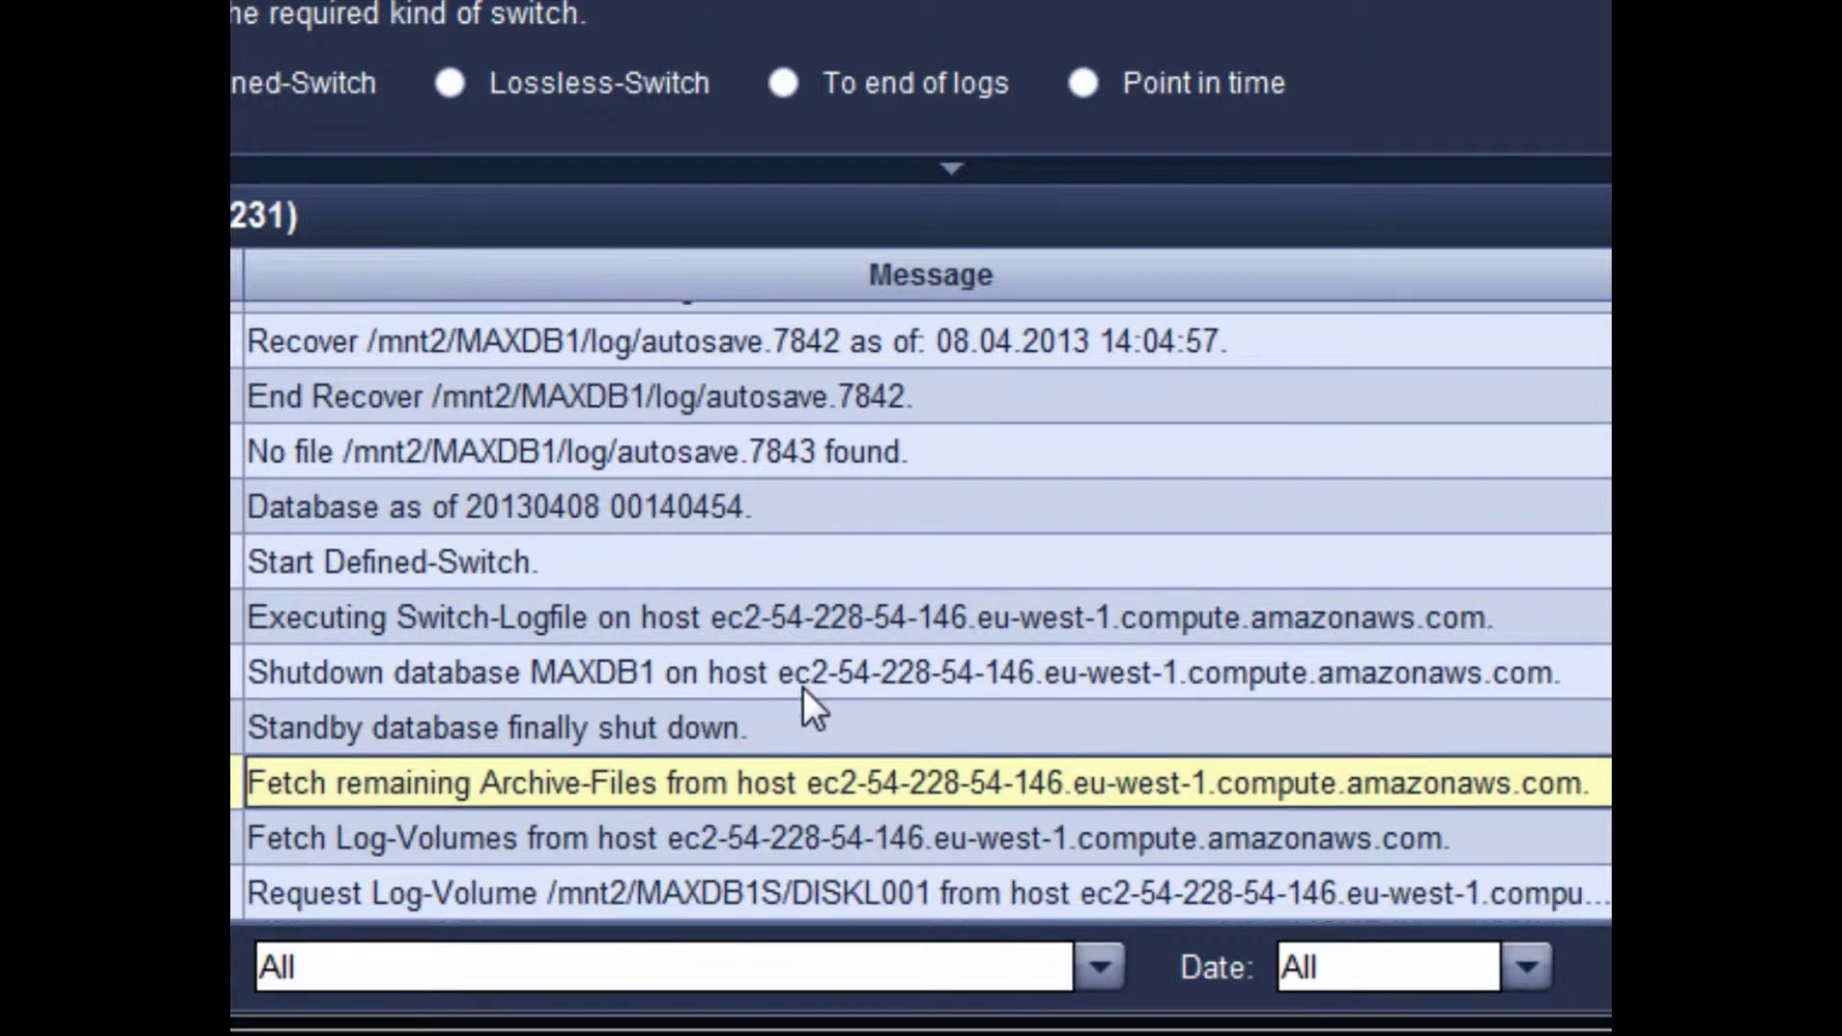
pyautogui.click(784, 896)
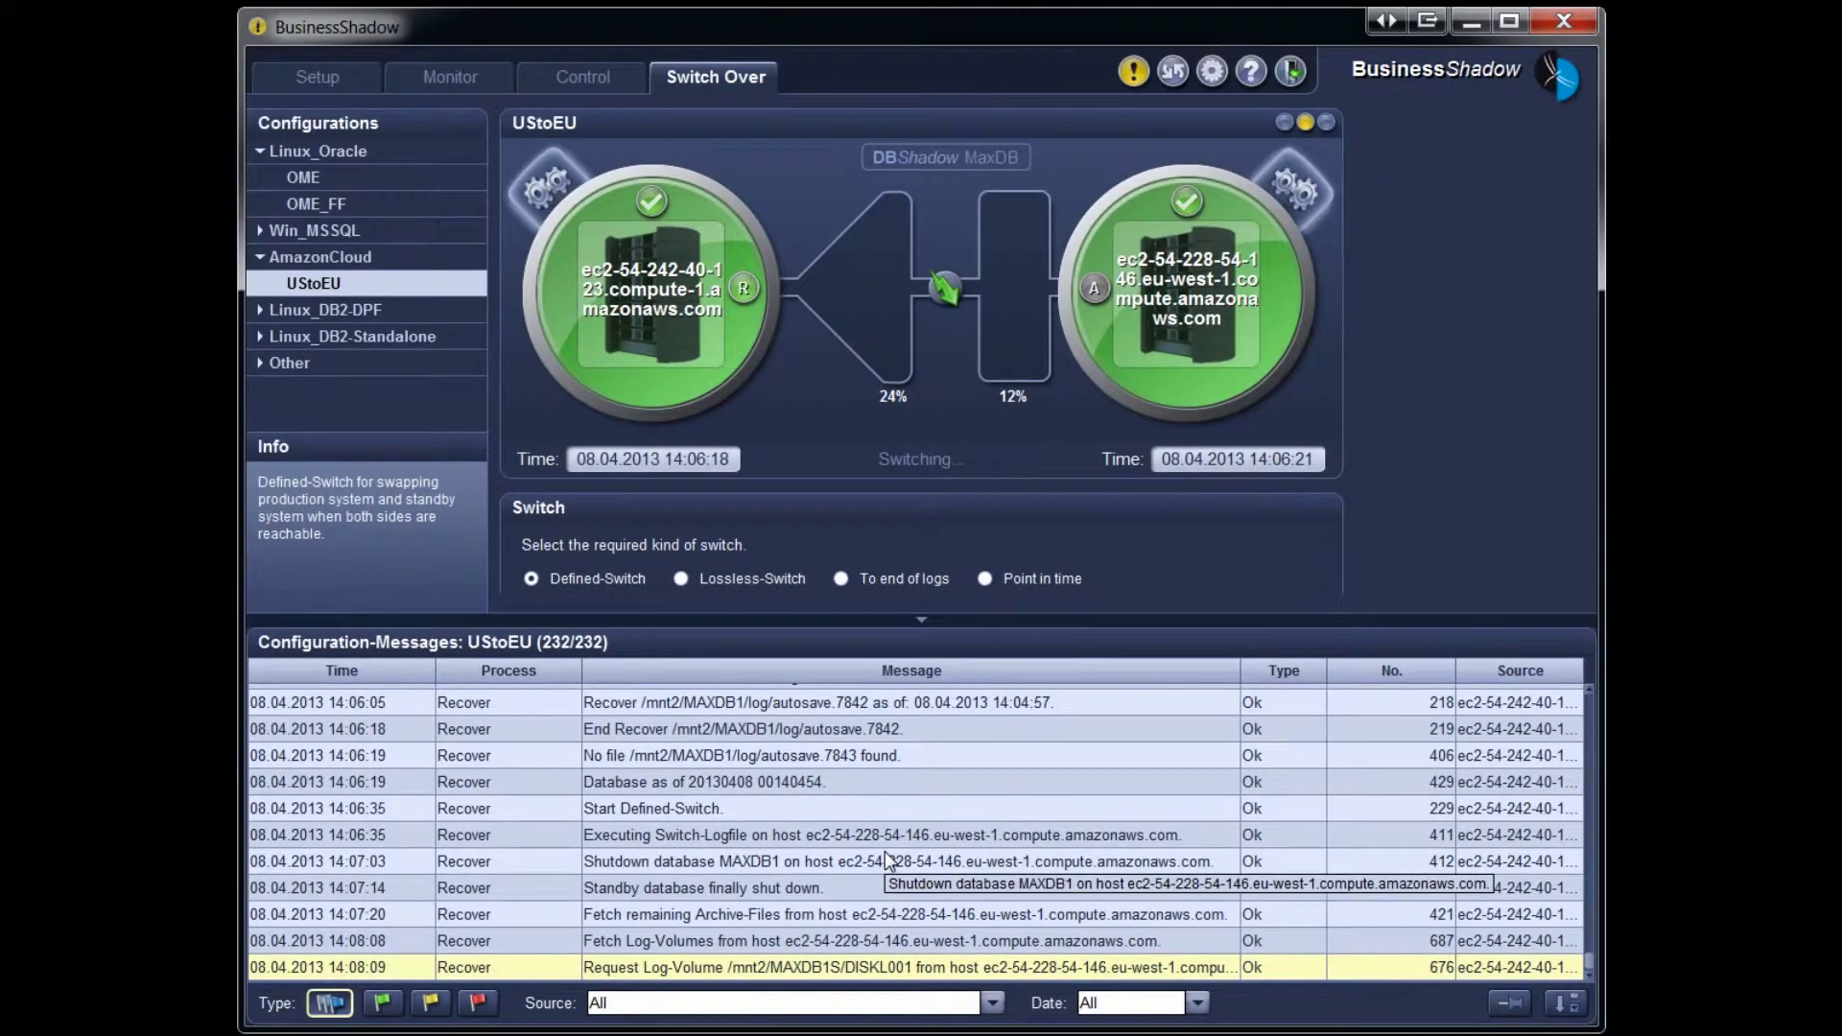
pyautogui.moveTo(1171, 330)
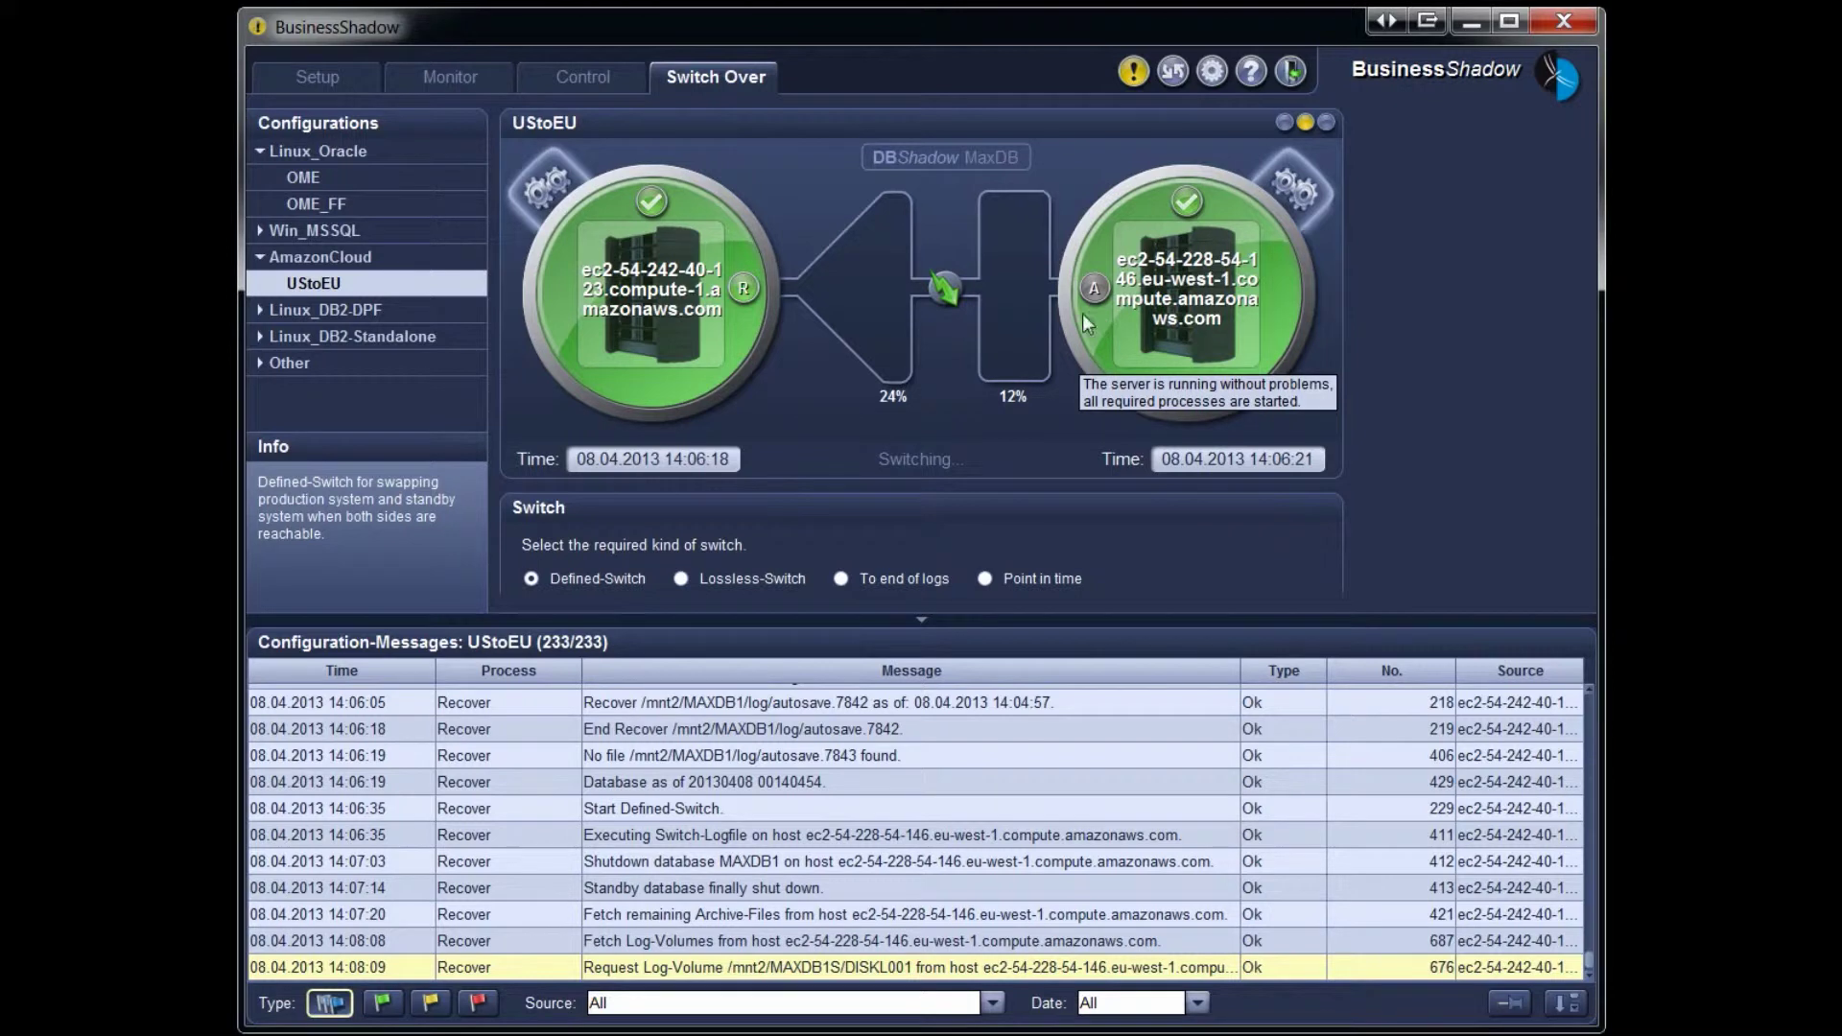
pyautogui.moveTo(708, 265)
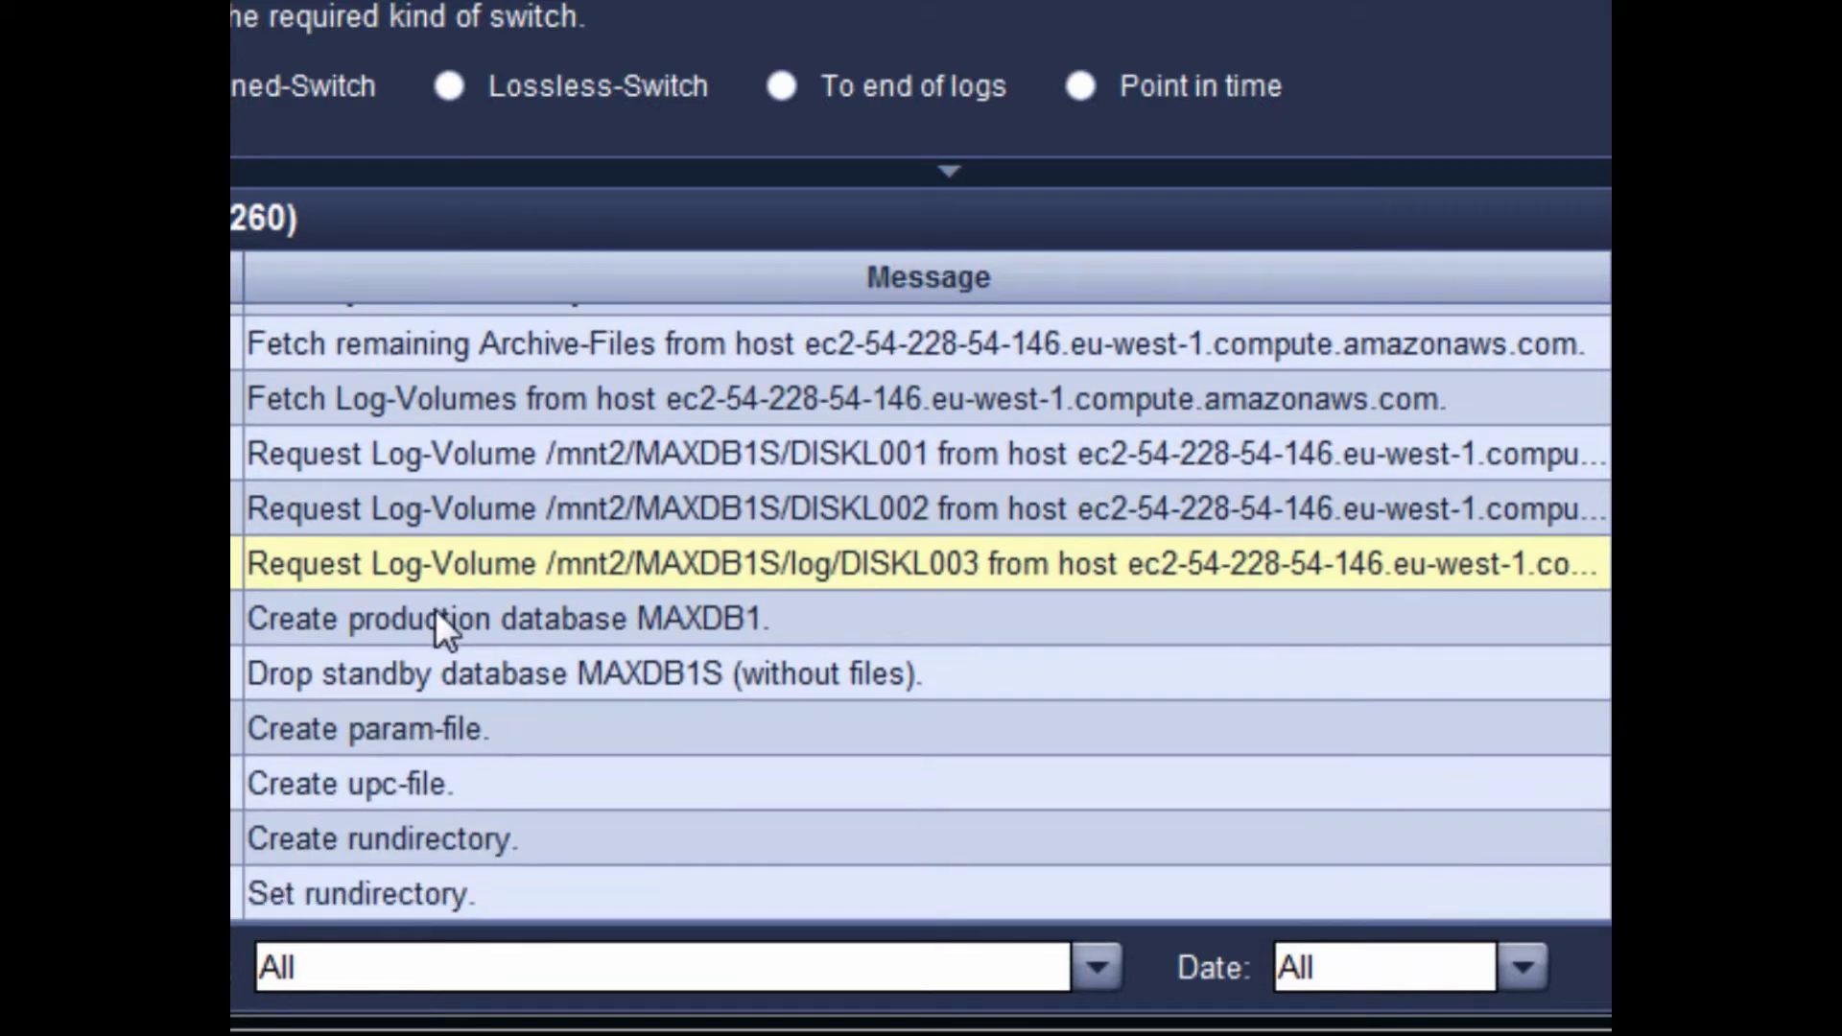
# - Examine the messages about creating production database MAXDB1, dropping standby database MAXDB1S, and creating the param-file, upc-file and rundirectory
pyautogui.click(438, 619)
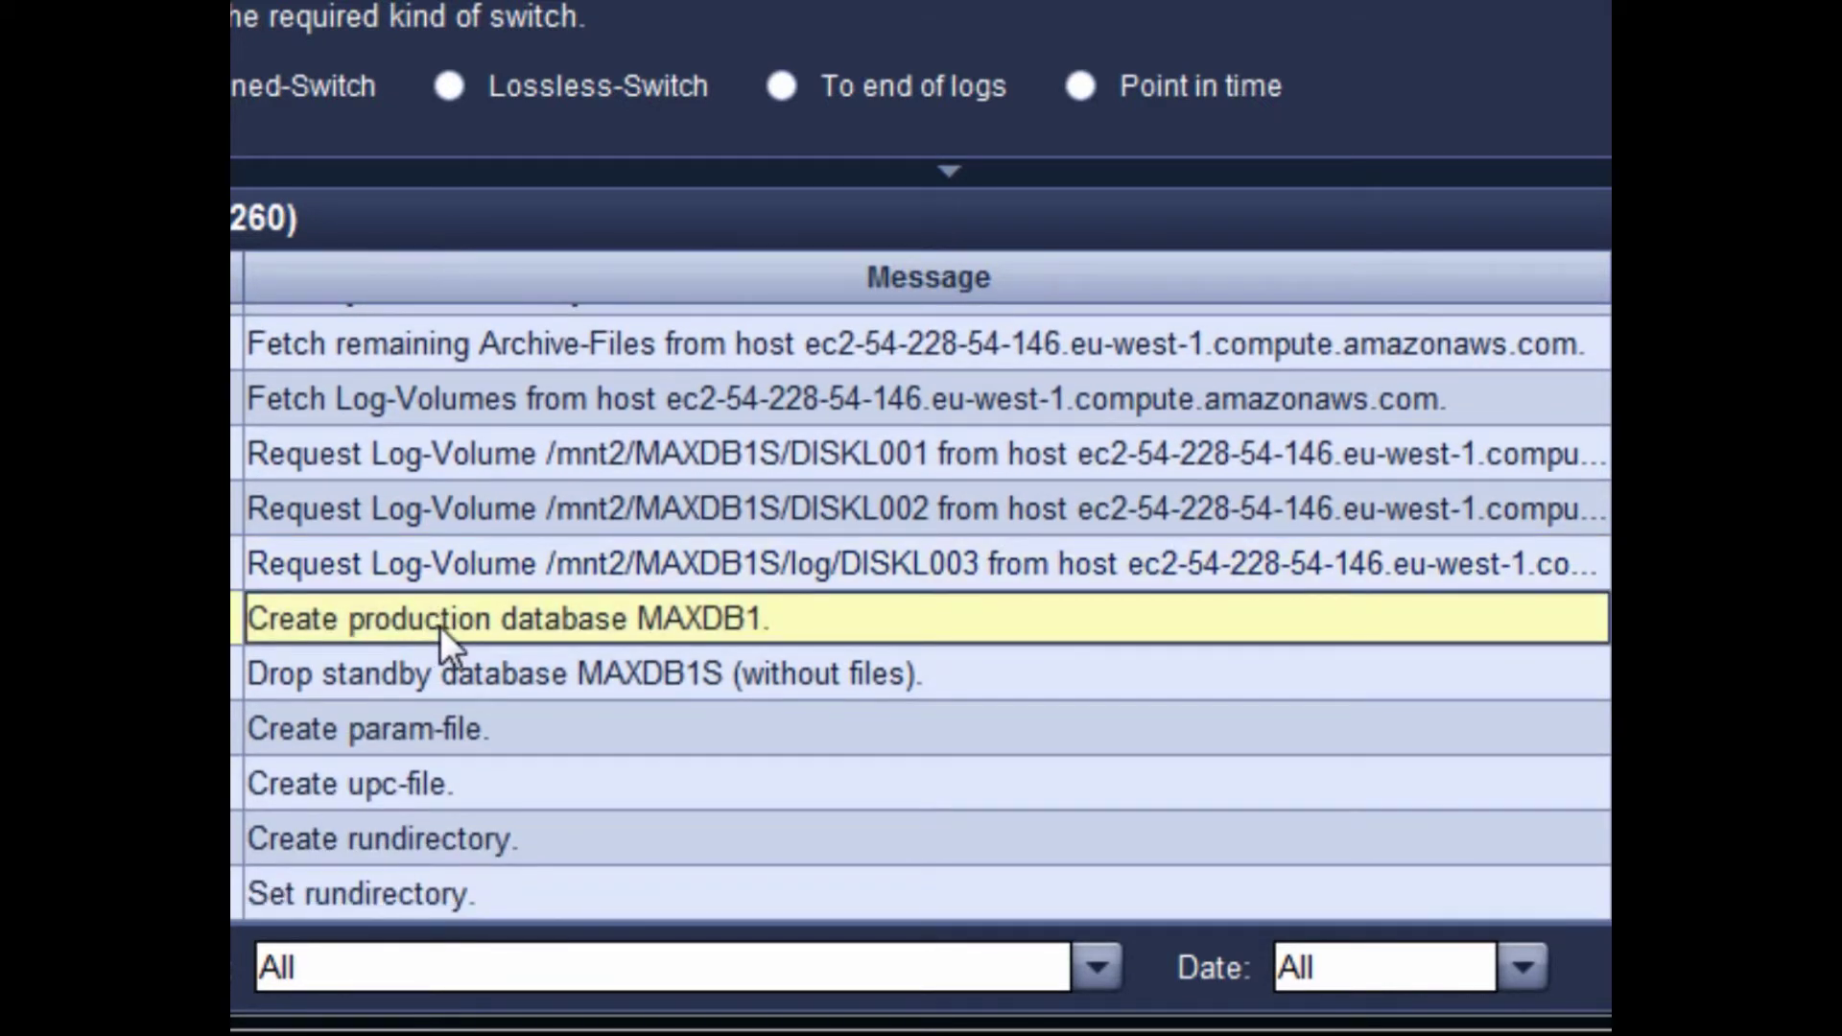
pyautogui.click(458, 683)
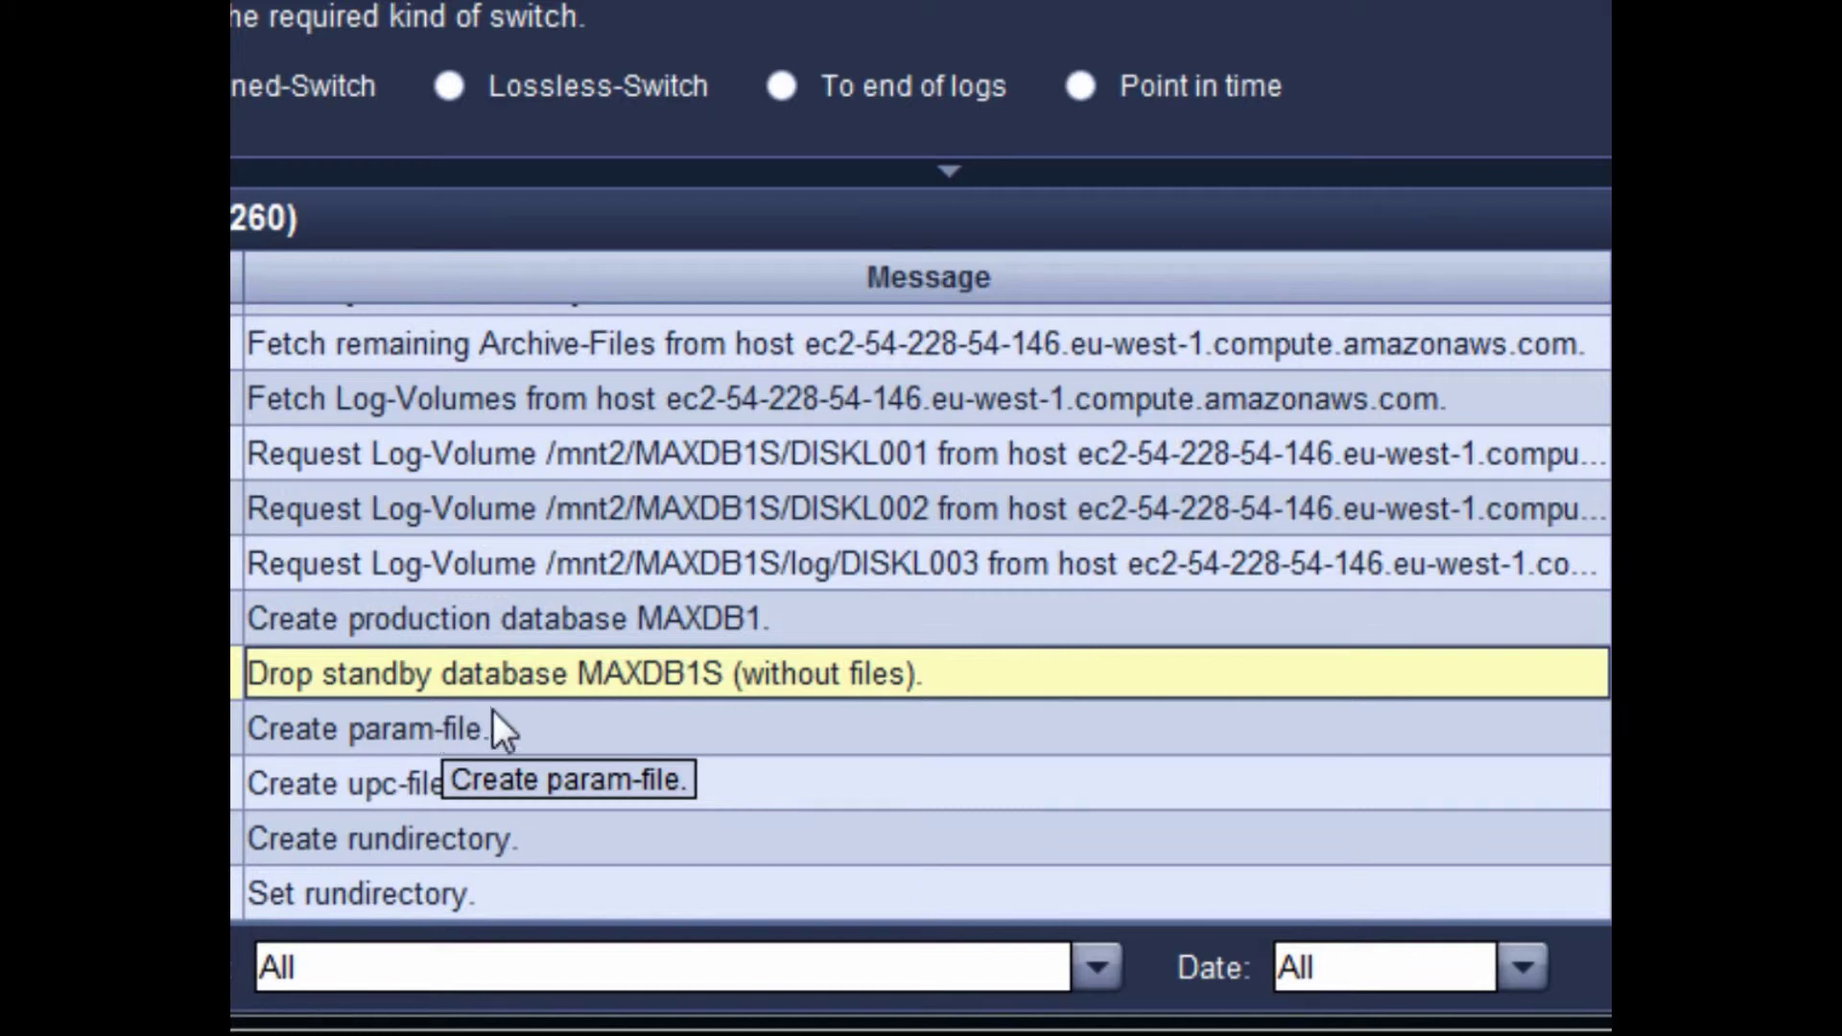
pyautogui.click(523, 731)
pyautogui.click(523, 796)
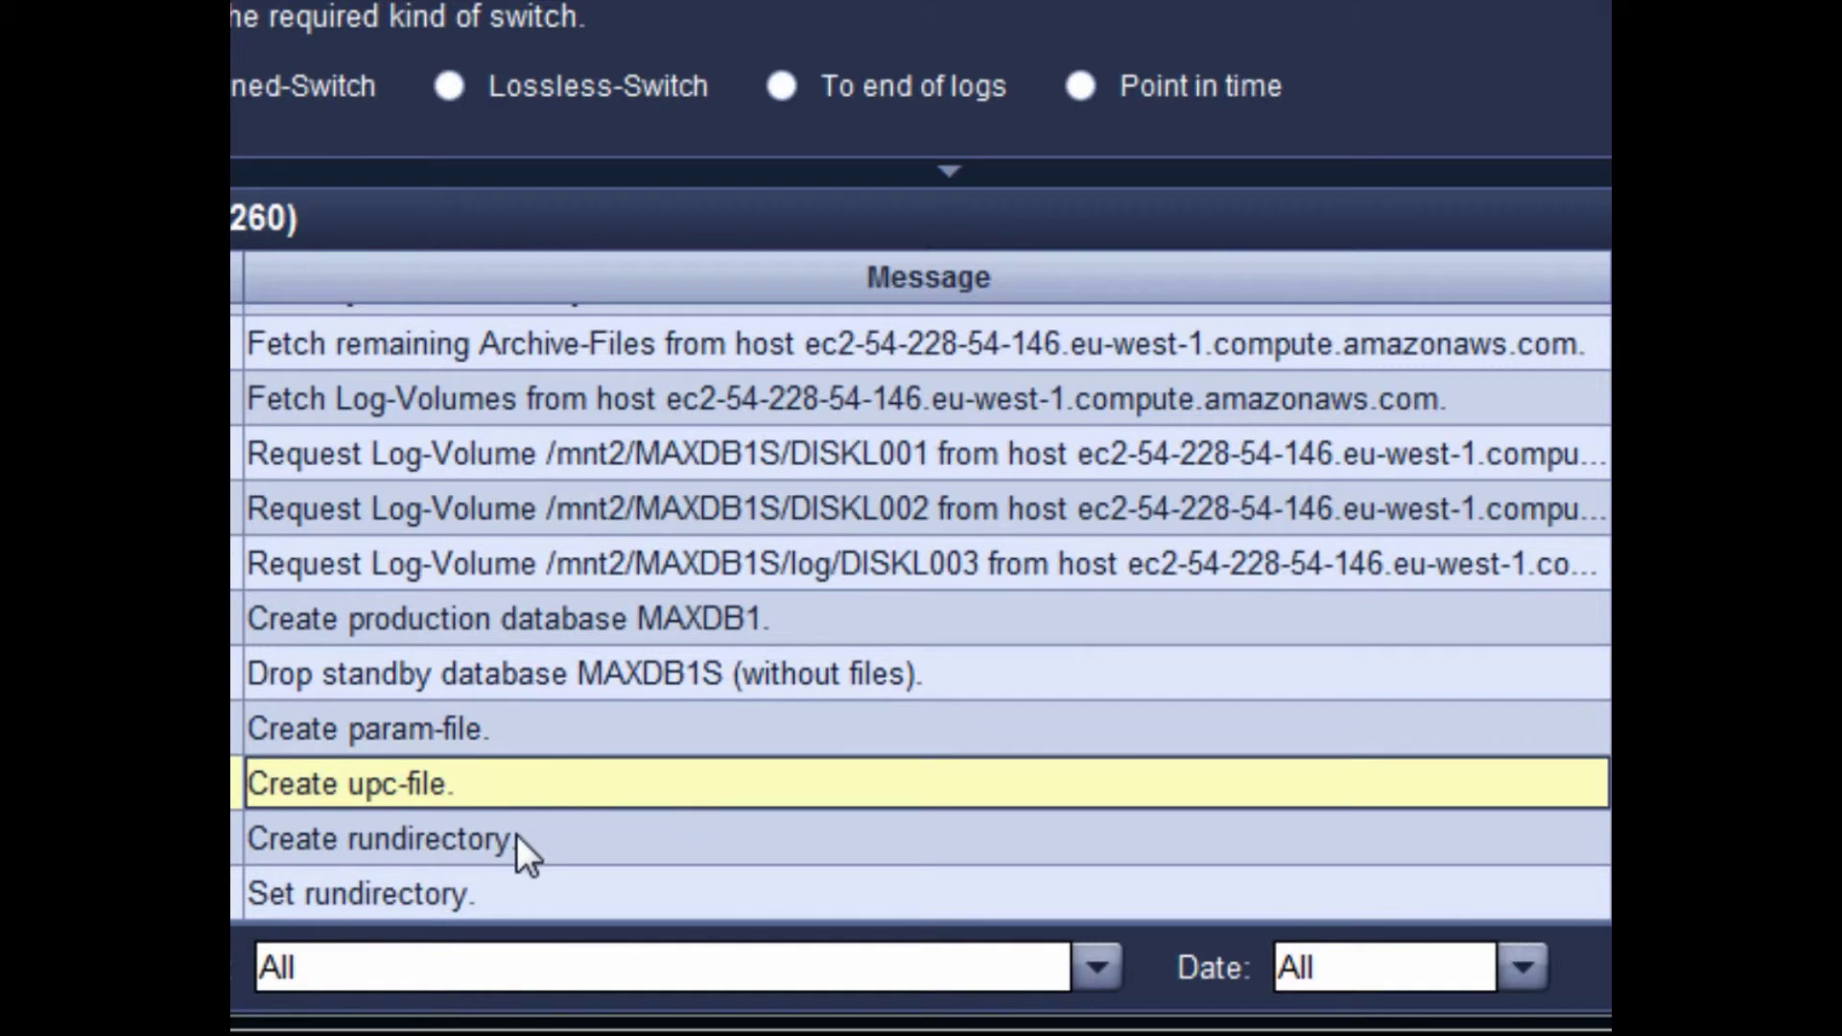
pyautogui.click(530, 817)
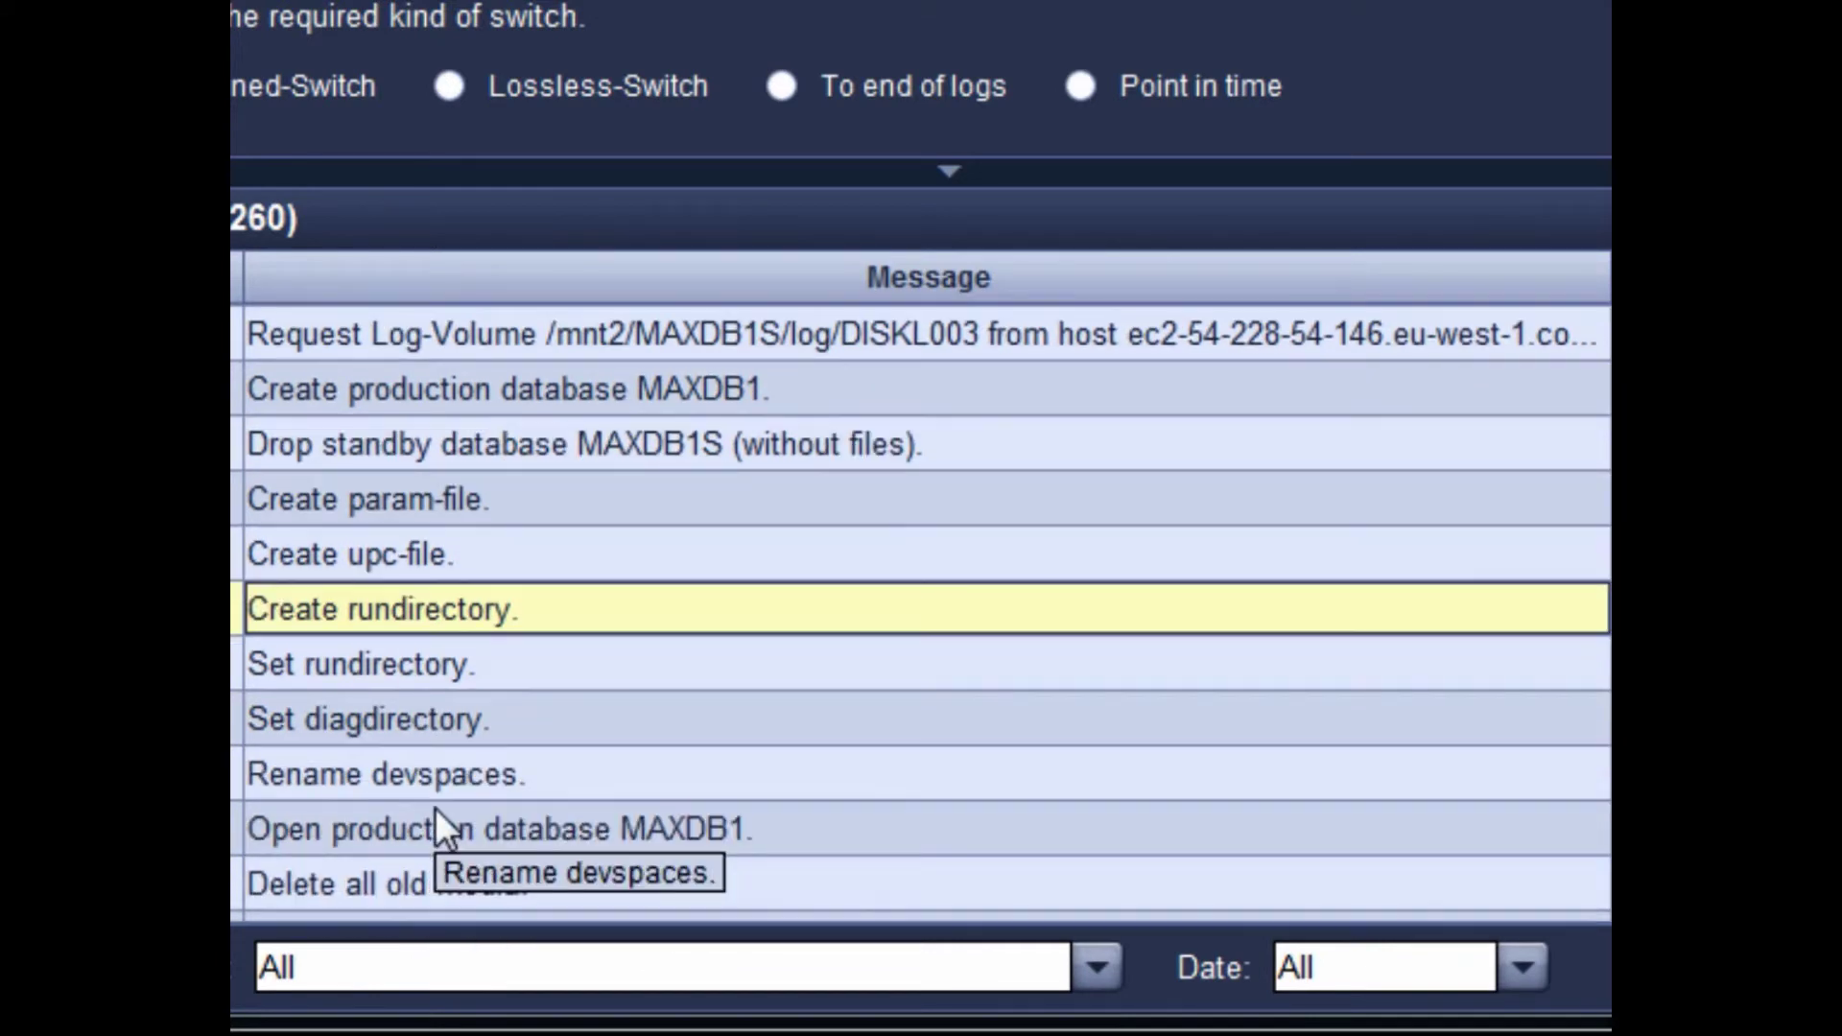
# - Examine the remaining switch messages, from opening production database MAXDB1 through the database renaming and file copying to the end of recovery
pyautogui.click(439, 837)
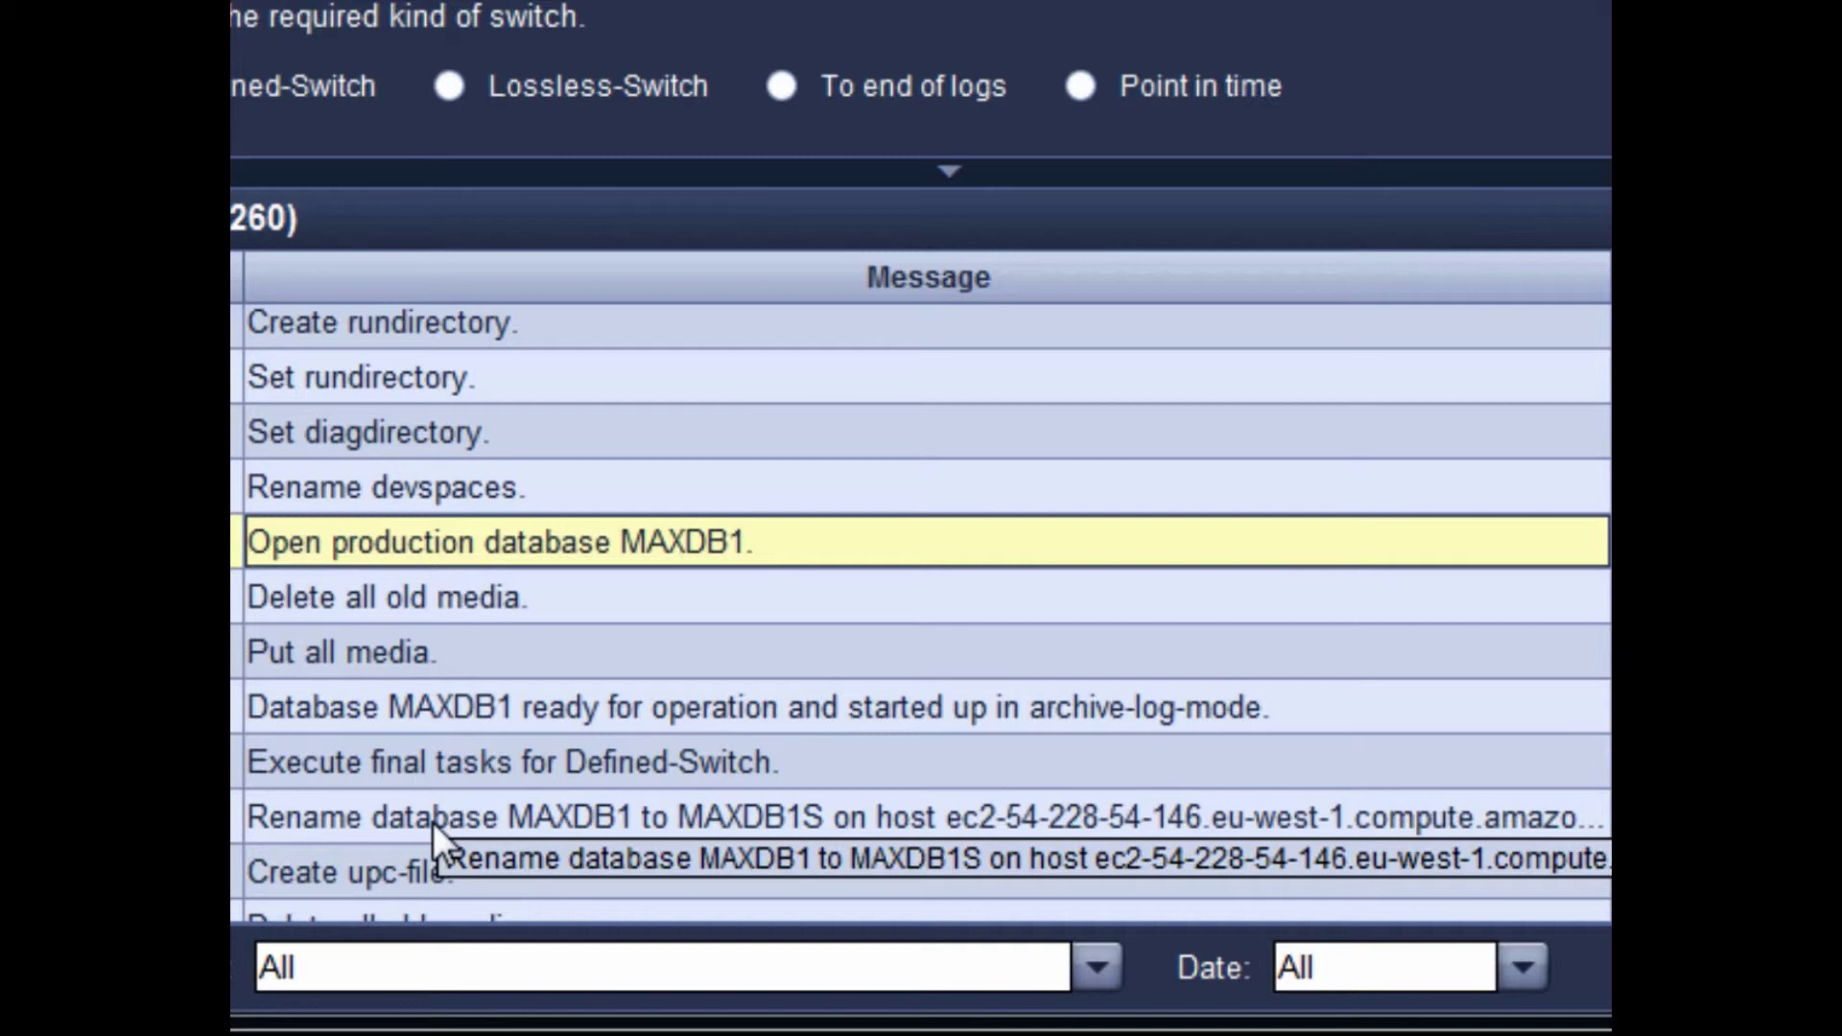
pyautogui.click(376, 815)
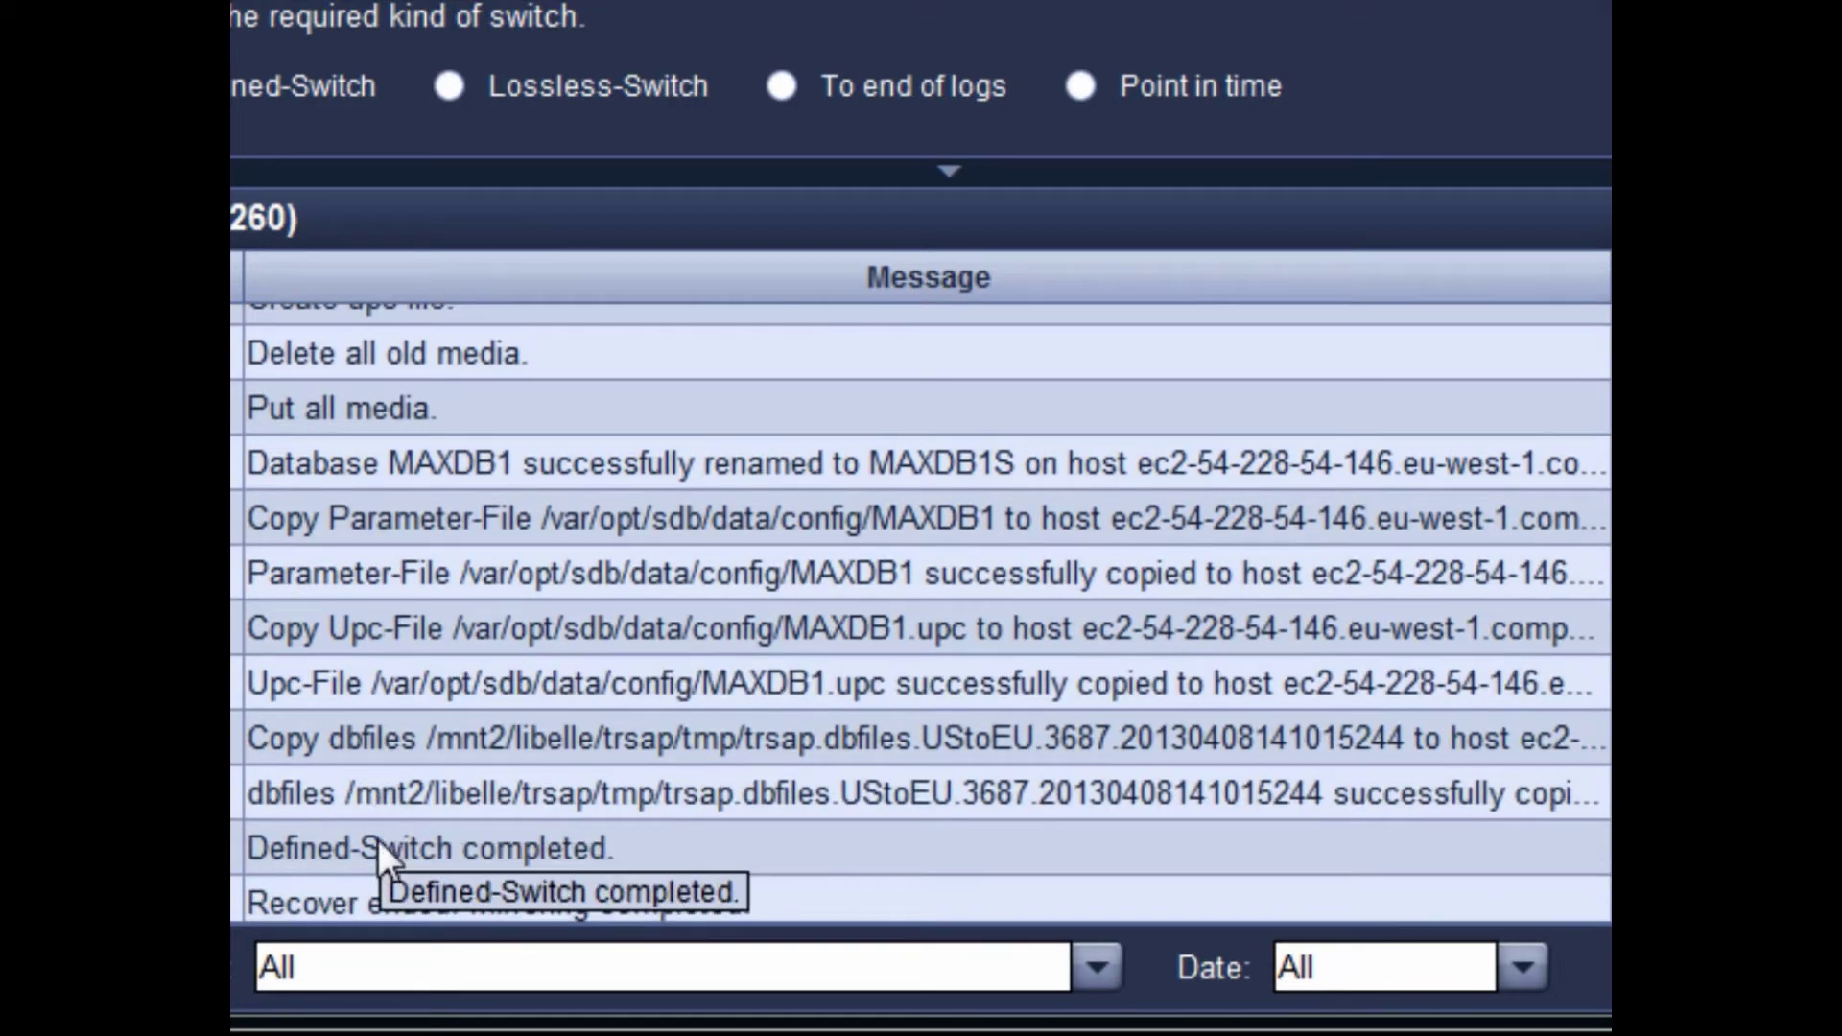
pyautogui.click(372, 842)
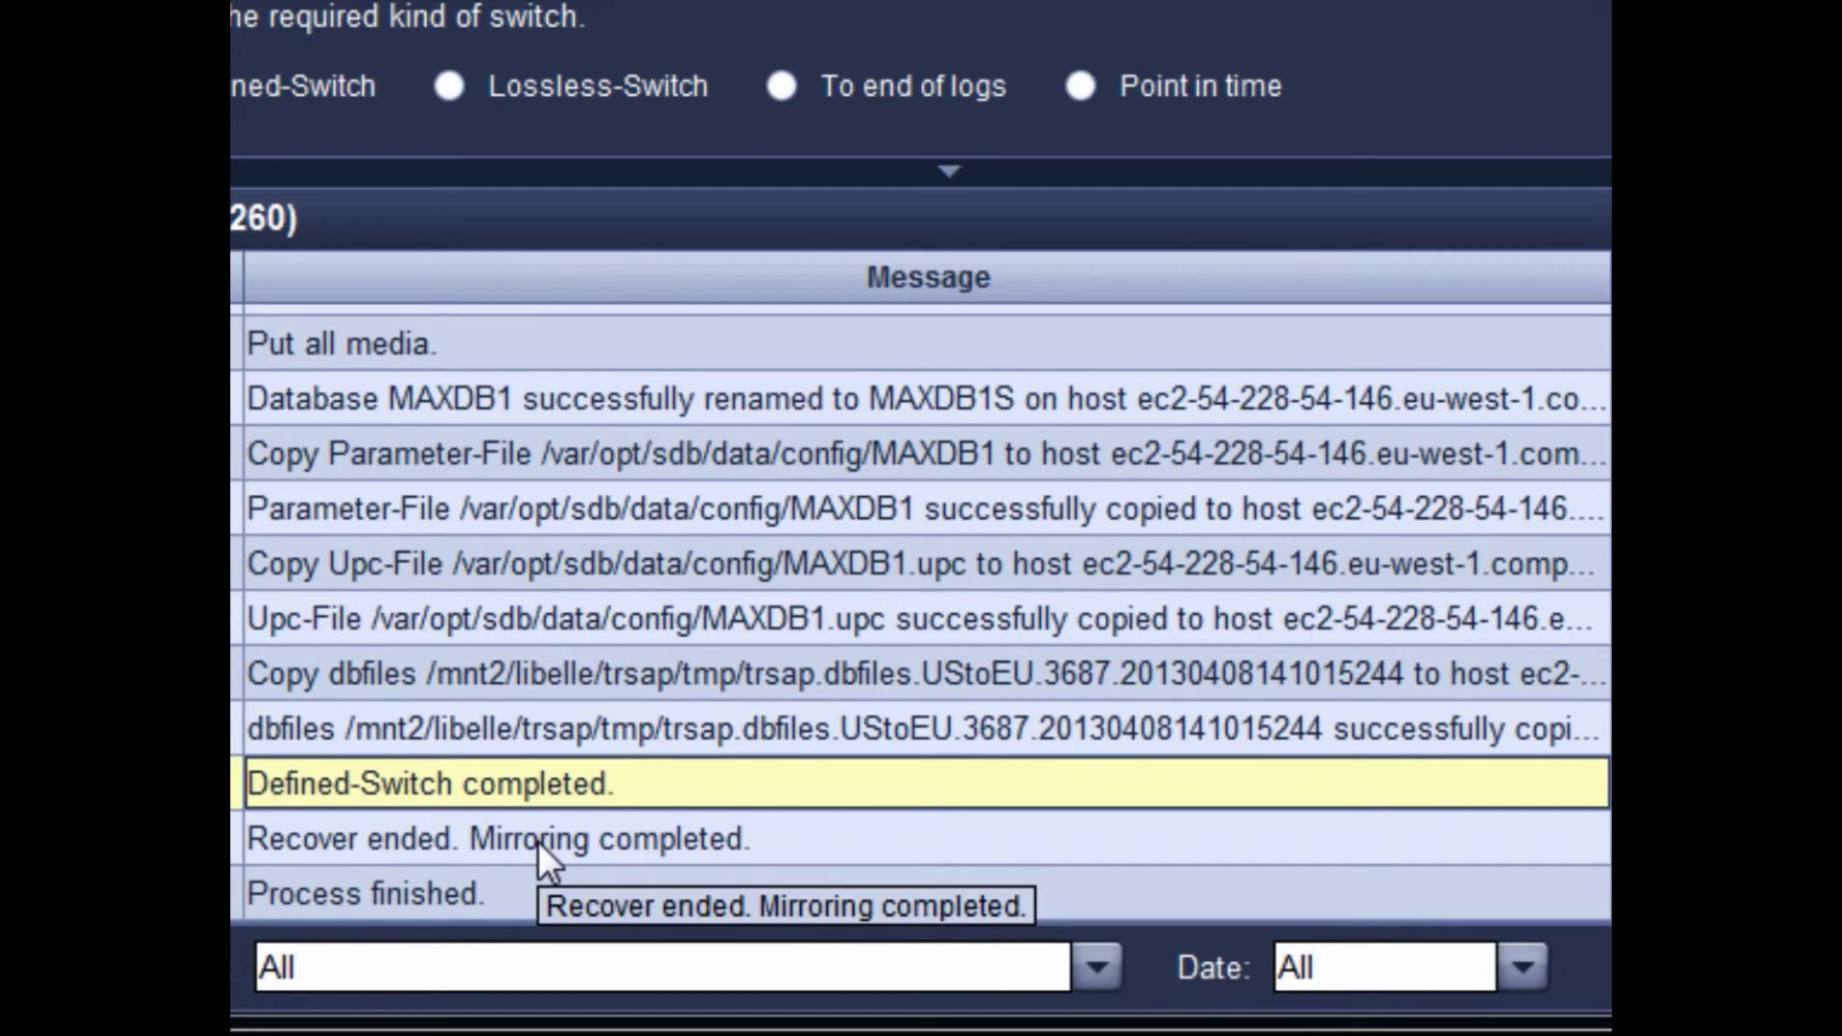
pyautogui.click(478, 859)
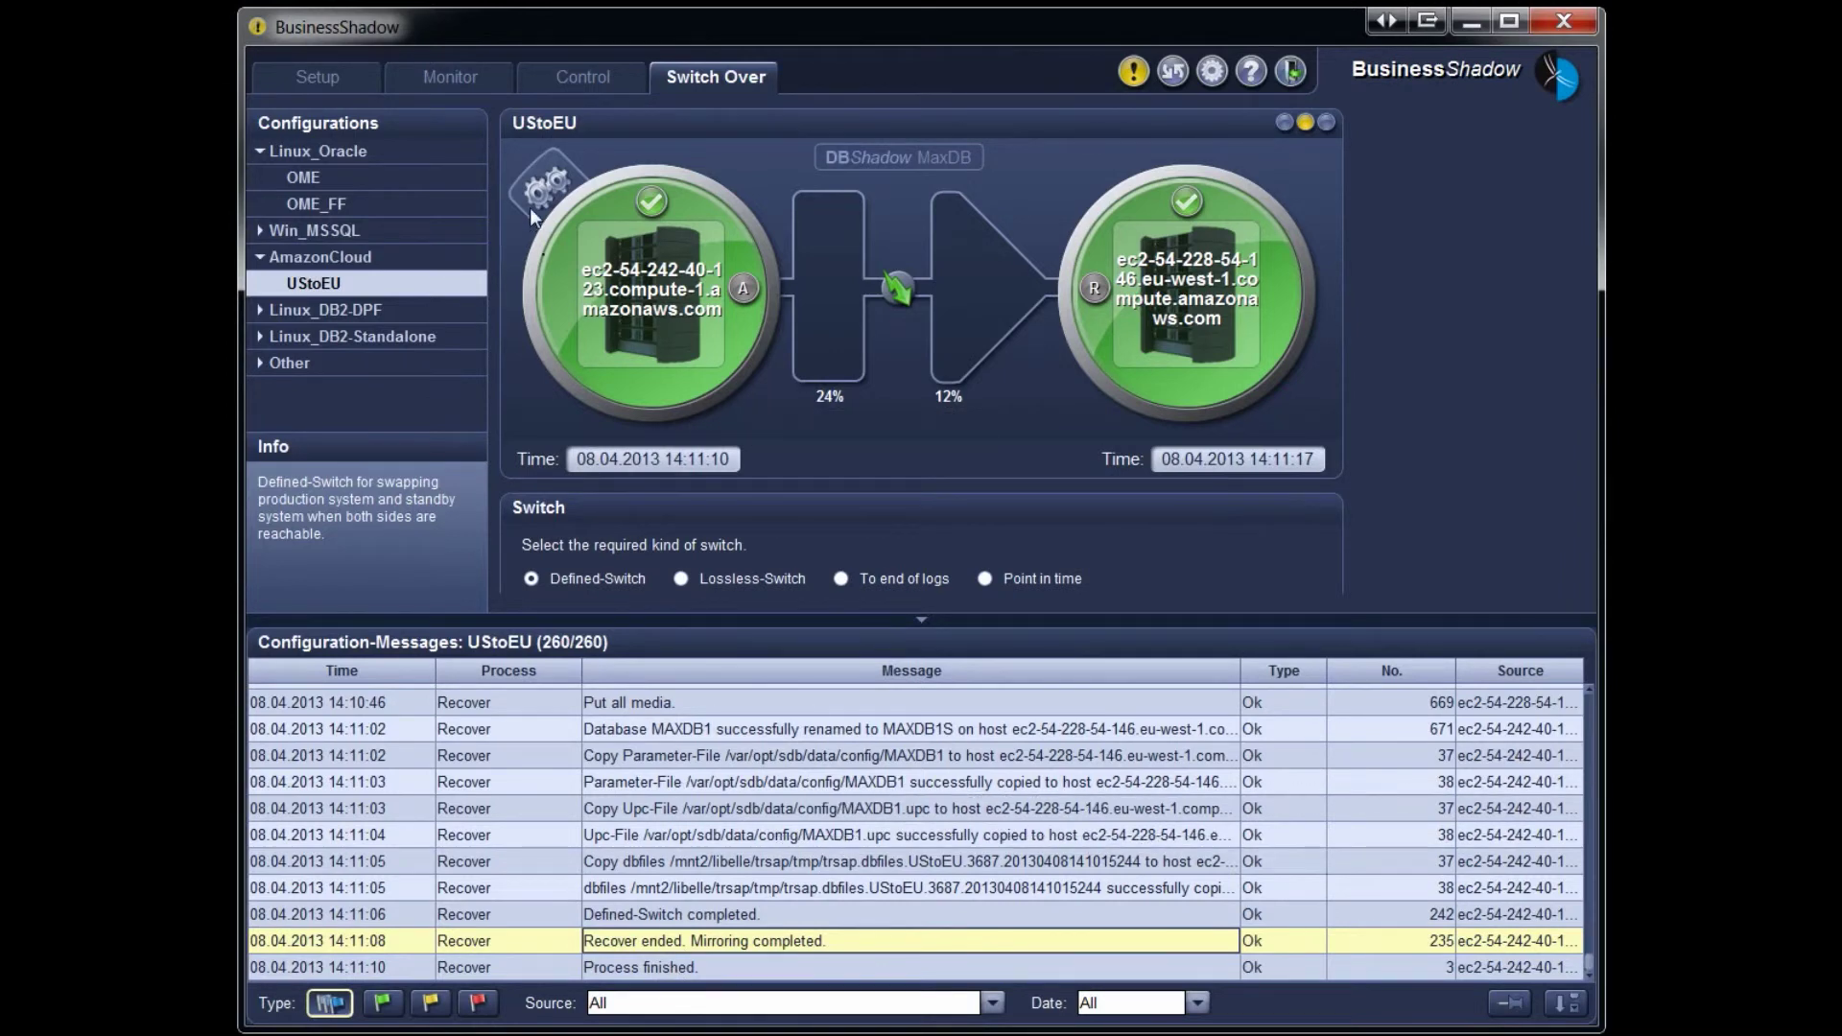
# - Start the archiver on the US server and the recover process on the EU server, then check both servers' status
pyautogui.click(556, 78)
pyautogui.click(631, 604)
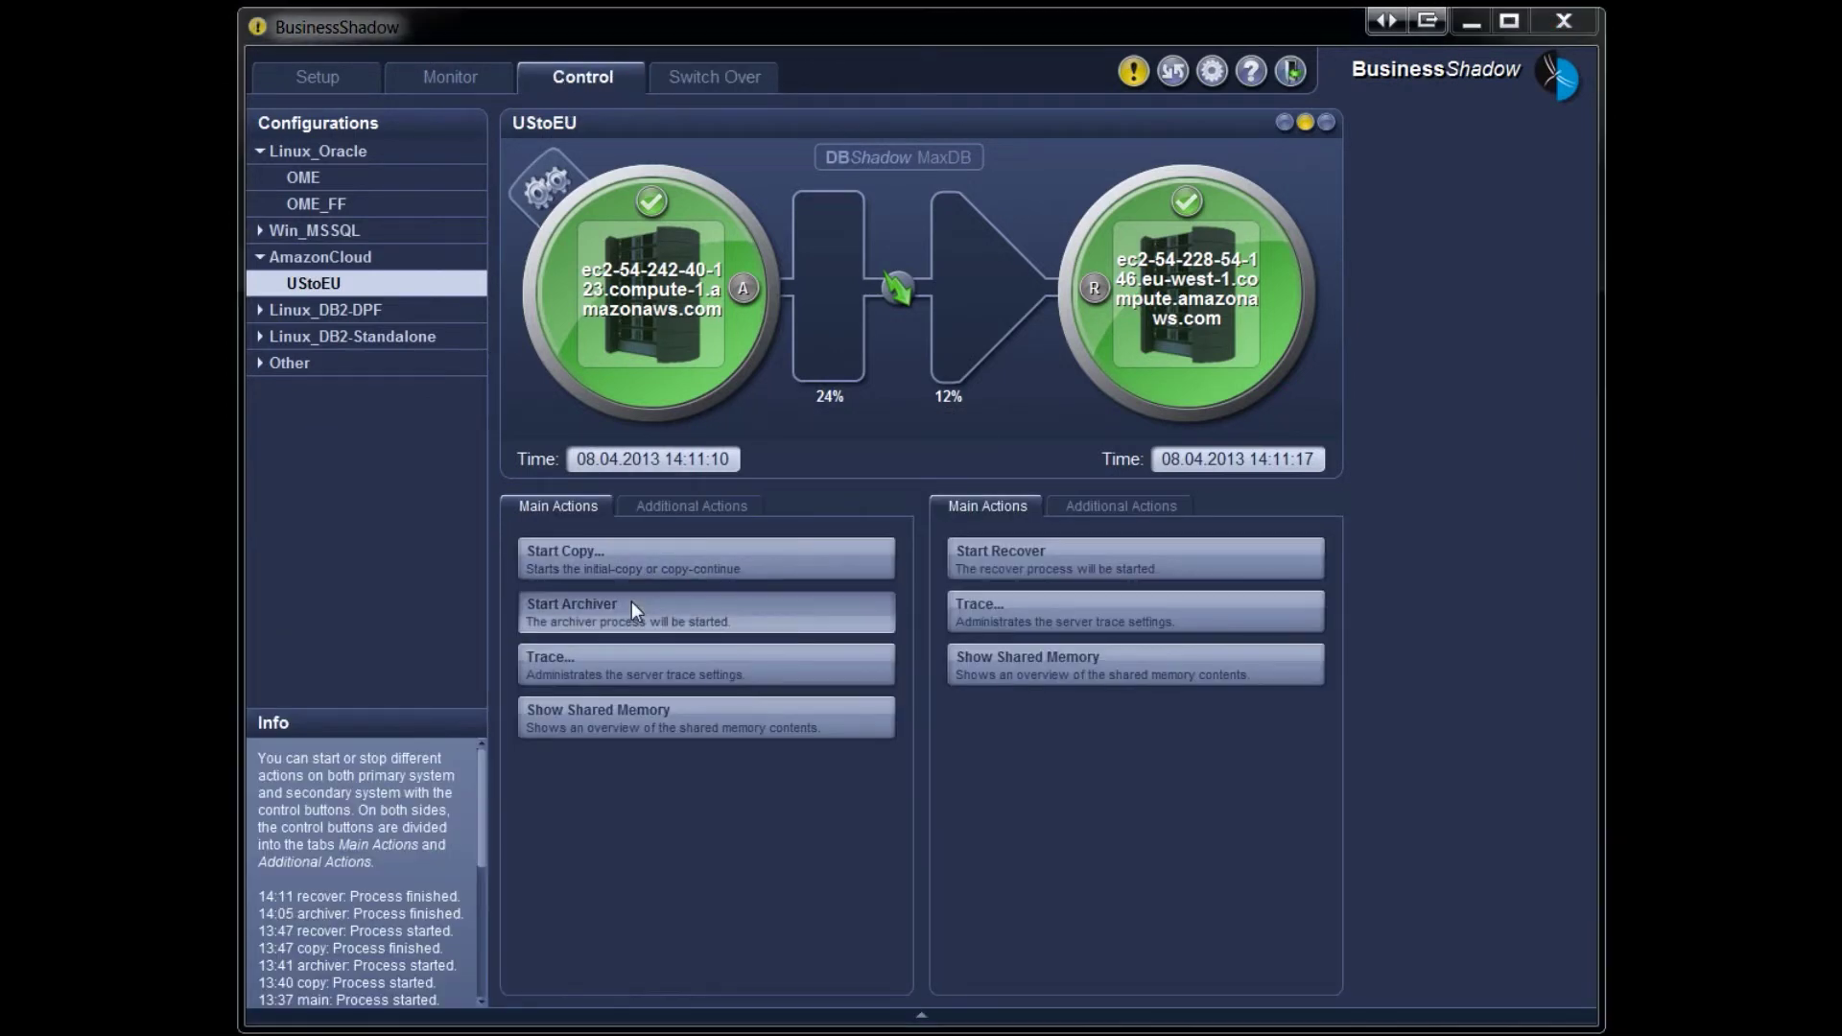
pyautogui.click(868, 557)
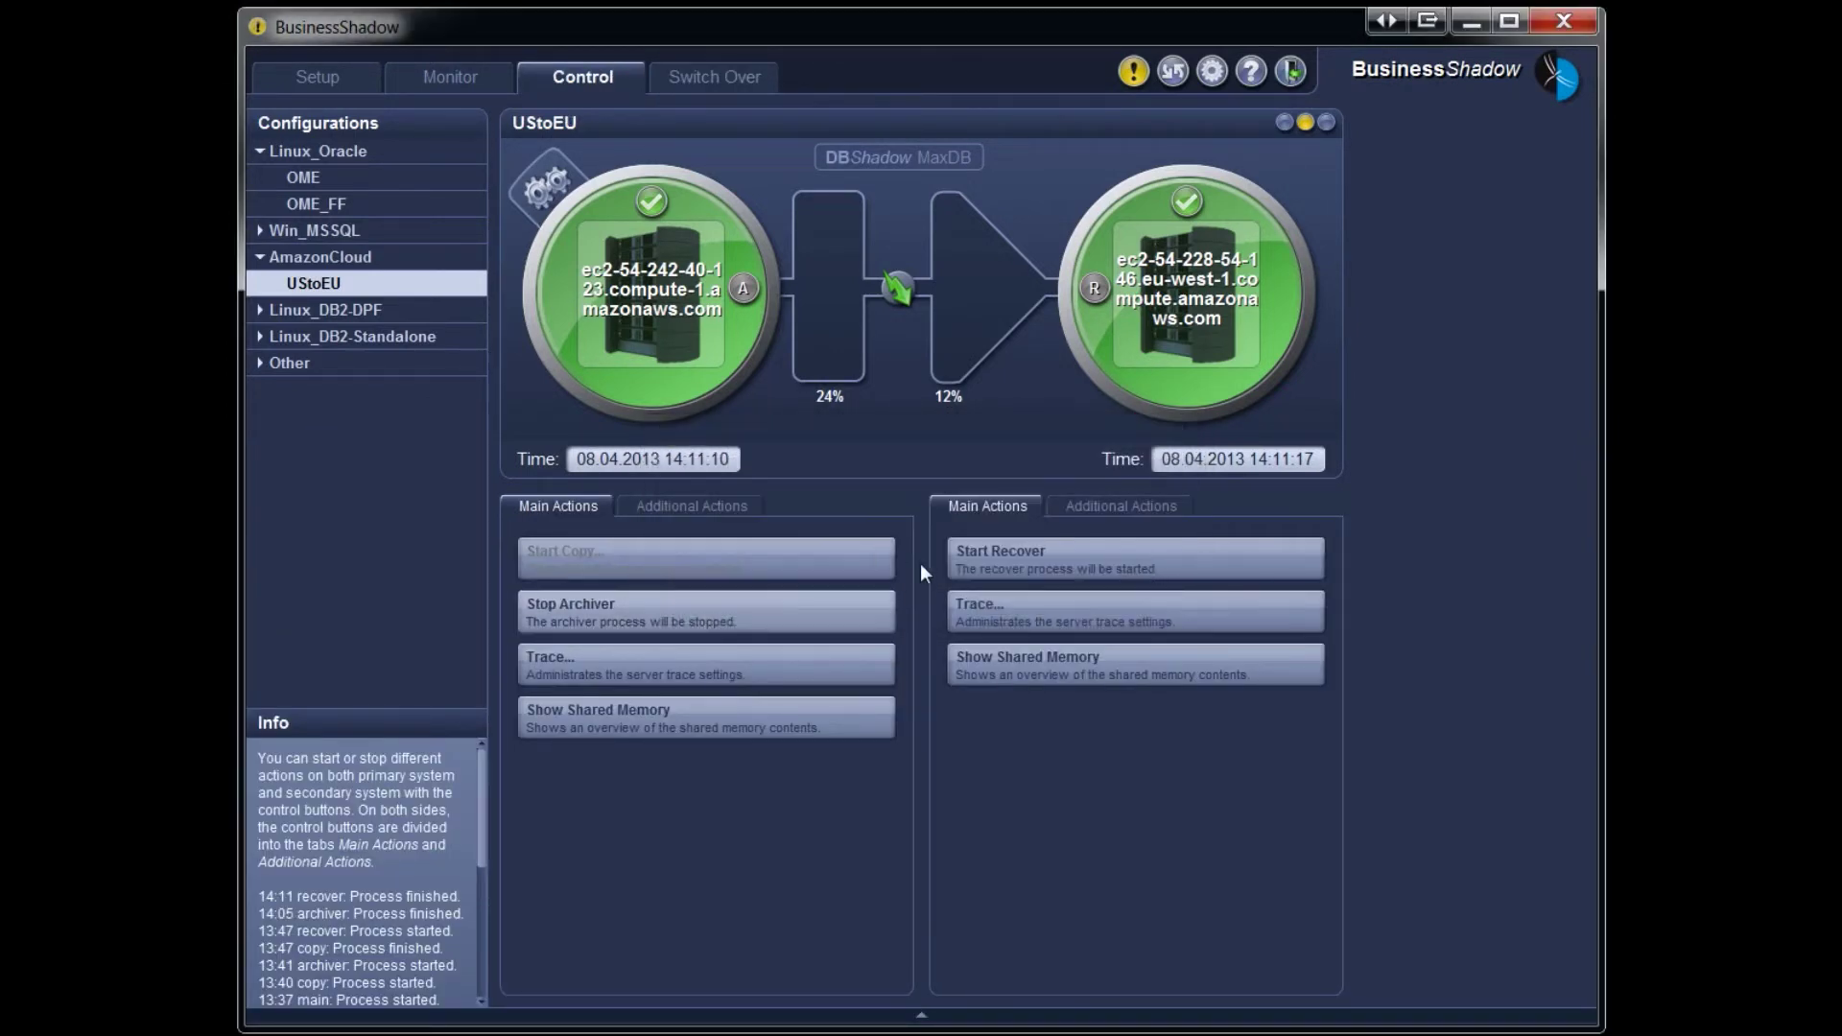
pyautogui.click(986, 552)
pyautogui.click(861, 561)
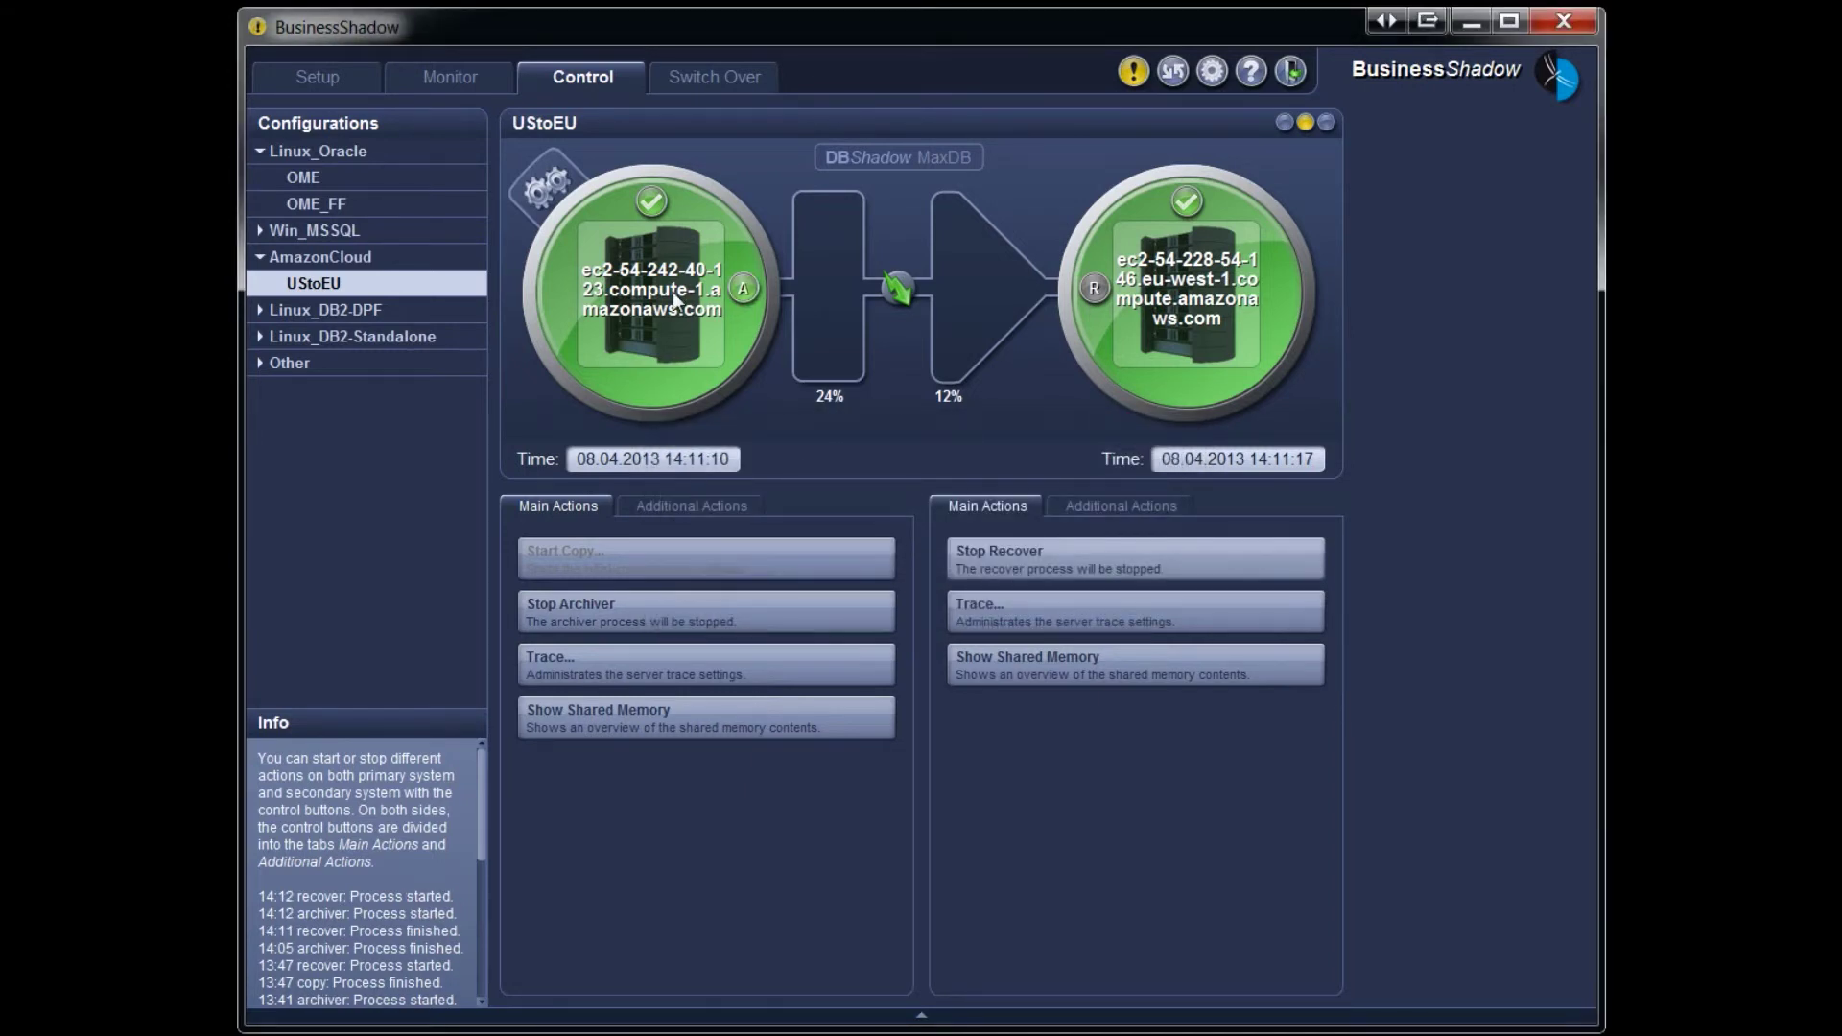
pyautogui.moveTo(673, 294)
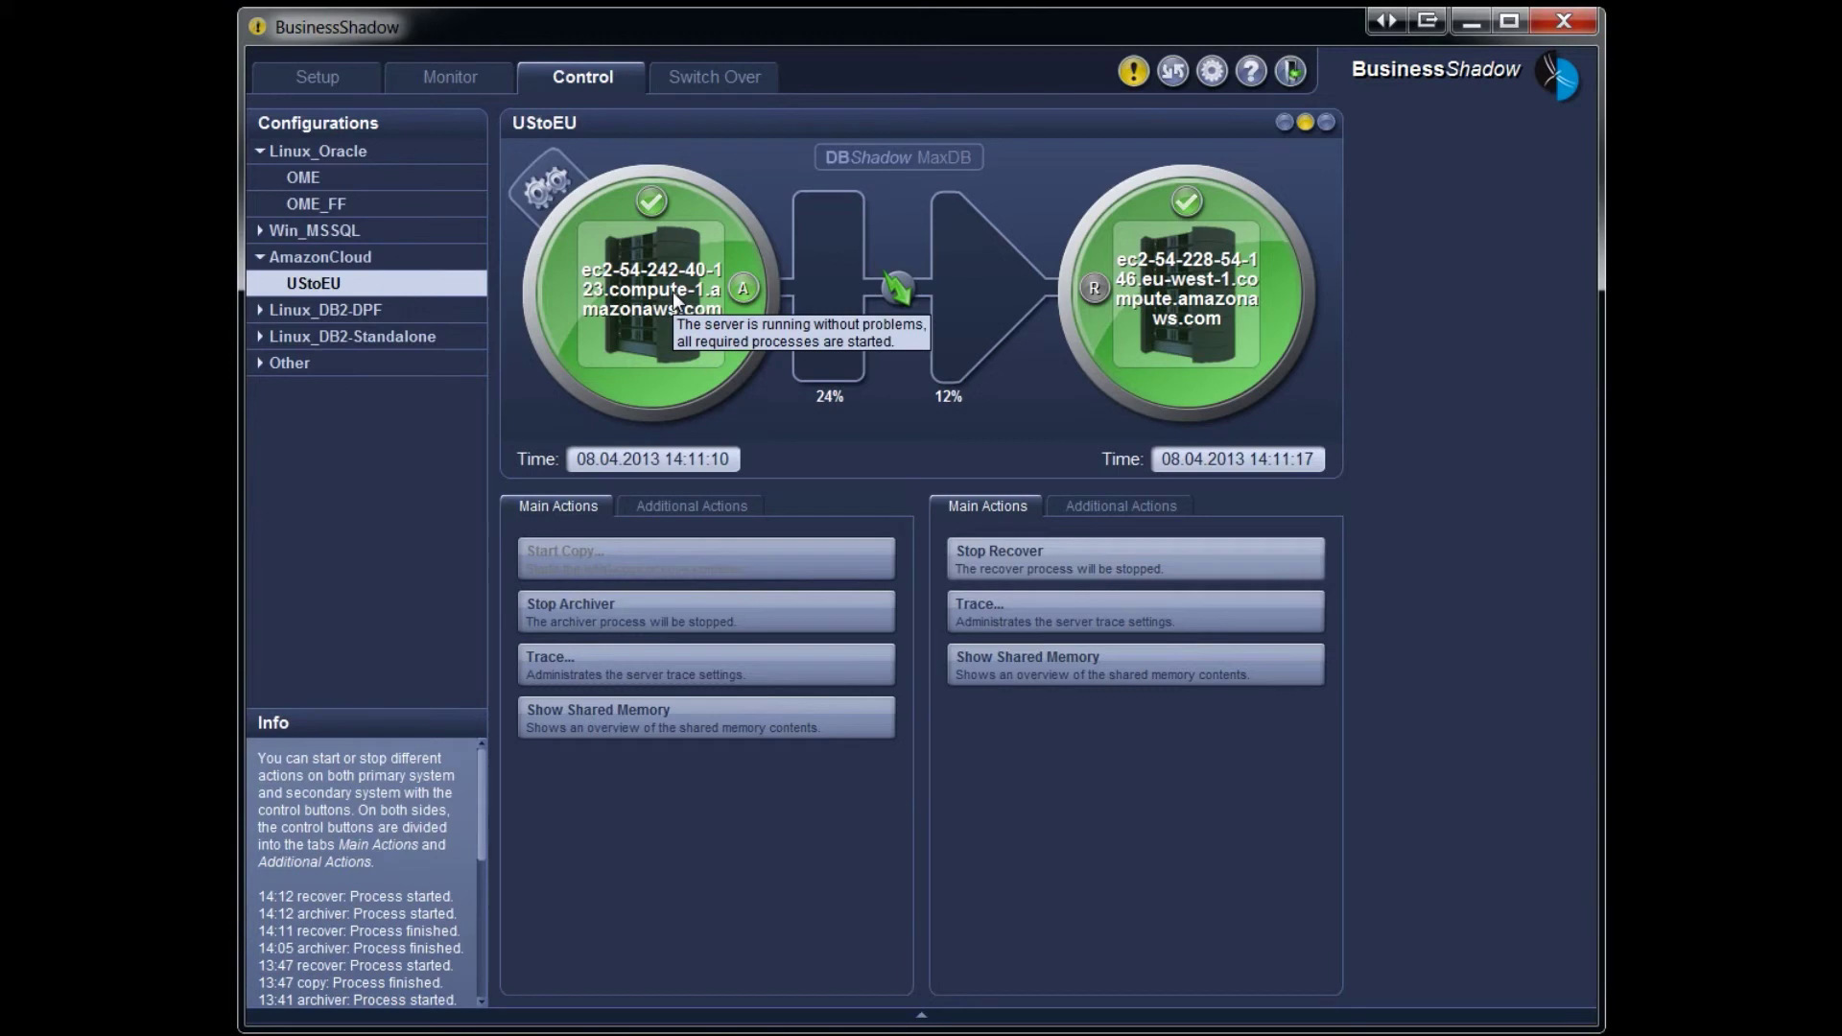
pyautogui.moveTo(1238, 382)
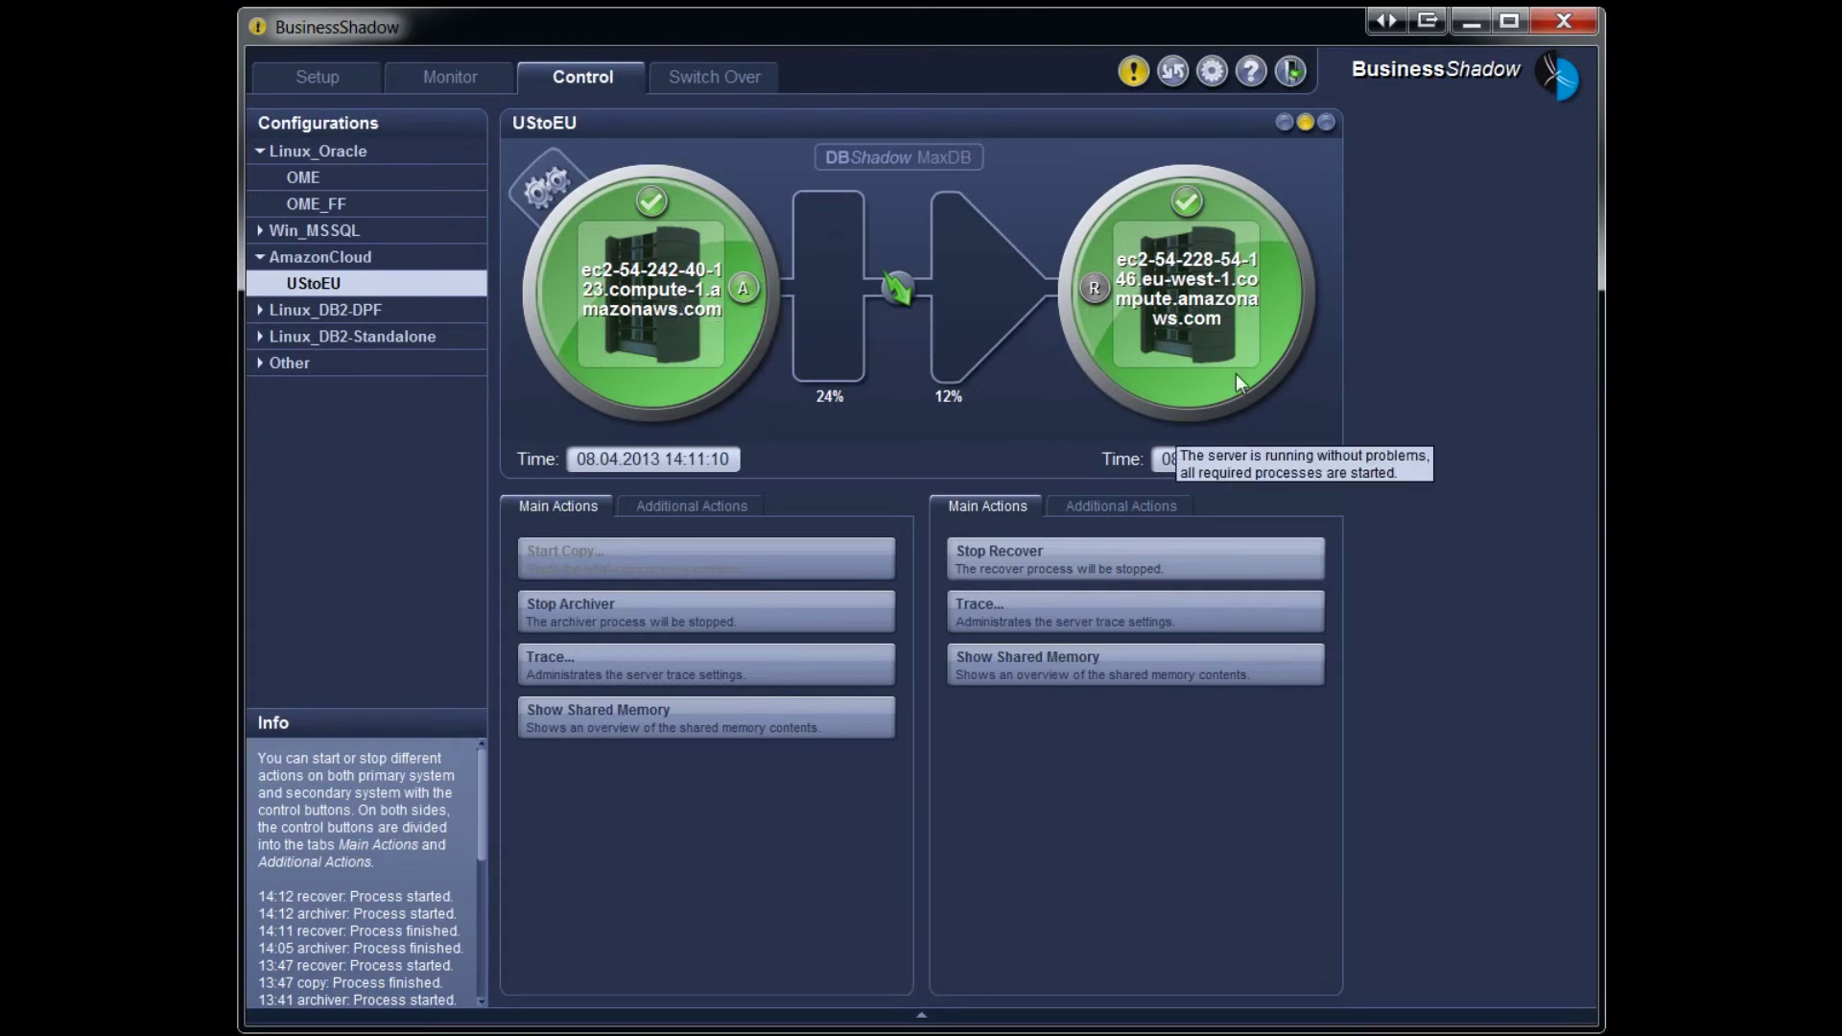